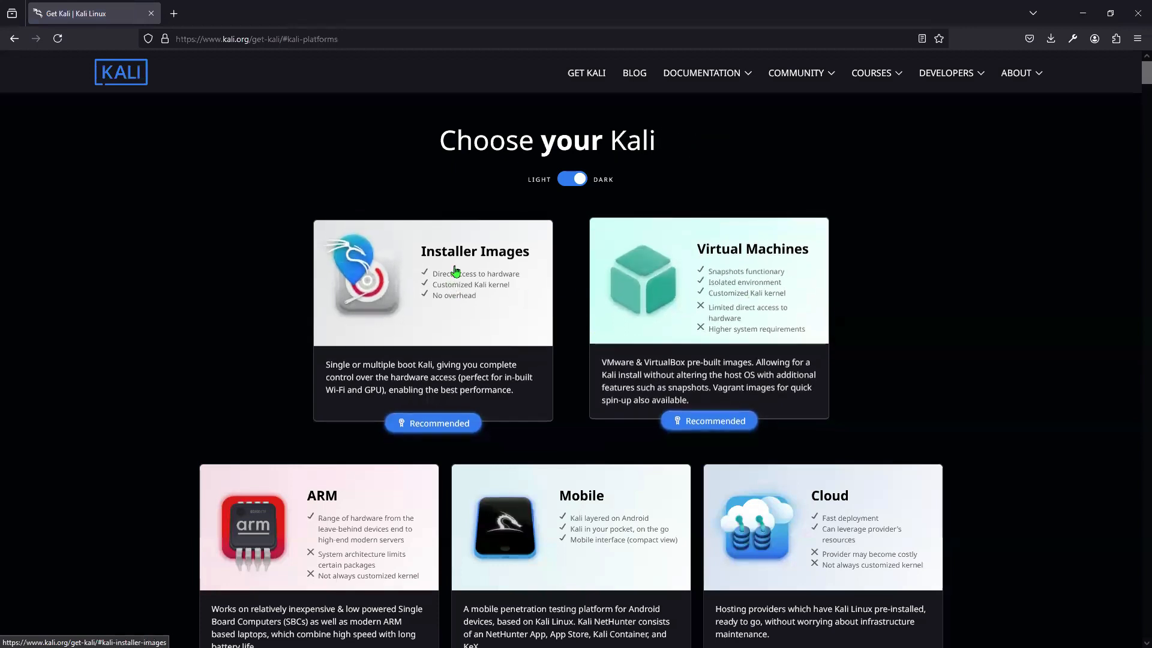
Step: Open the Installer Images card on the Get Kali page to show the 2024.2 installer
{"action": "left_click", "coordinate": [326, 322]}
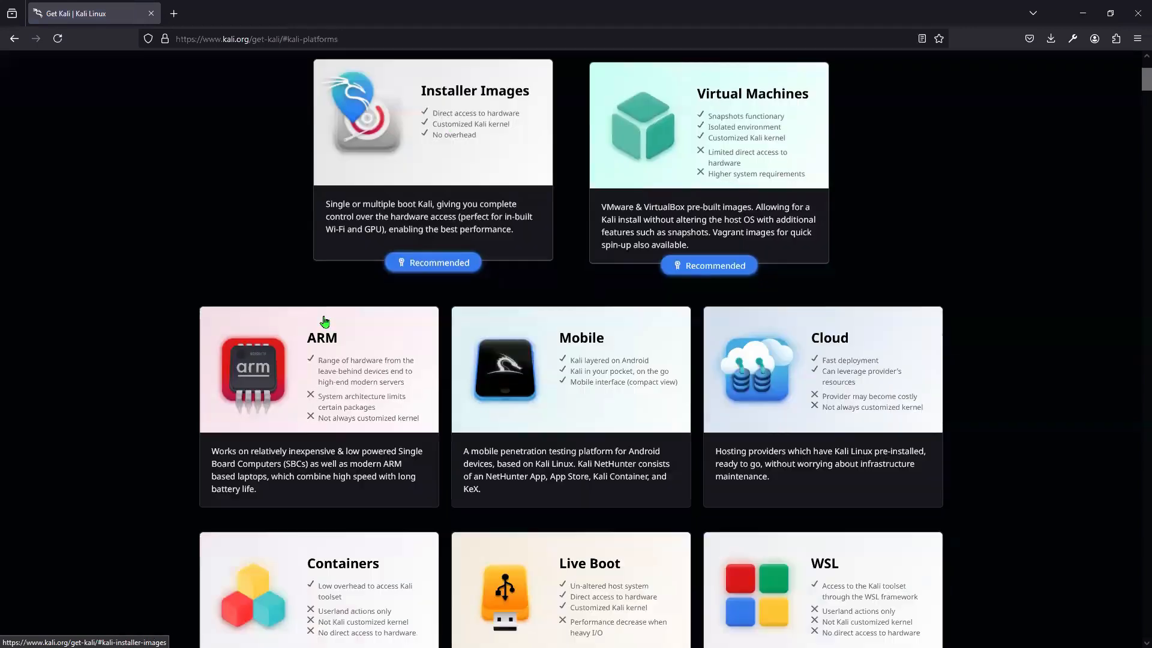
{"action": "scroll", "coordinate": [323, 322], "scroll_direction": "up", "scroll_amount": 3}
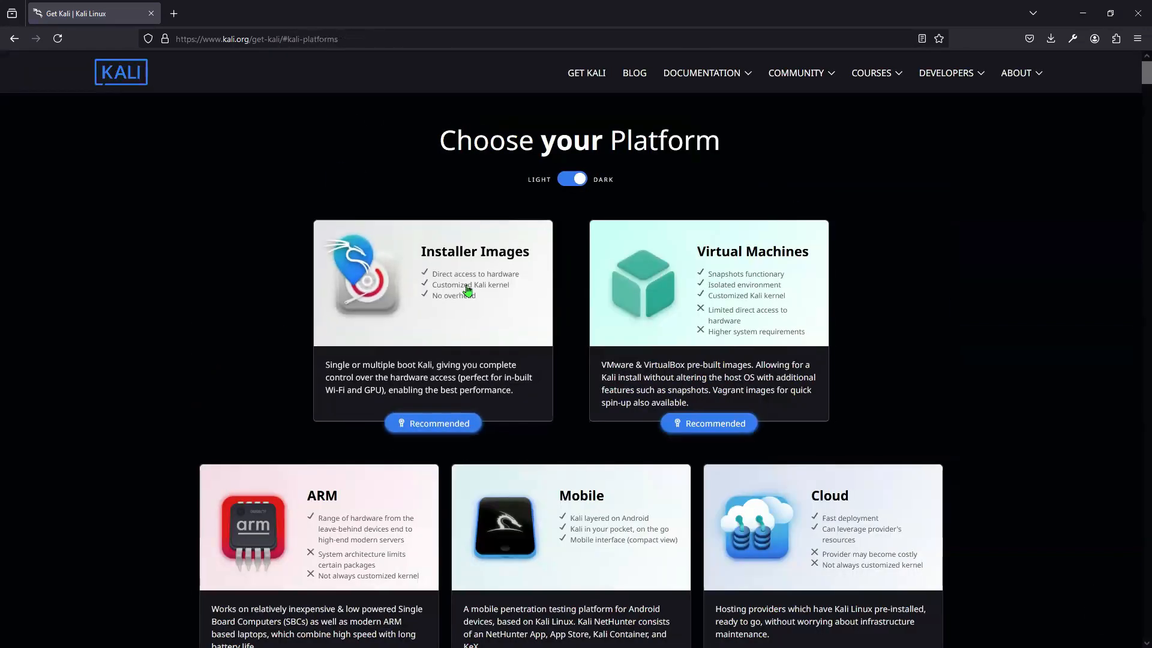
{"action": "scroll", "coordinate": [74, 489], "scroll_direction": "down", "scroll_amount": 1}
{"action": "scroll", "coordinate": [74, 489], "scroll_direction": "down", "scroll_amount": 5}
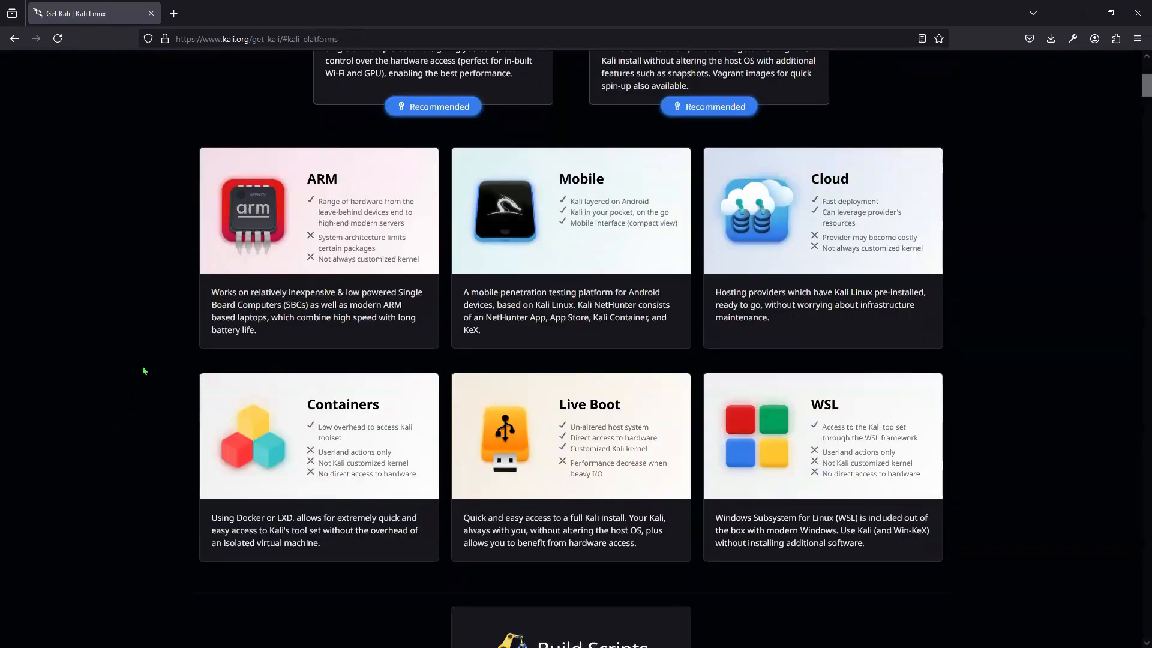
{"action": "scroll", "coordinate": [144, 371], "scroll_direction": "up", "scroll_amount": 4}
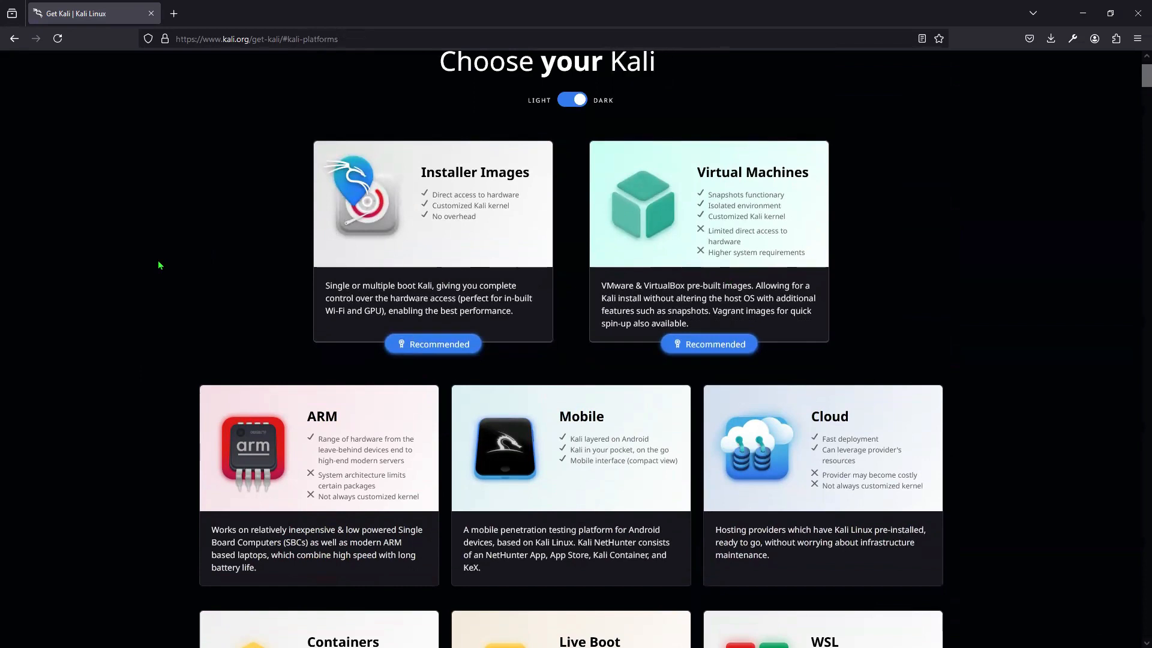
{"action": "scroll", "coordinate": [160, 266], "scroll_direction": "down", "scroll_amount": 2}
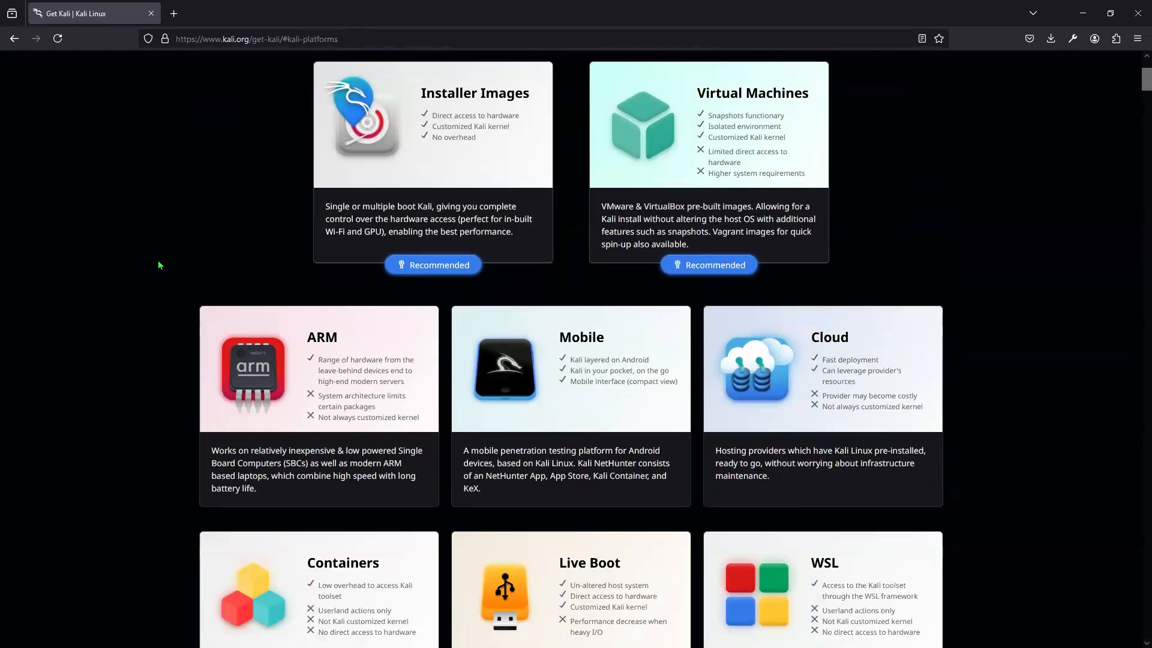
{"action": "scroll", "coordinate": [160, 265], "scroll_direction": "up", "scroll_amount": 2}
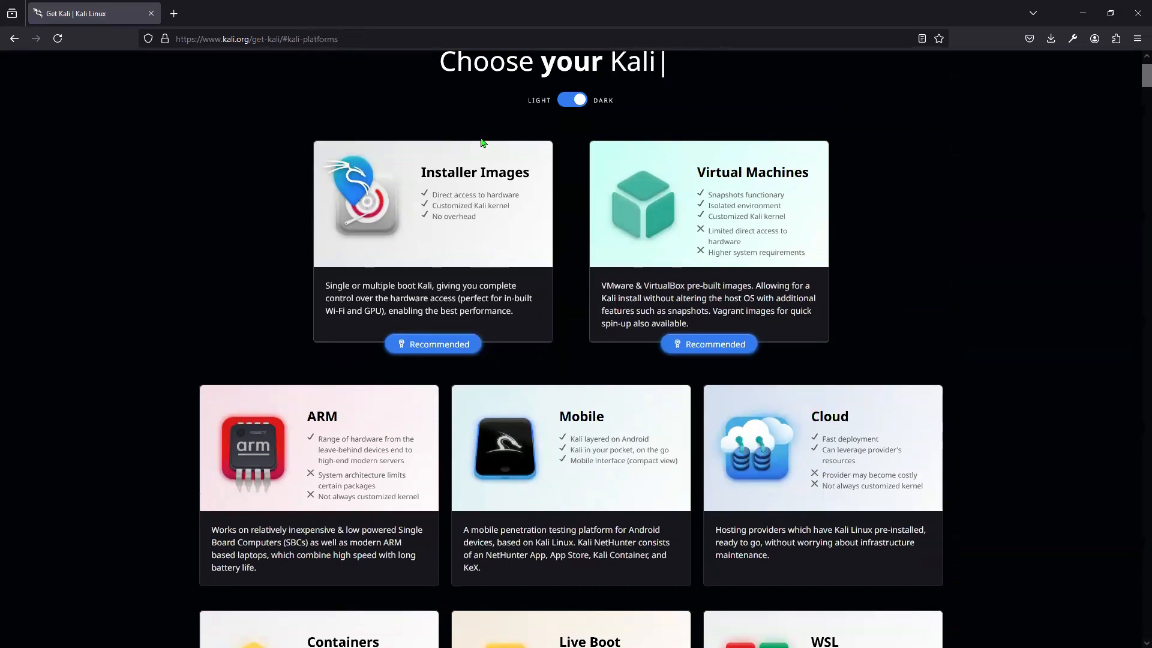
{"action": "left_click", "coordinate": [466, 229]}
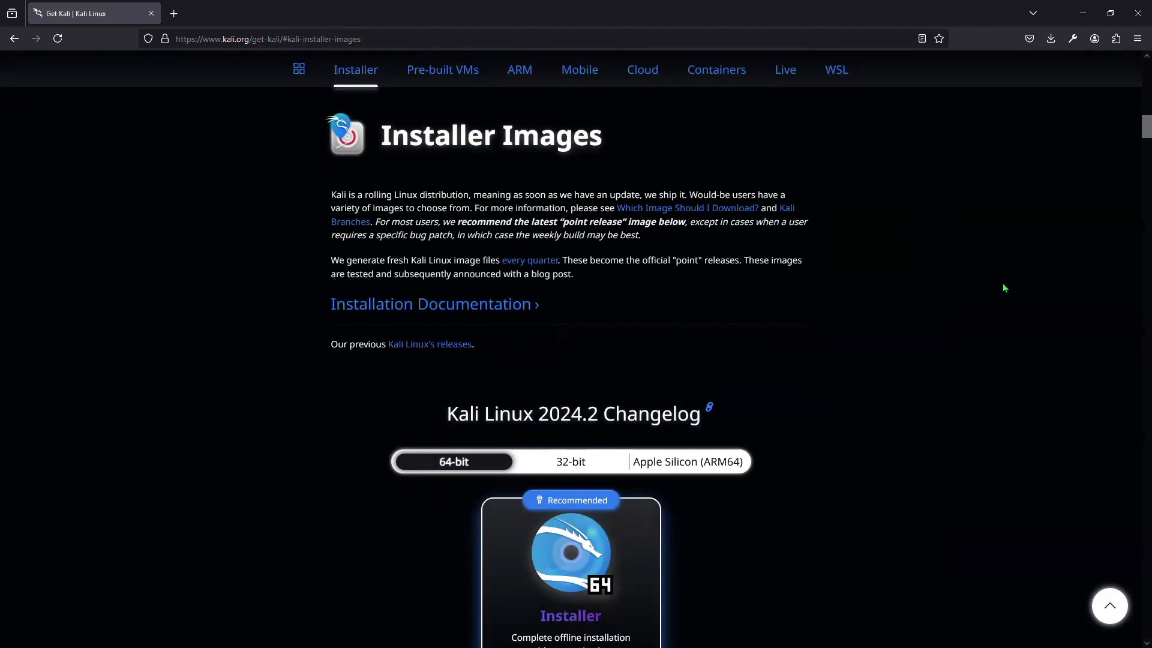
Step: Download kali-linux-2024.2-installer-amd64.iso and cancel the duplicate download
{"action": "scroll", "coordinate": [723, 294], "scroll_direction": "down", "scroll_amount": 4}
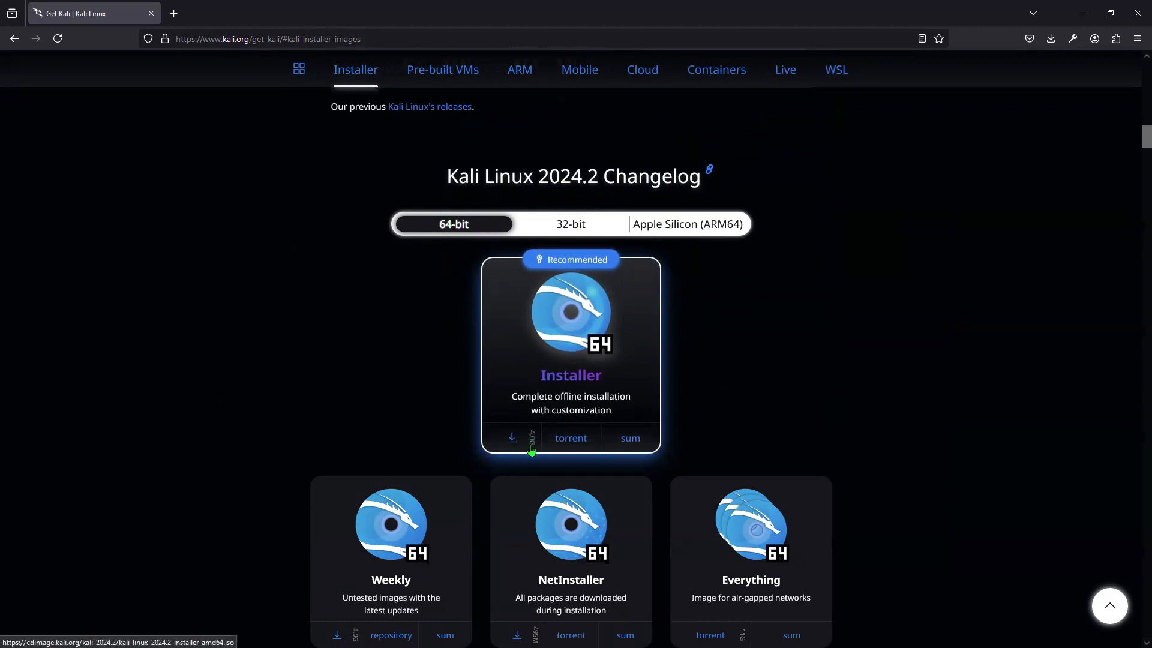
{"action": "left_click", "coordinate": [512, 443]}
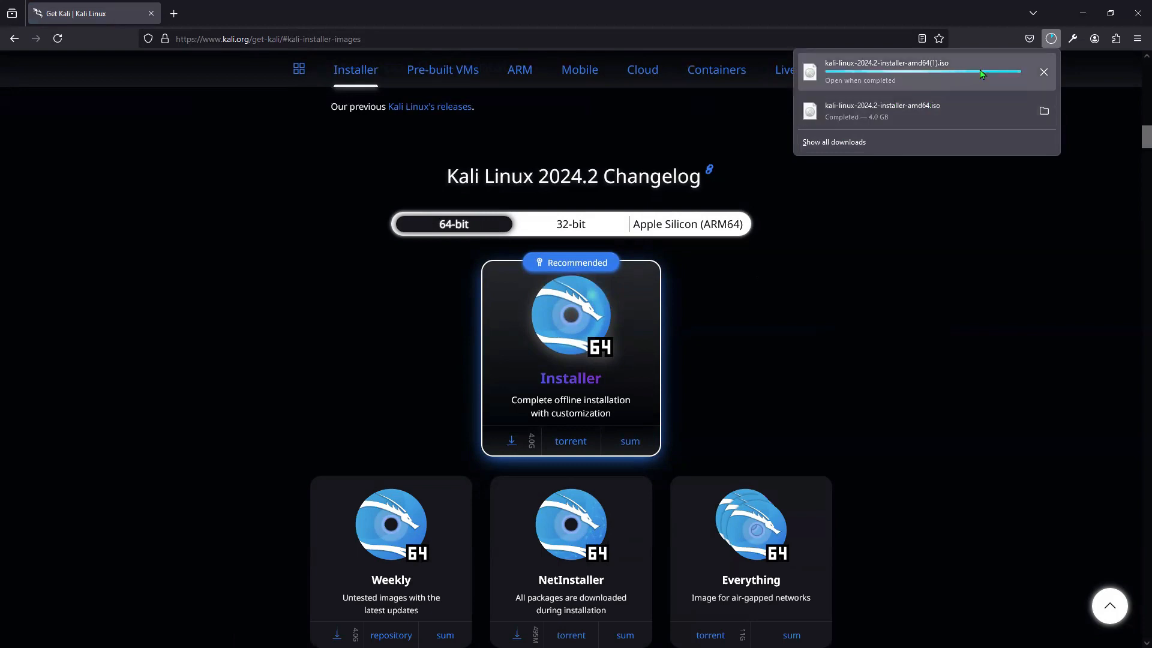
{"action": "left_click", "coordinate": [1044, 73]}
{"action": "left_click", "coordinate": [900, 214]}
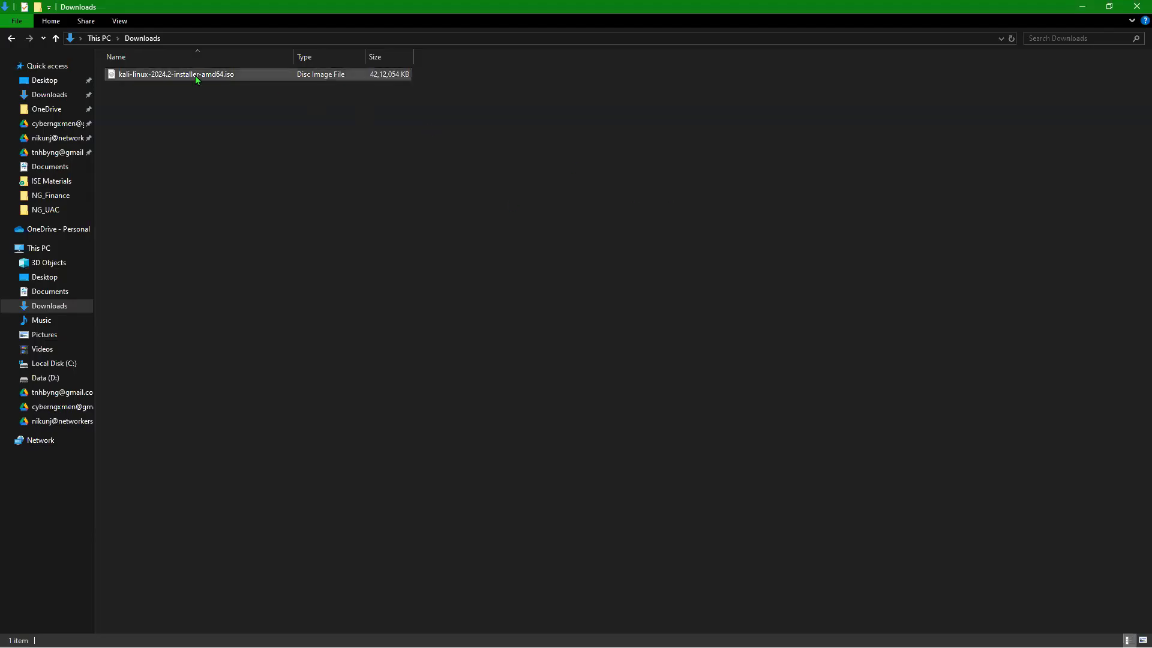
Step: Check the Kali ISO is about 4 GB, then return to the Installation in VM slide
{"action": "left_click", "coordinate": [170, 75]}
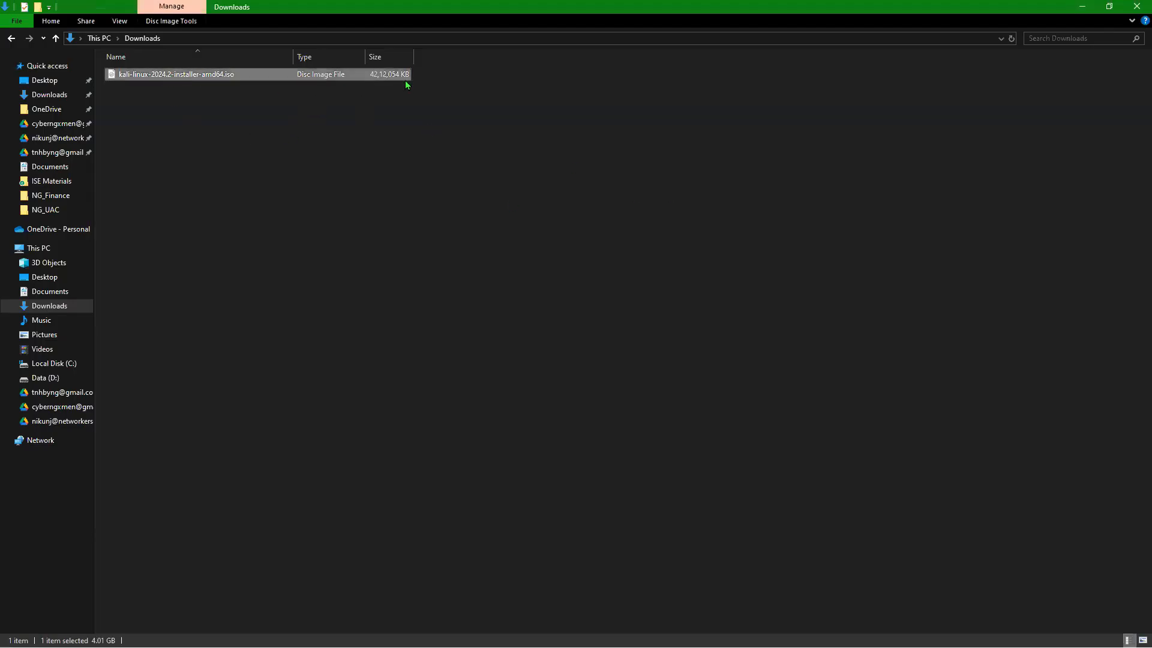
{"action": "left_click", "coordinate": [349, 124]}
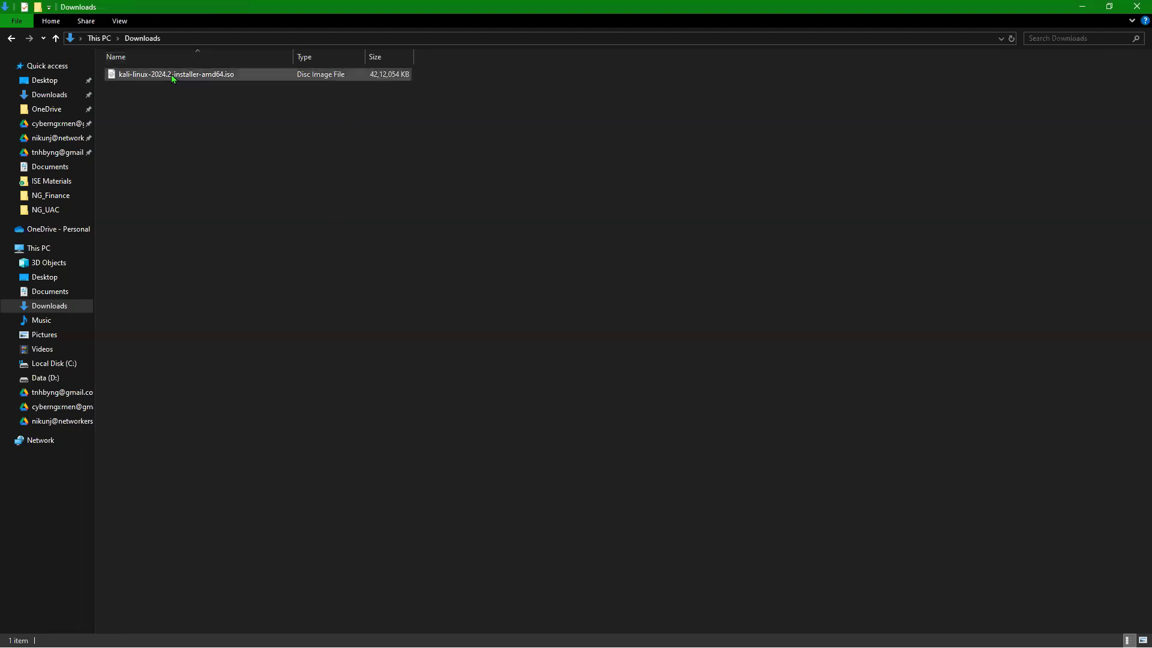
{"action": "key", "text": "alt+Tab"}
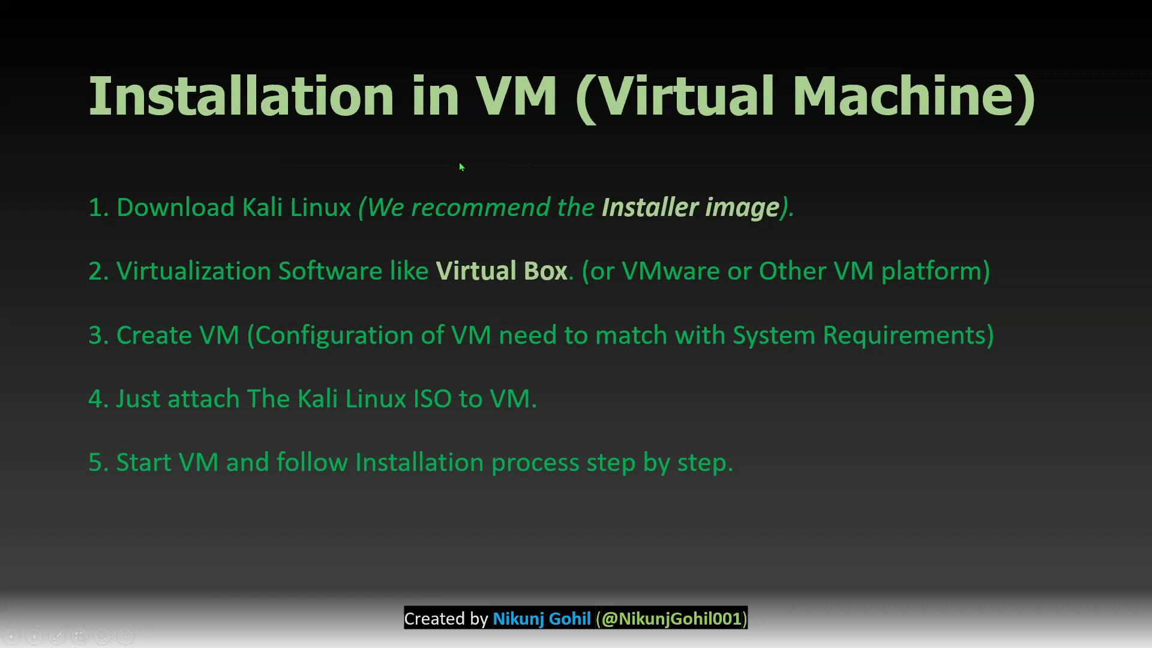
Step: Go back to the browser and load virtualbox.org in a new tab
{"action": "key", "text": "alt+Tab"}
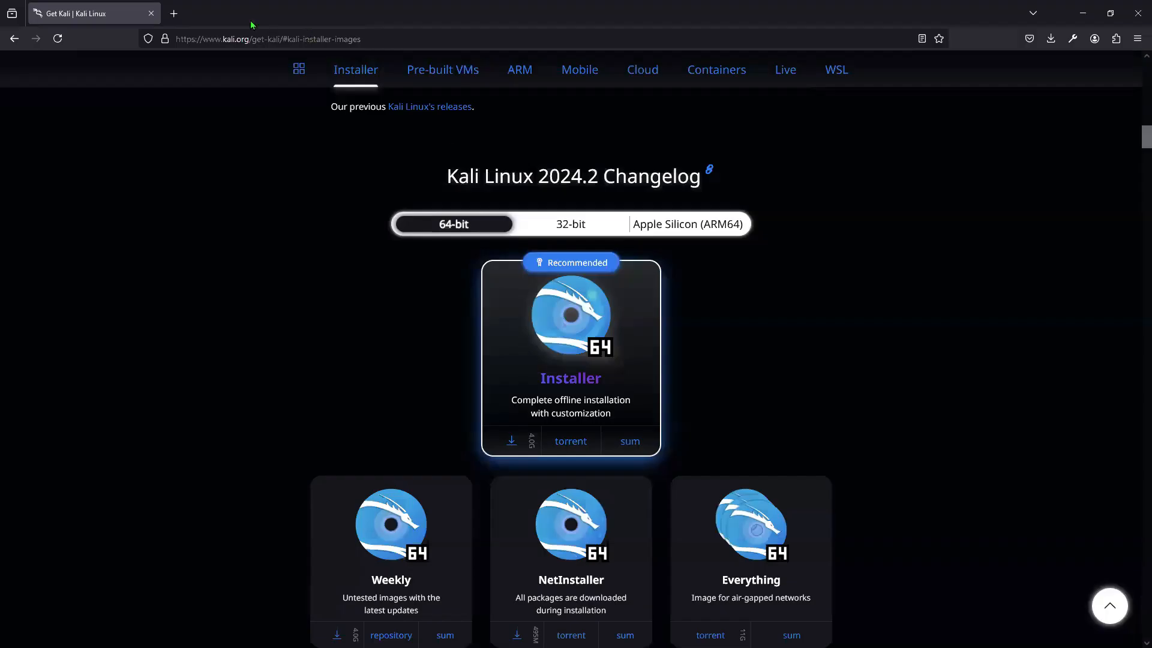
{"action": "left_click", "coordinate": [174, 13]}
{"action": "type", "text": "virtualbox.org"}
{"action": "key", "text": "Return"}
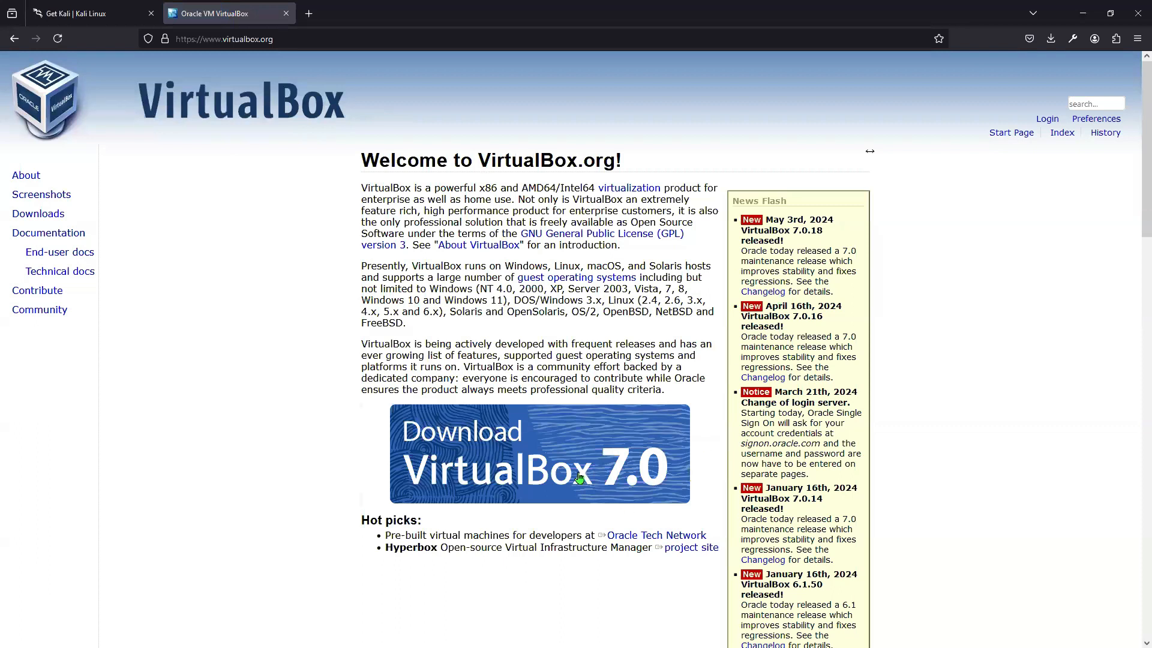
Step: Download the VirtualBox 7.0 installer for Windows hosts and show it in its folder
{"action": "left_click", "coordinate": [536, 462]}
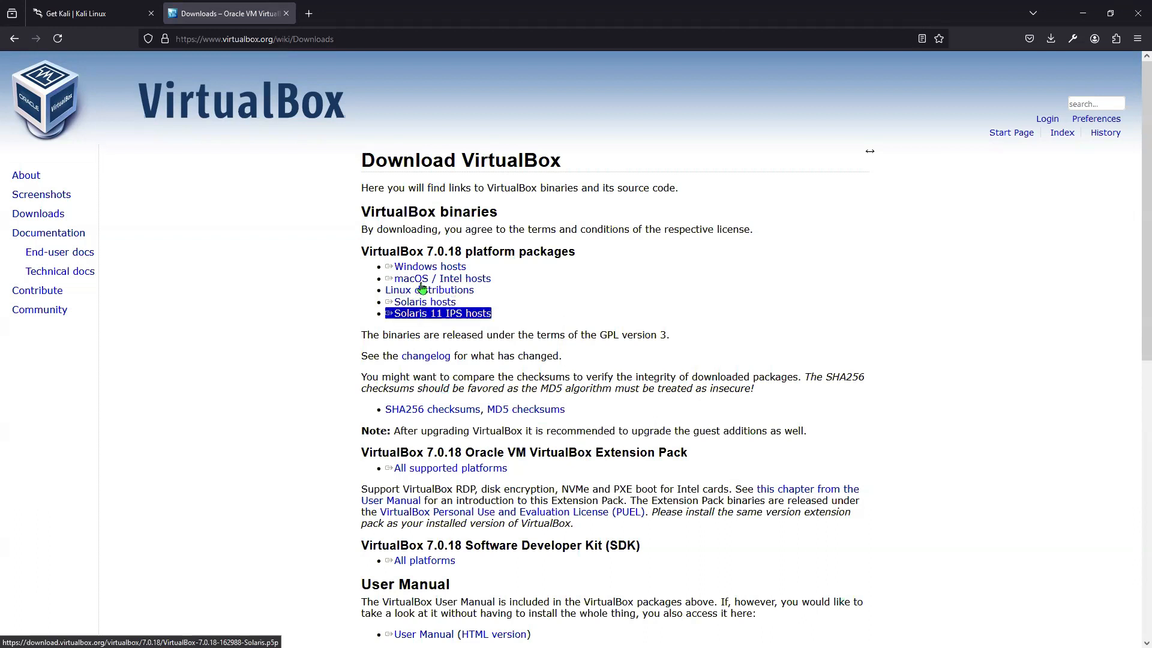
{"action": "left_click", "coordinate": [443, 269]}
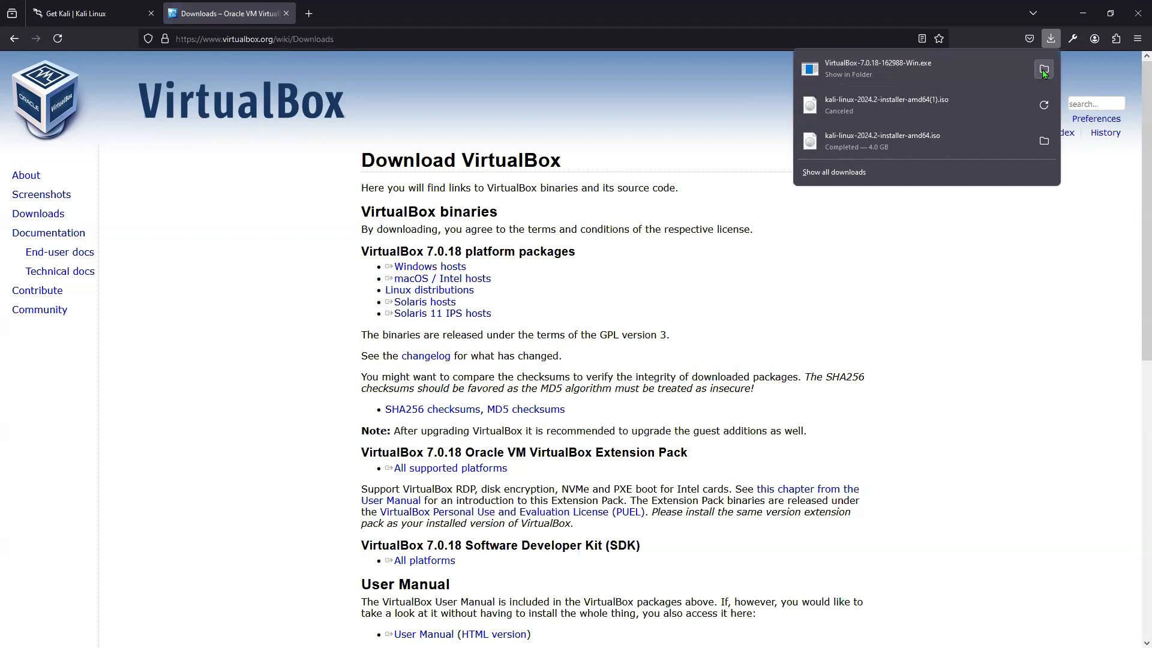
{"action": "left_click", "coordinate": [1043, 70]}
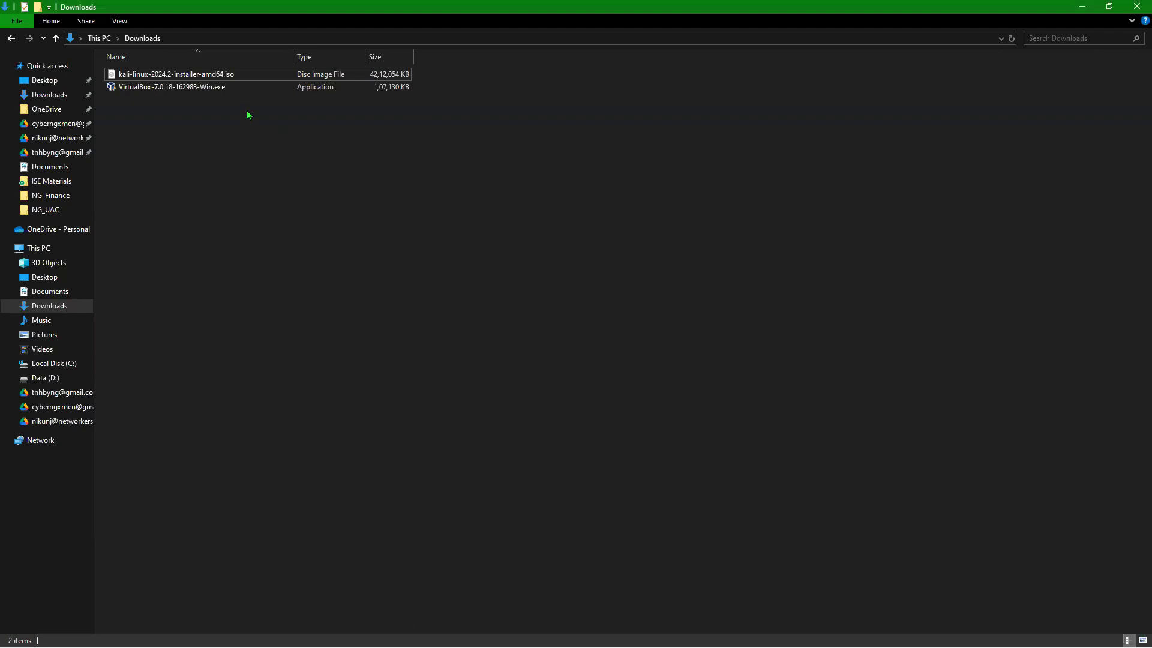
{"action": "left_click", "coordinate": [178, 88]}
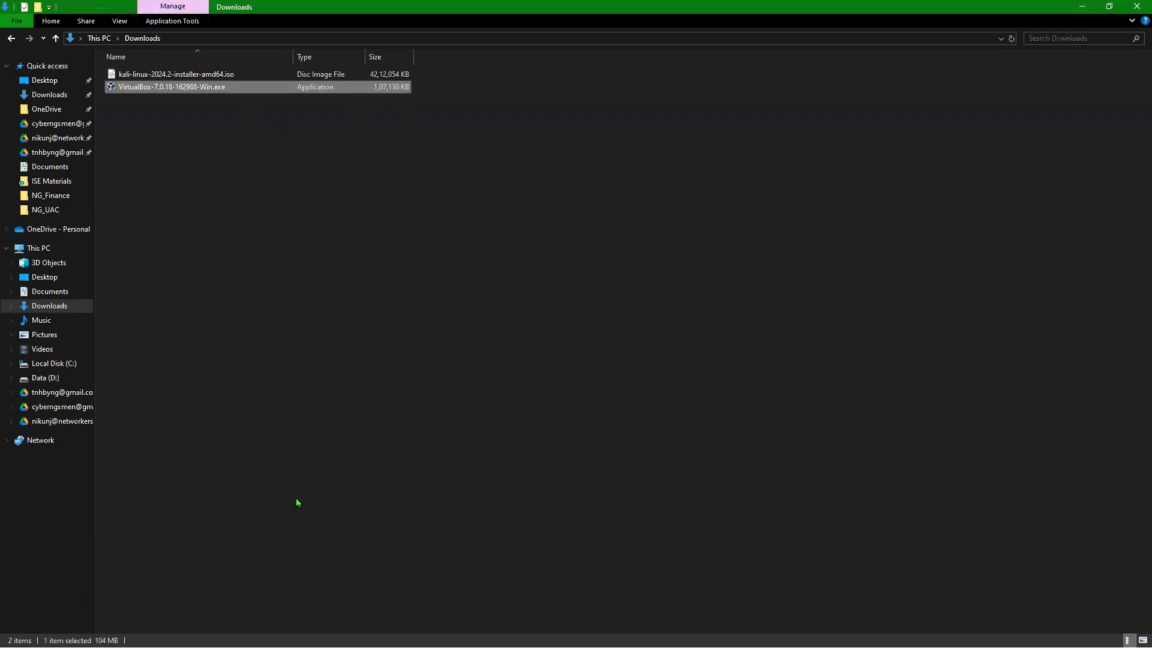
Step: Run VirtualBox-7.0.18-162988-Win.exe to install and launch VirtualBox Manager
{"action": "left_click", "coordinate": [334, 190]}
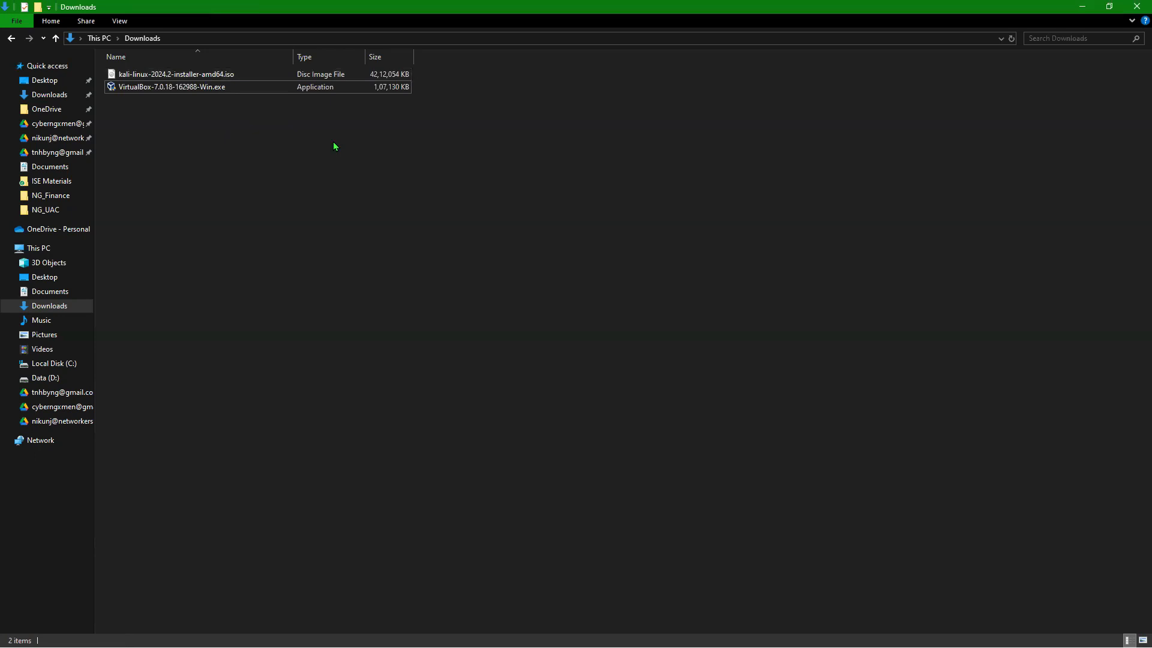
{"action": "double_click", "coordinate": [226, 90]}
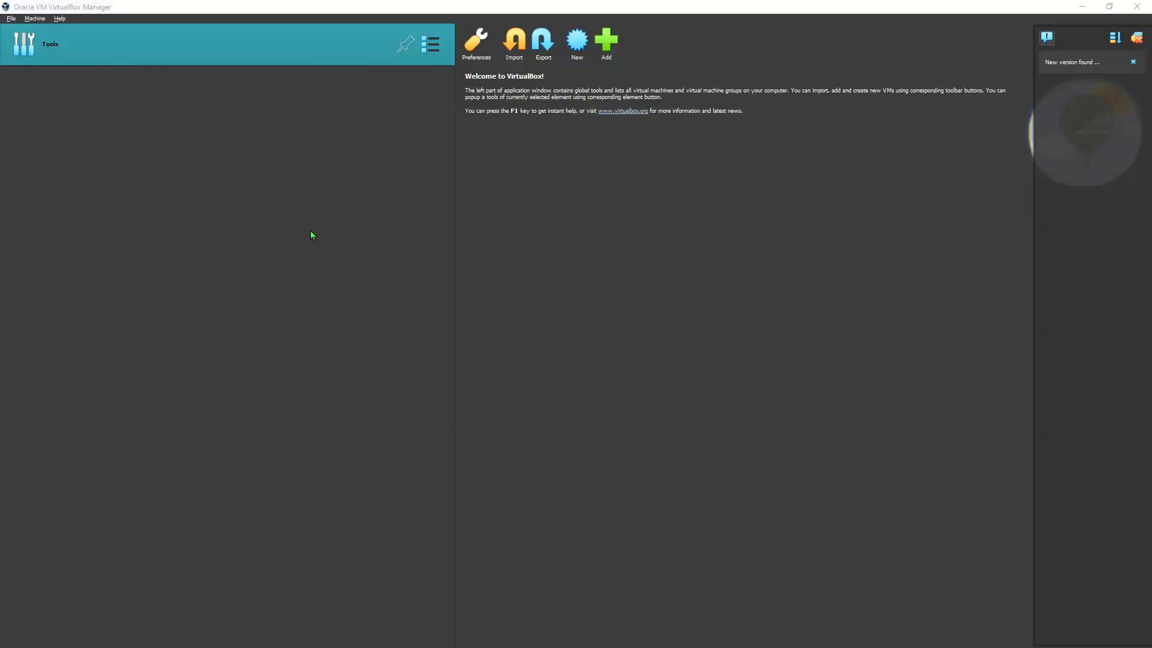
{"action": "key", "text": "alt+Tab"}
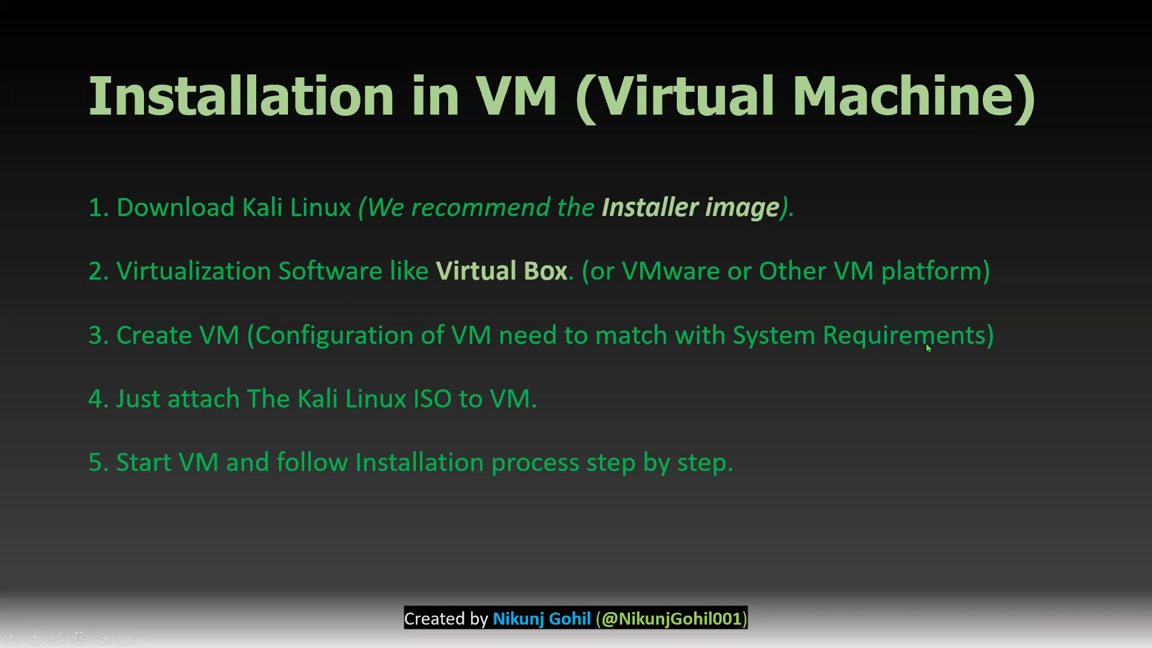
{"action": "key", "text": "alt+Tab"}
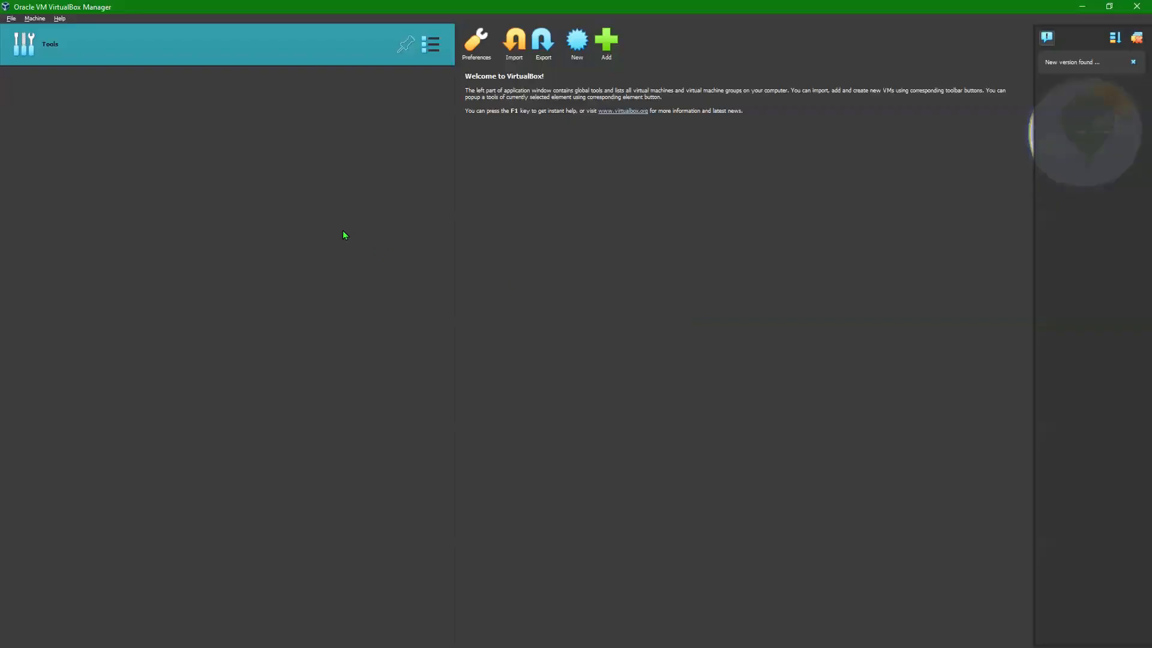
Step: Start a new virtual machine named 'Kali 2024.2'
{"action": "left_click", "coordinate": [577, 44]}
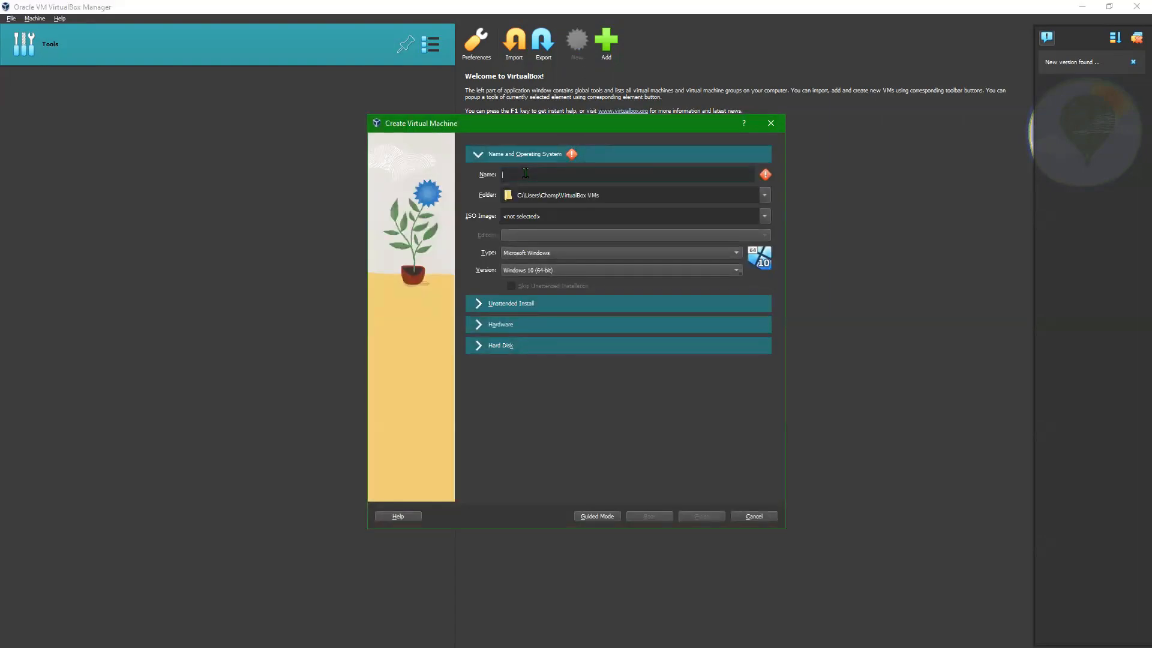
{"action": "type", "text": "Kali"}
{"action": "type", "text": "2024.2"}
{"action": "left_click", "coordinate": [638, 195]}
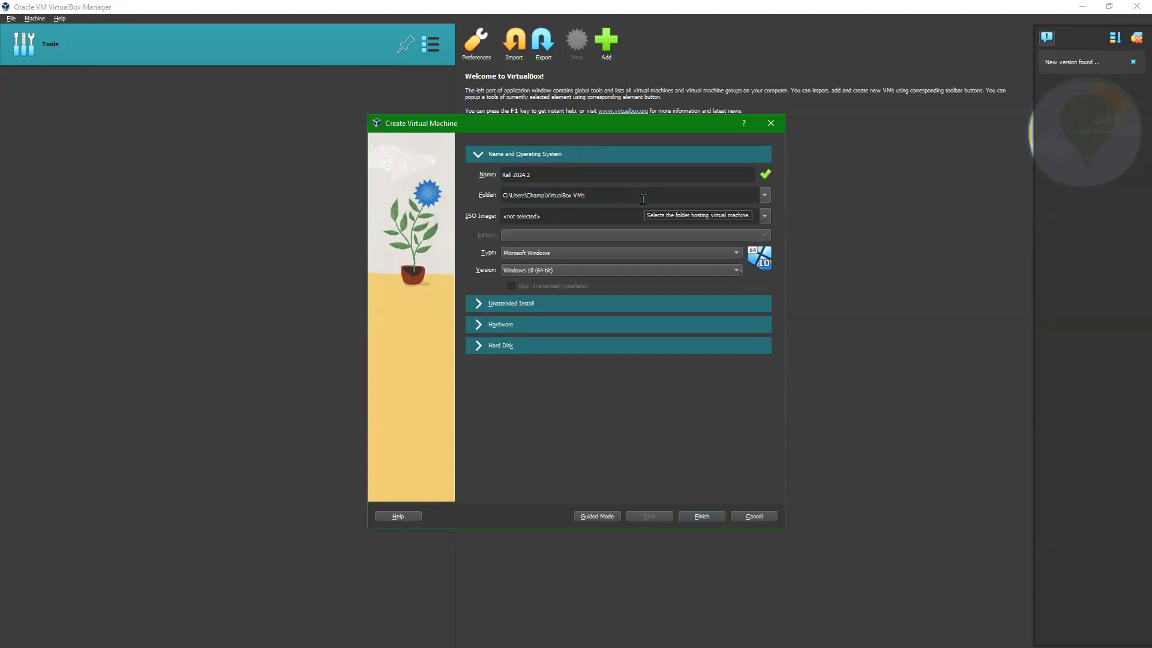
Step: Attach kali-linux-2024.2-installer-amd64.iso from Downloads as the ISO image
{"action": "left_click", "coordinate": [576, 215]}
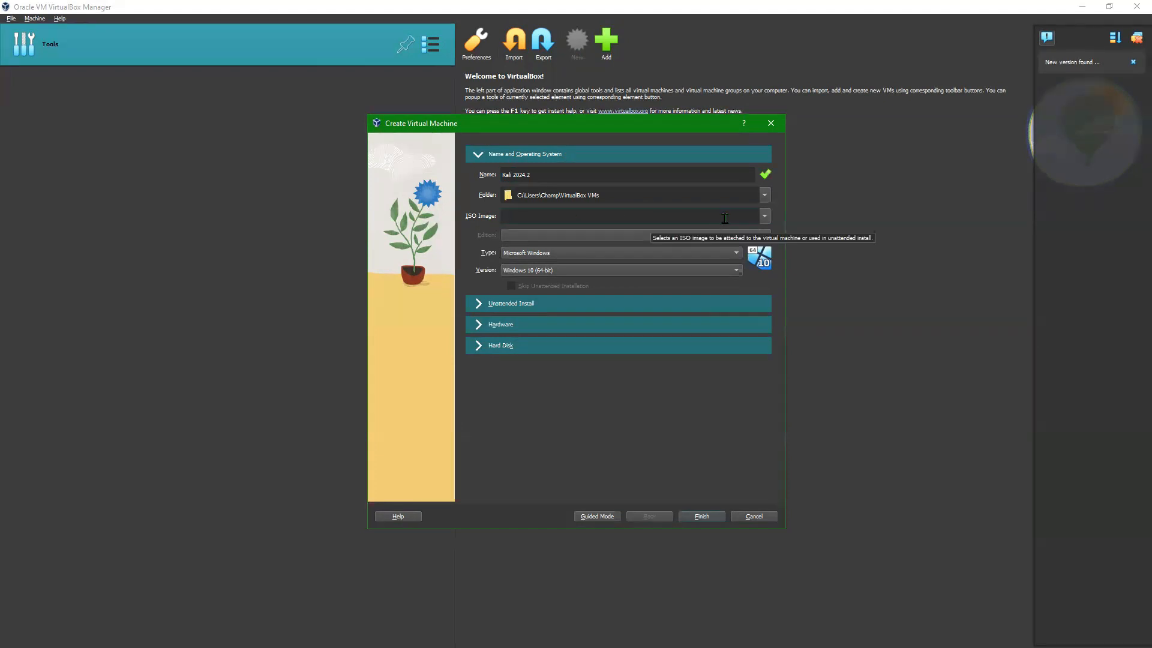
{"action": "left_click", "coordinate": [764, 216]}
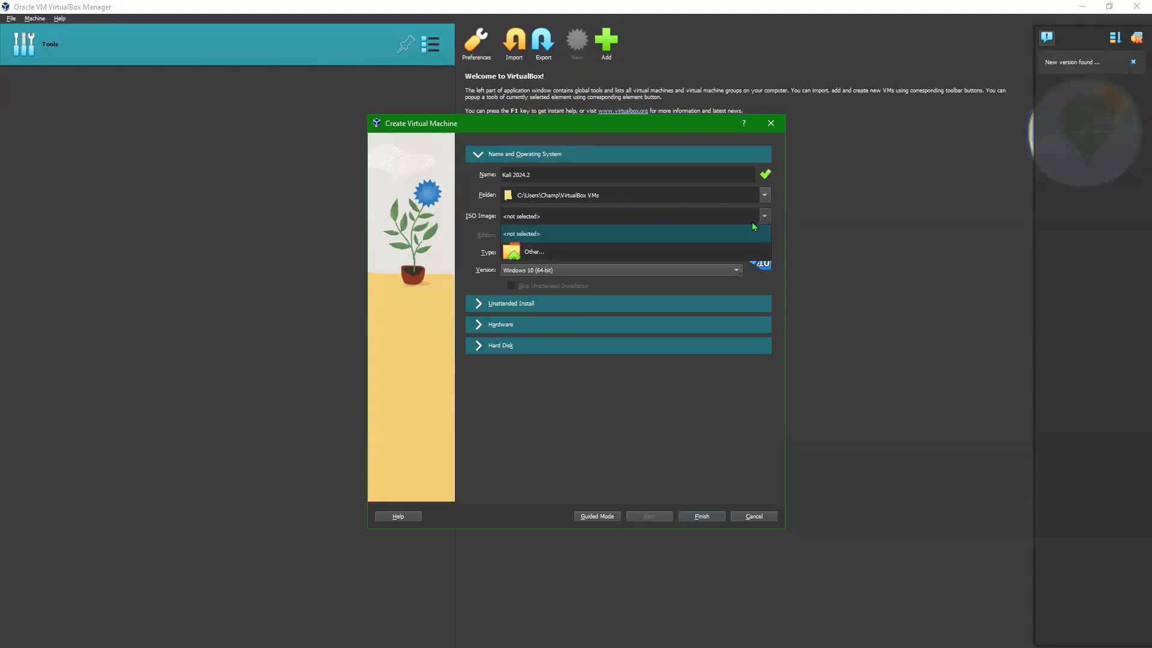
{"action": "left_click", "coordinate": [579, 258]}
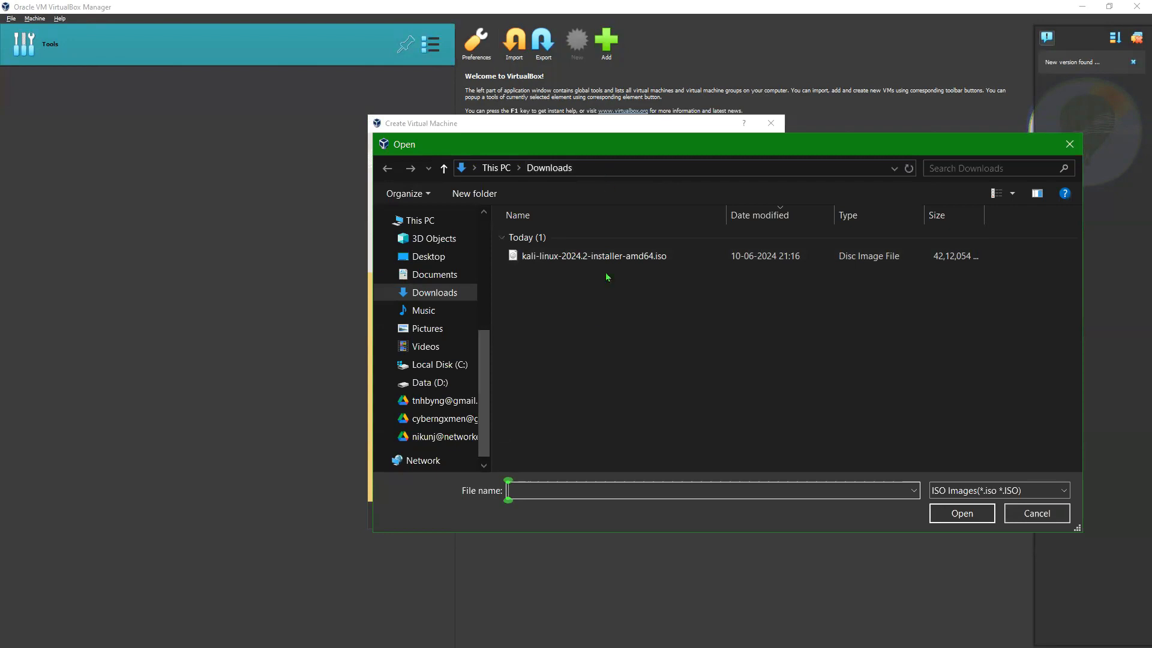
{"action": "left_click", "coordinate": [596, 256]}
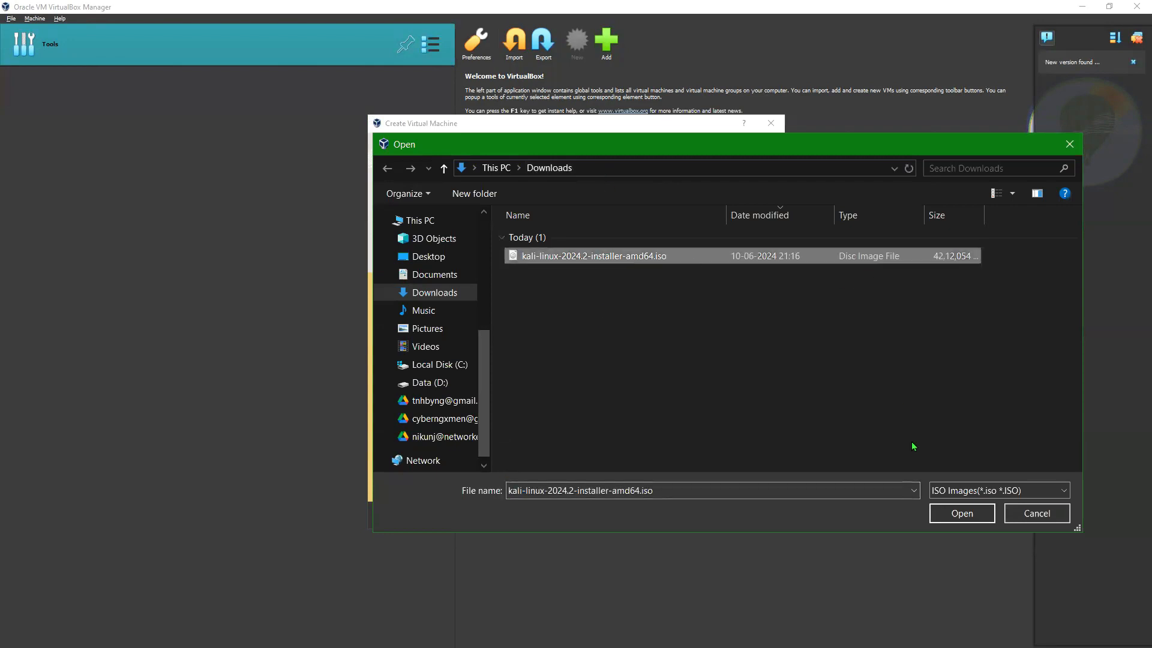
{"action": "left_click", "coordinate": [937, 515]}
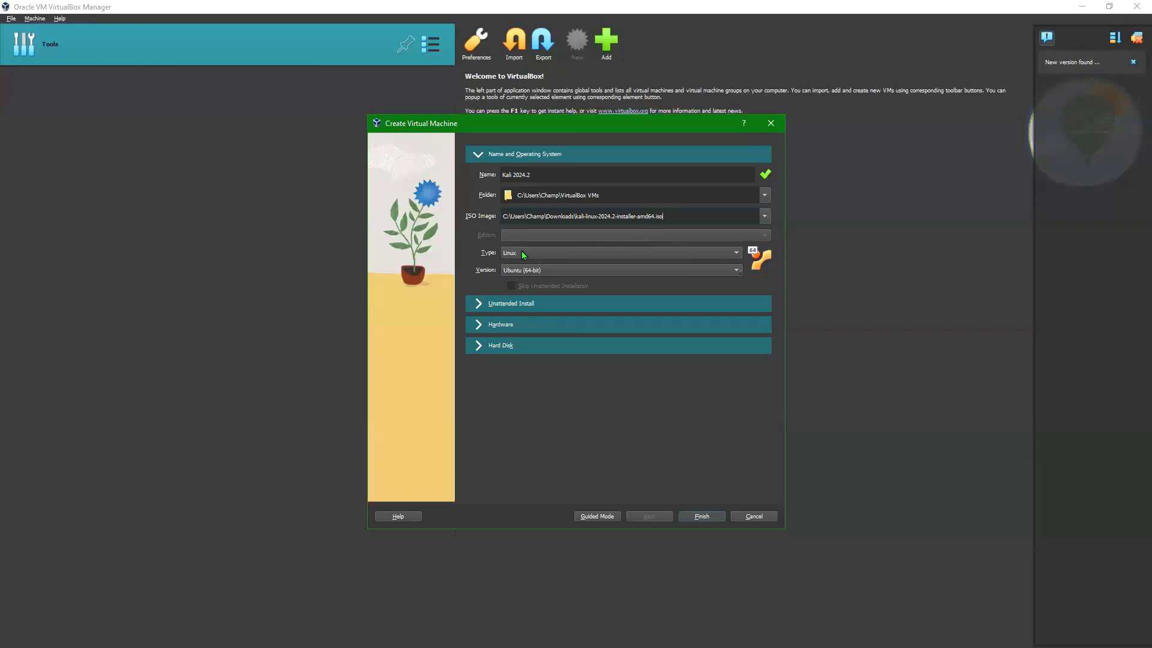
Step: Set the machine type to Linux with version Debian (64-bit)
{"action": "left_click", "coordinate": [627, 258]}
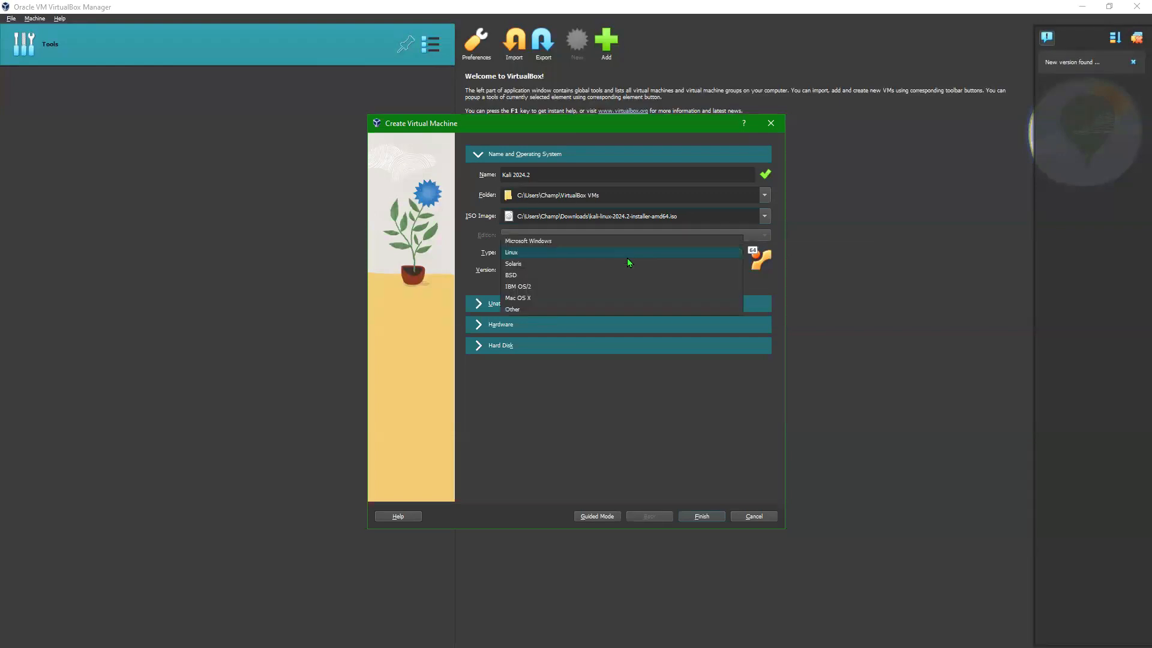
{"action": "left_click", "coordinate": [527, 255]}
{"action": "left_click", "coordinate": [578, 266]}
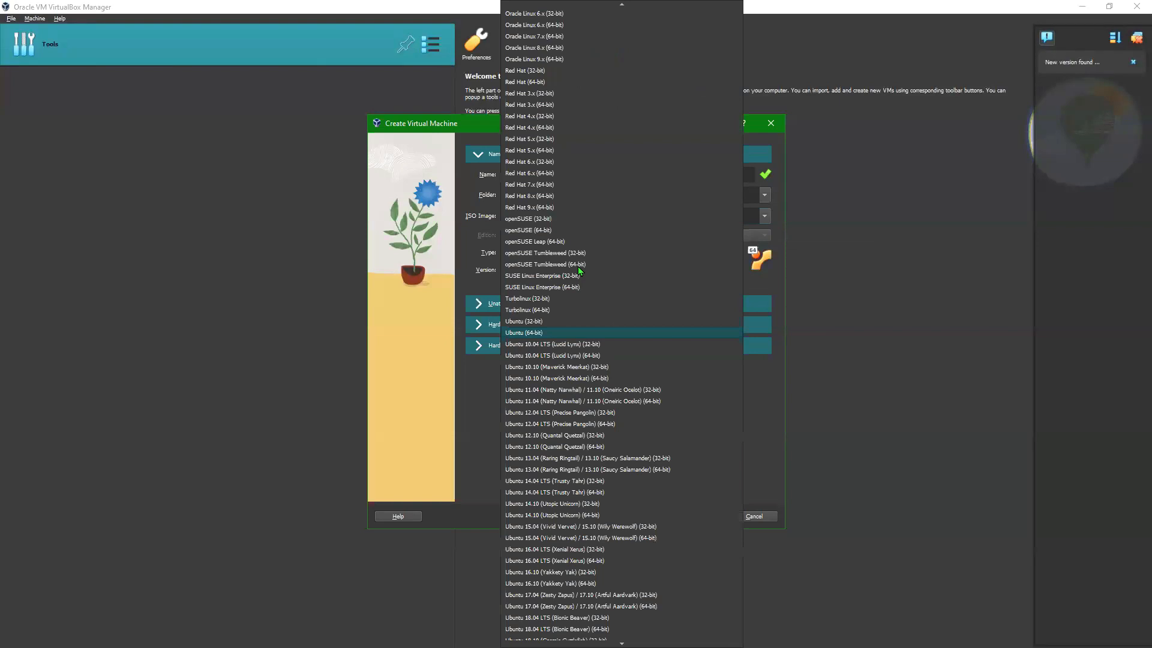
{"action": "scroll", "coordinate": [550, 408], "scroll_direction": "down", "scroll_amount": 6}
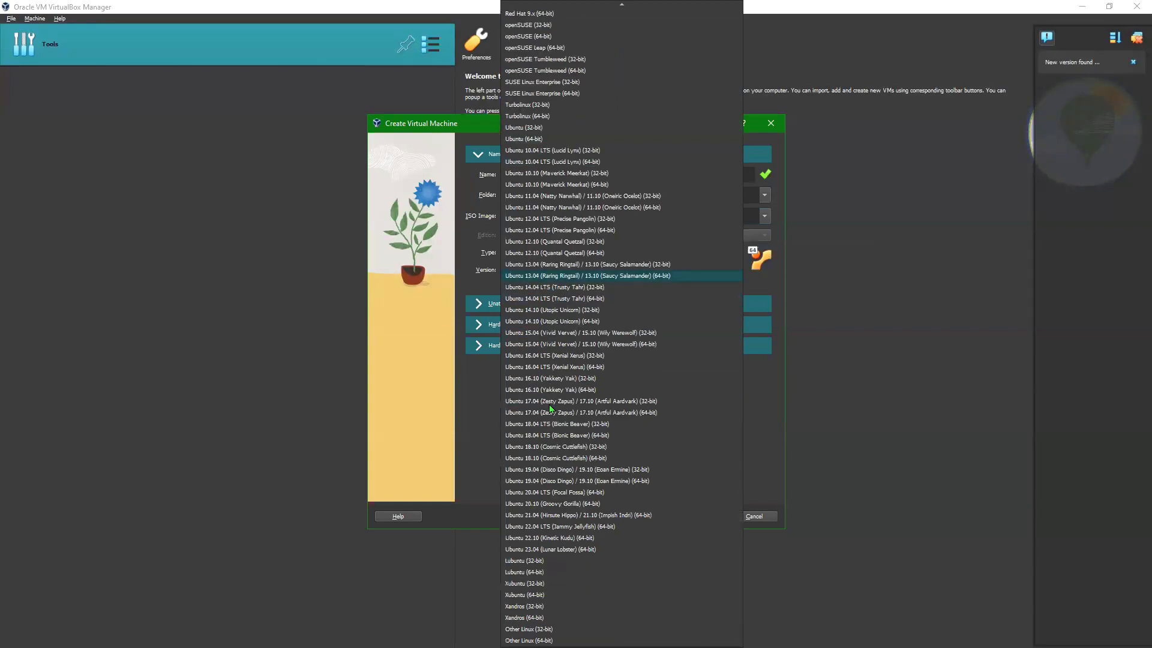
{"action": "scroll", "coordinate": [550, 408], "scroll_direction": "up", "scroll_amount": 10}
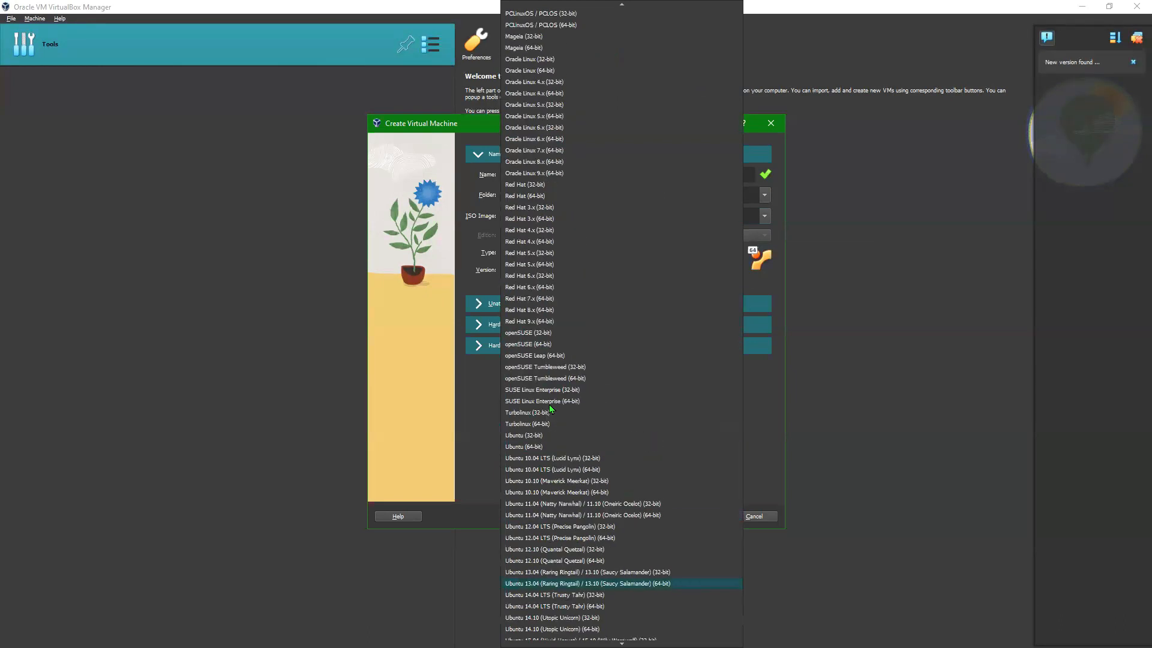
{"action": "scroll", "coordinate": [617, 200], "scroll_direction": "up", "scroll_amount": 9}
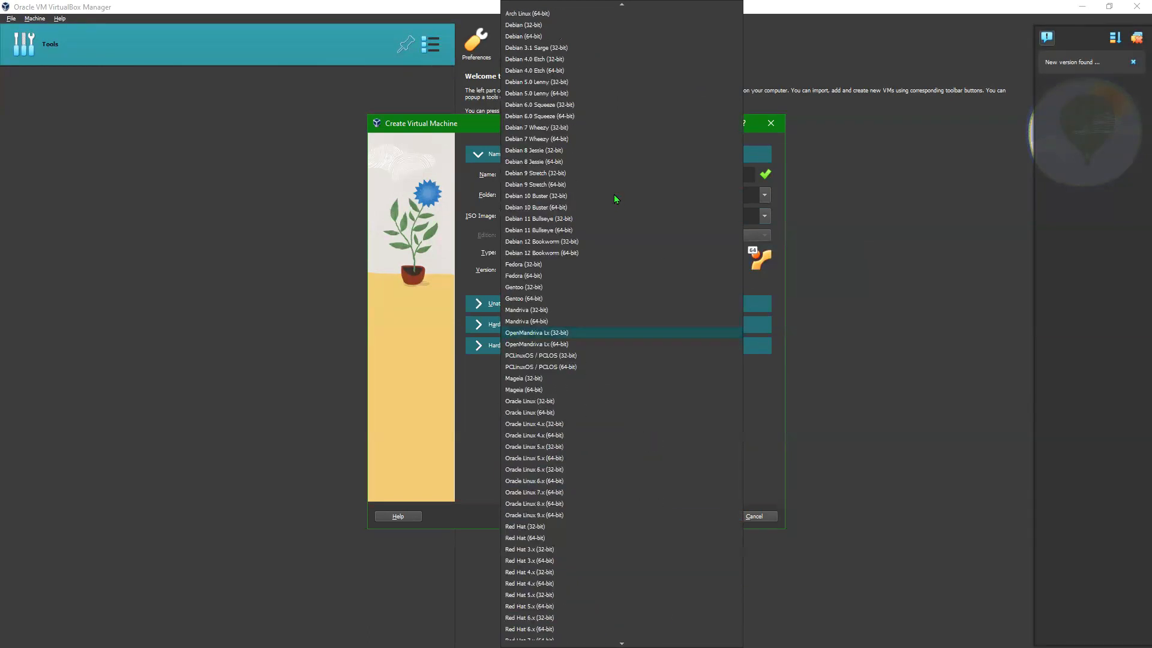
{"action": "left_click", "coordinate": [542, 37]}
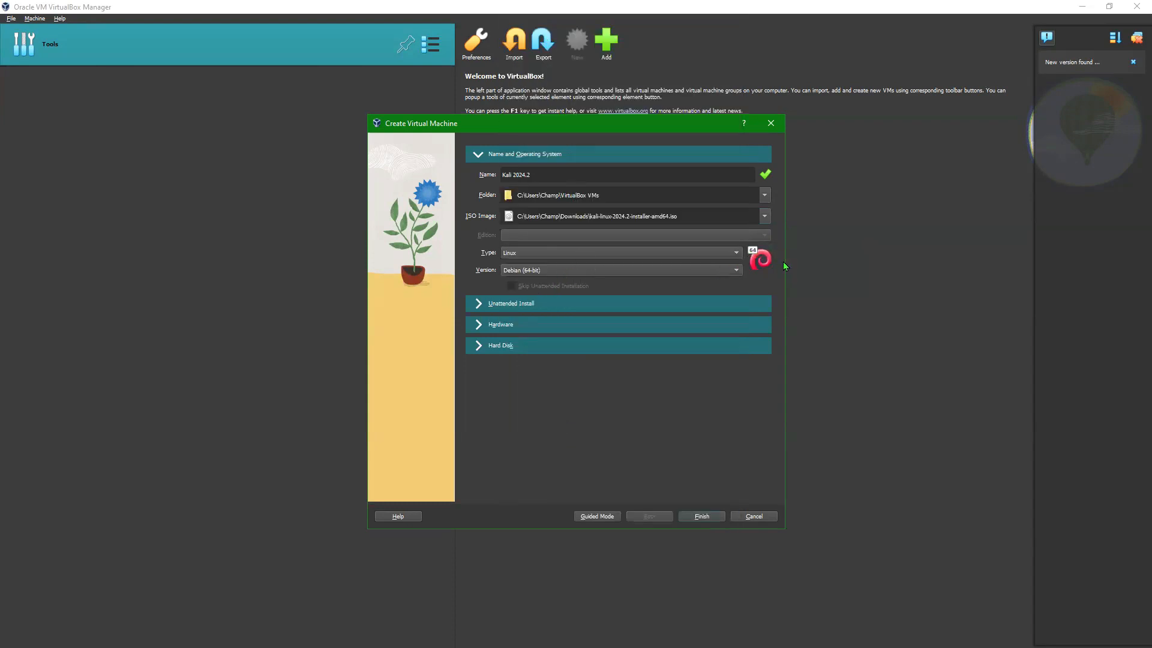
Step: Try Ubuntu (64-bit), revert to Debian (64-bit), and expand the Unattended Install settings
{"action": "left_click", "coordinate": [593, 270]}
{"action": "scroll", "coordinate": [593, 270], "scroll_direction": "down", "scroll_amount": 14}
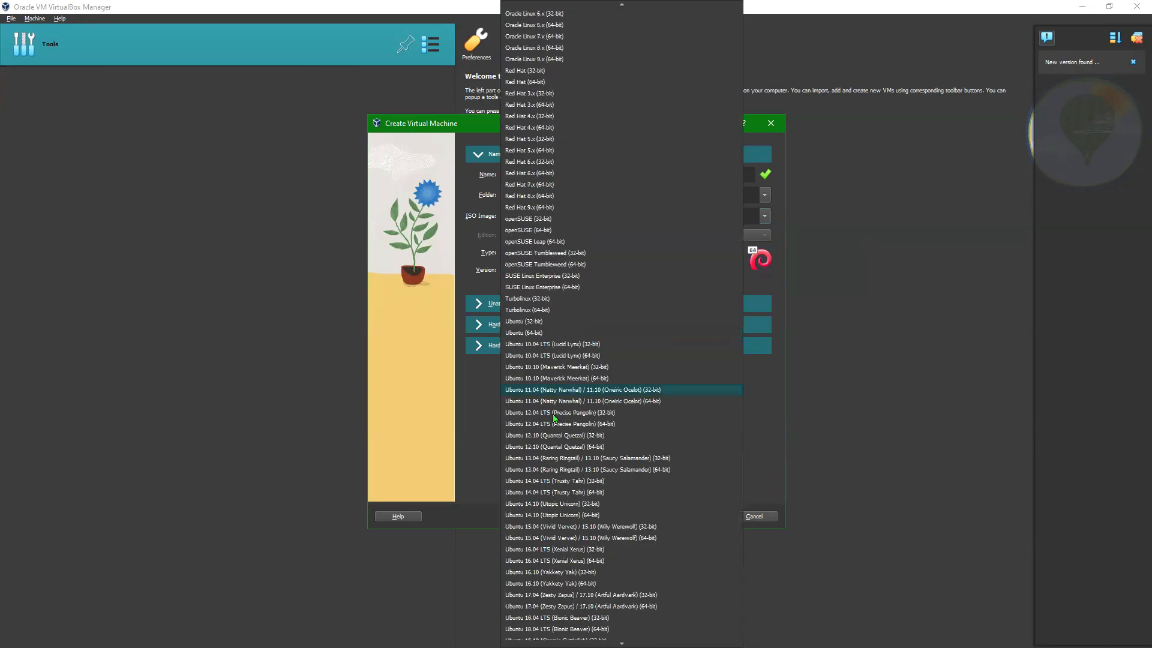
{"action": "left_click", "coordinate": [543, 332]}
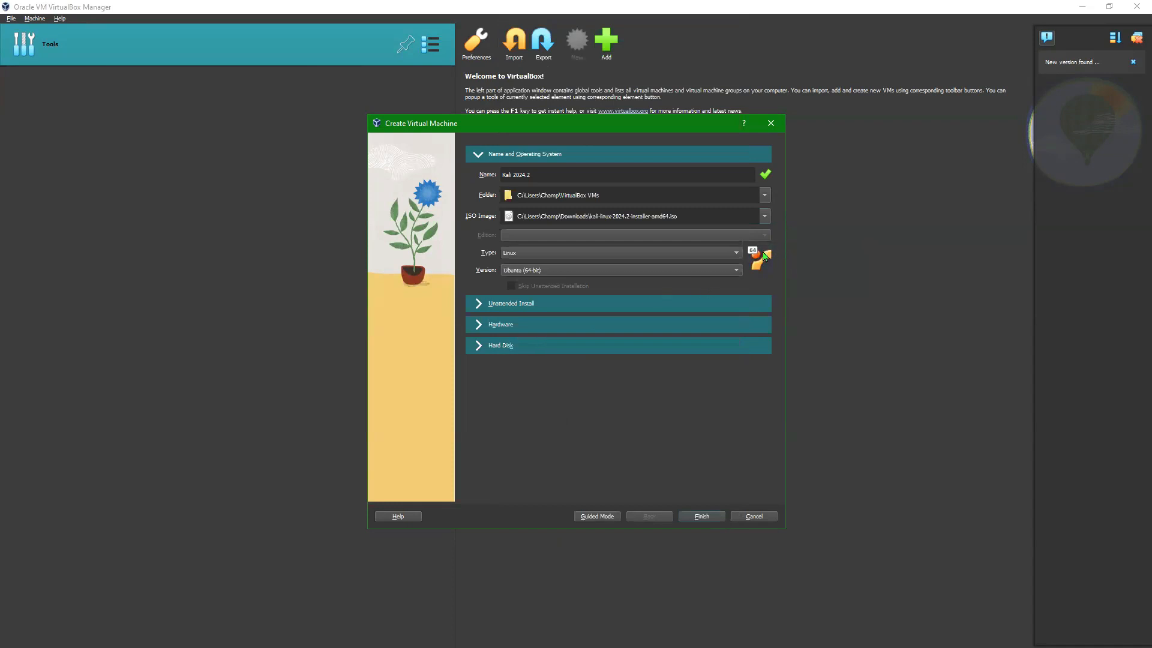
{"action": "left_click", "coordinate": [672, 271]}
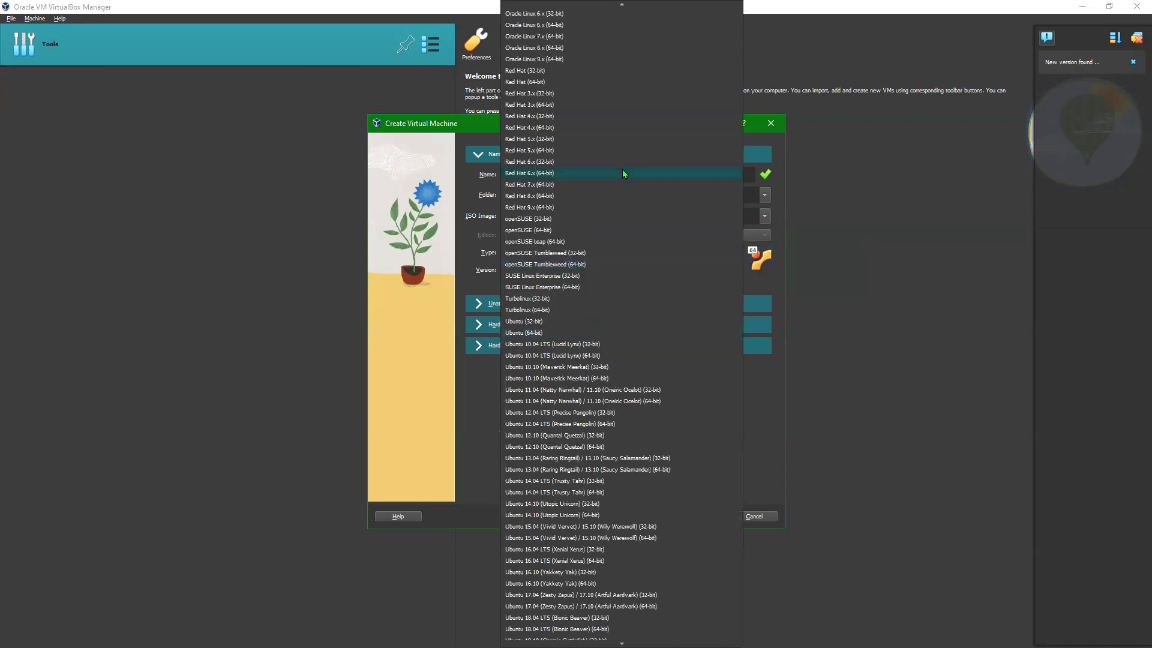
{"action": "scroll", "coordinate": [600, 162], "scroll_direction": "up", "scroll_amount": 6}
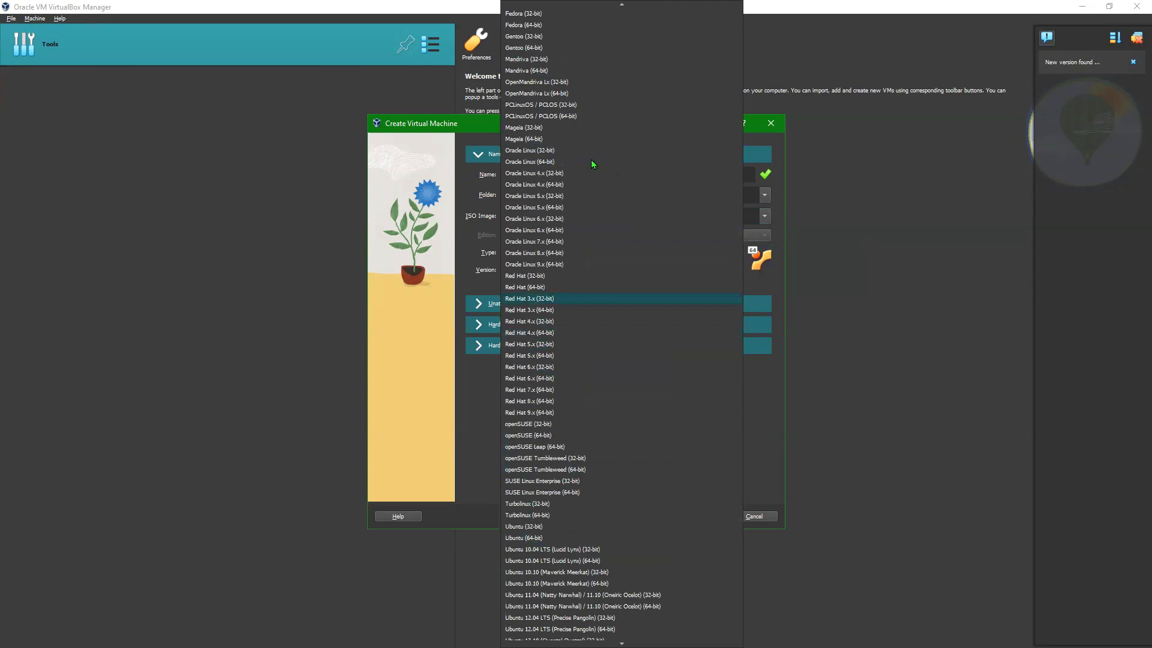
{"action": "scroll", "coordinate": [603, 203], "scroll_direction": "up", "scroll_amount": 5}
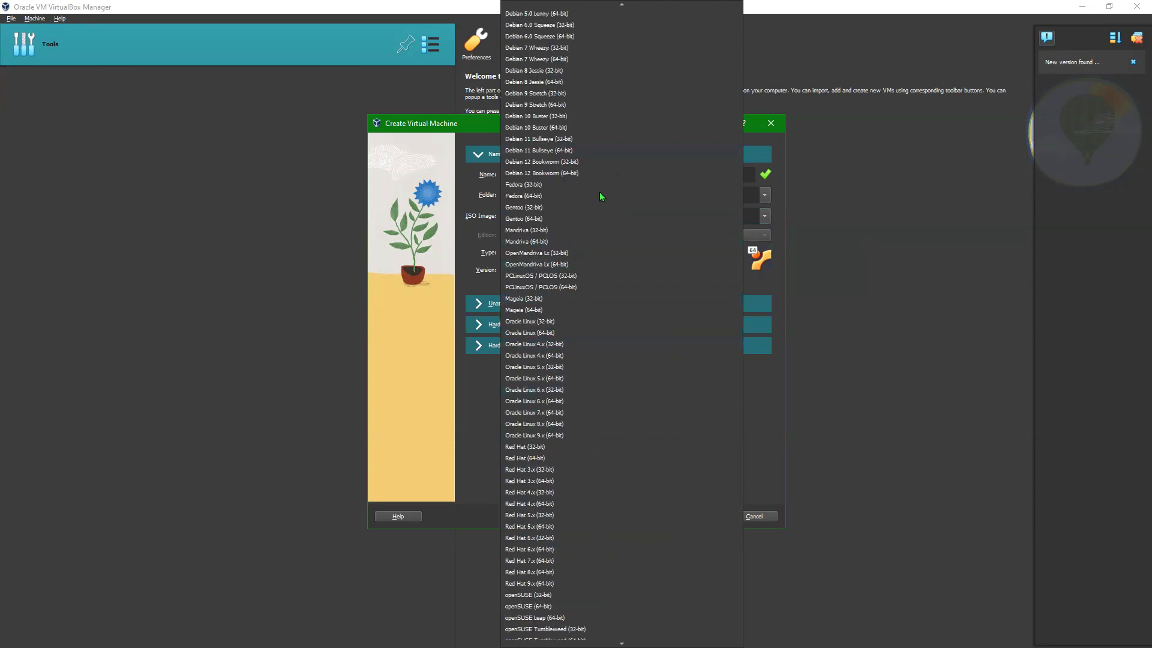
{"action": "scroll", "coordinate": [533, 42], "scroll_direction": "up", "scroll_amount": 4}
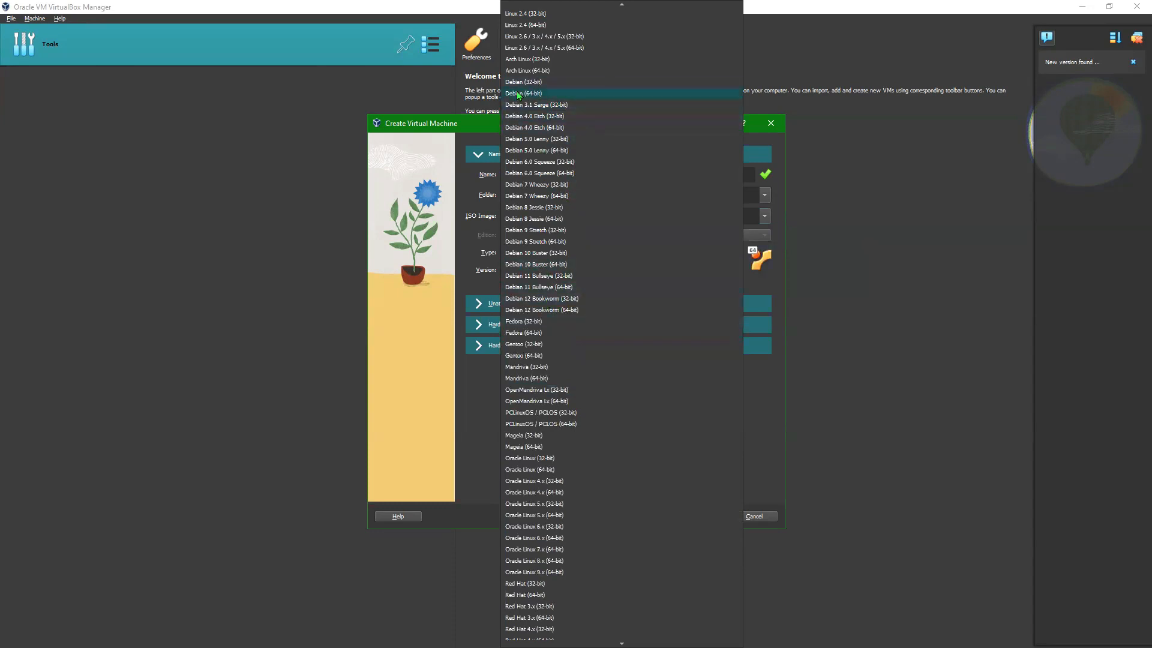
{"action": "left_click", "coordinate": [557, 95]}
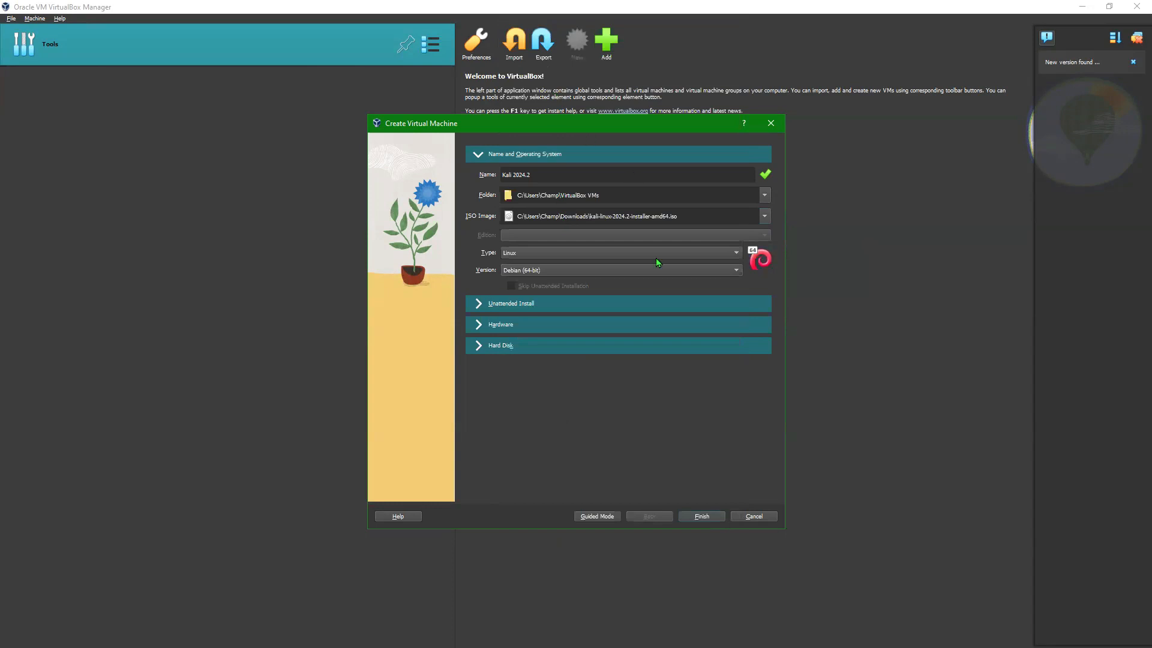
{"action": "left_click", "coordinate": [479, 304]}
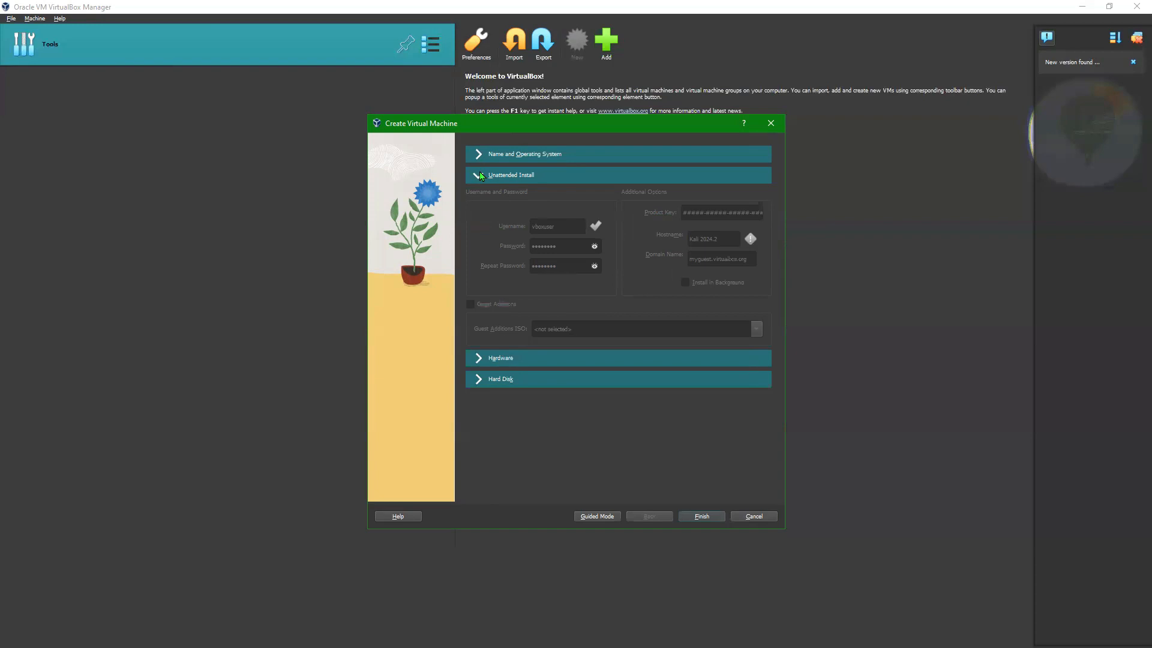
Step: Expand Hardware (2048 MB, 1 CPU), then show the System Requirements slide
{"action": "left_click", "coordinate": [478, 358]}
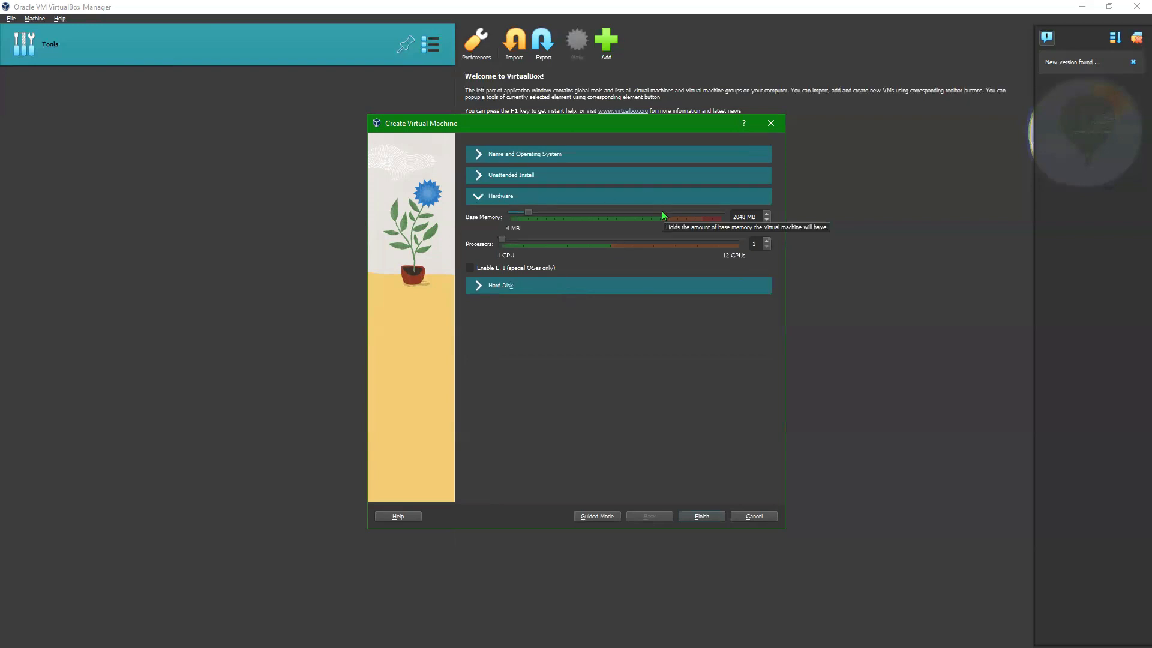
{"action": "key", "text": "super"}
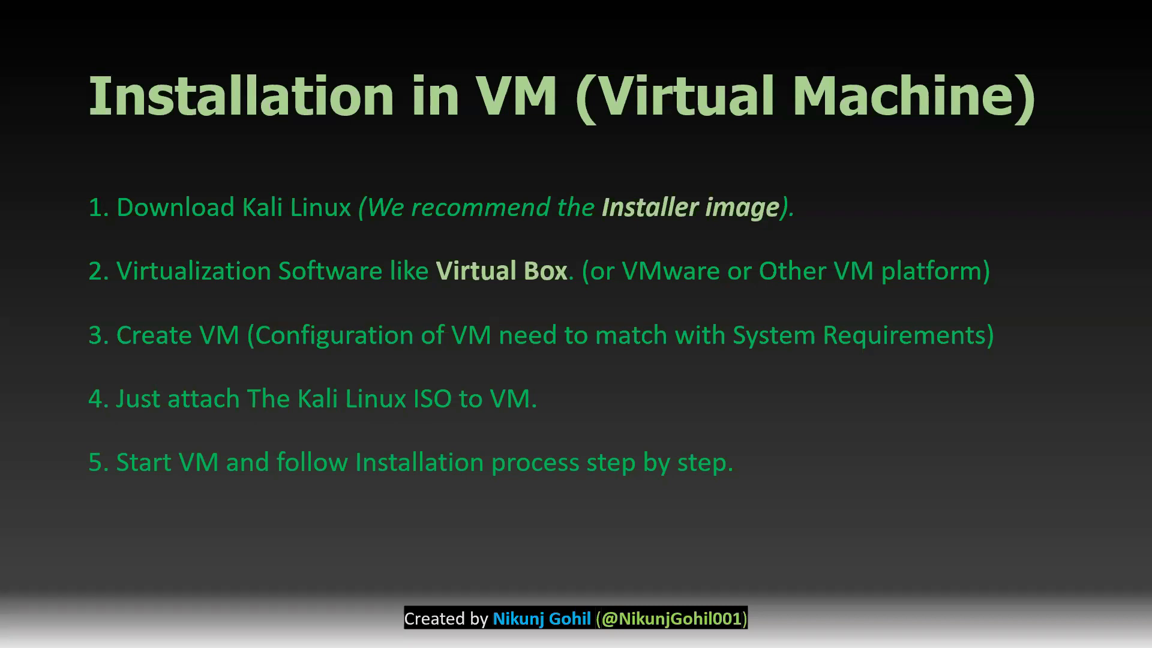
{"action": "key", "text": "Left"}
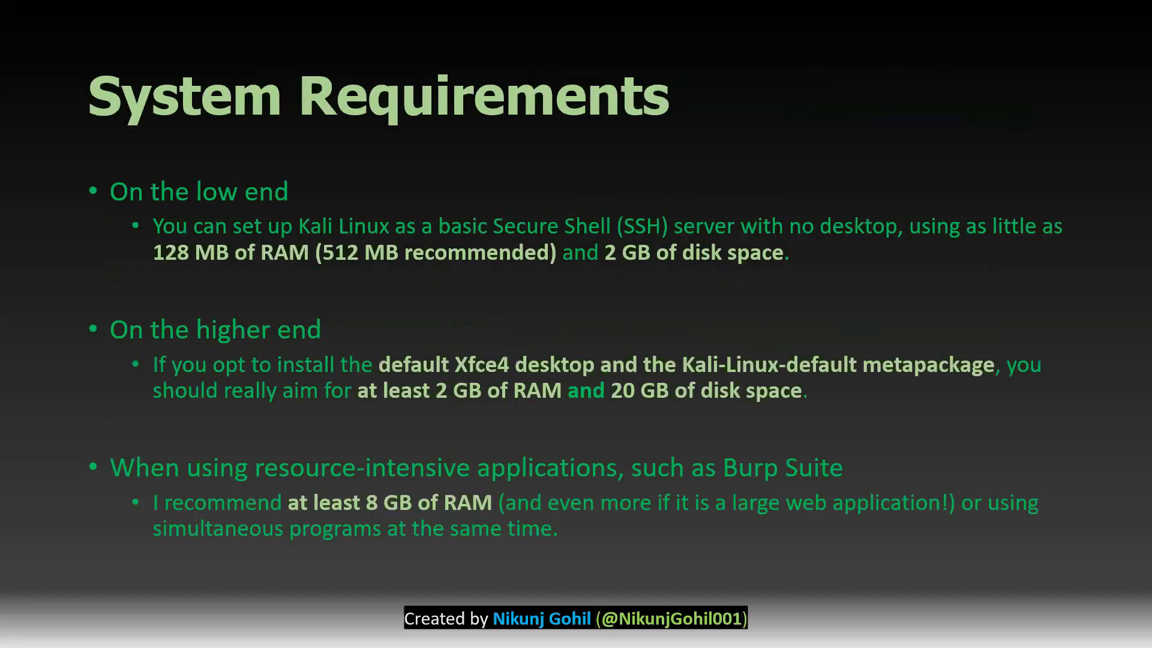
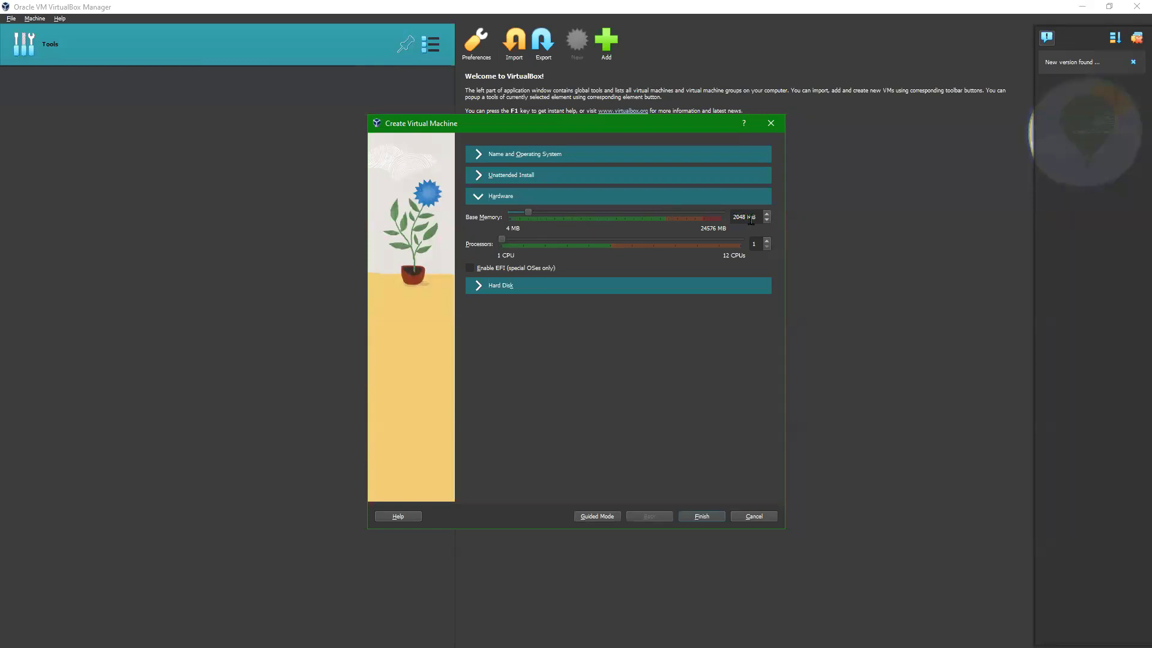
Step: Replace the Base Memory value with 16384 MB
{"action": "left_click_drag", "start_coordinate": [756, 218], "coordinate": [729, 224]}
{"action": "key", "text": "Home"}
{"action": "key", "text": "shift+Right"}
{"action": "key", "text": "shift+Right"}
{"action": "key", "text": "shift+Right"}
{"action": "type", "text": "2032039"}
{"action": "key", "text": "Delete"}
{"action": "key", "text": "Delete"}
{"action": "key", "text": "Delete"}
{"action": "key", "text": "Delete"}
{"action": "type", "text": "16384"}
Step: Set the Processors count to 4 and reselect the 16384 memory value
{"action": "left_click", "coordinate": [754, 242]}
{"action": "type", "text": "4"}
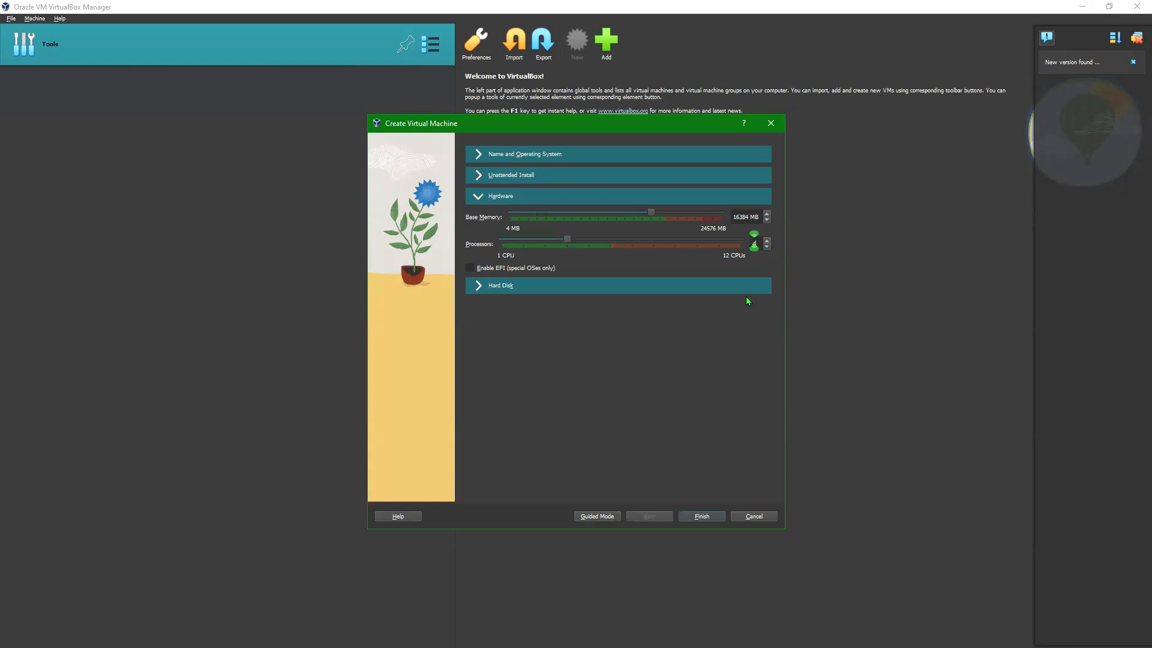
{"action": "double_click", "coordinate": [747, 216]}
Step: Expand the Hard Disk options and toggle Pre-allocate Full Size for the 80.00 GB VDI disk
{"action": "left_click", "coordinate": [480, 285]}
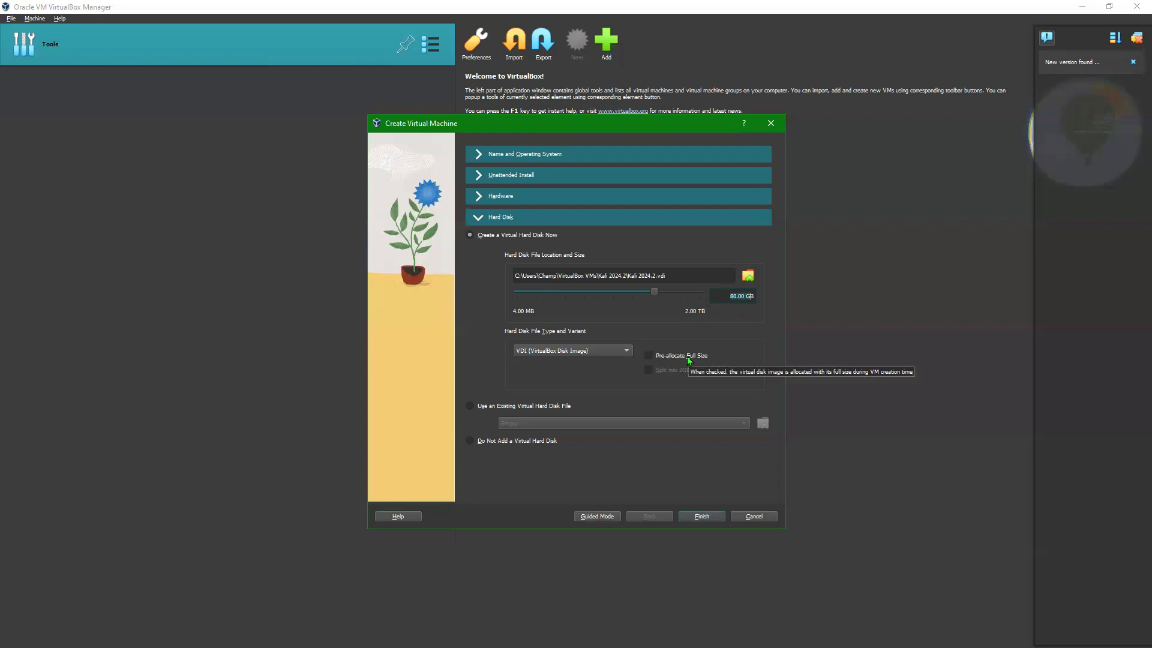
{"action": "left_click", "coordinate": [647, 356]}
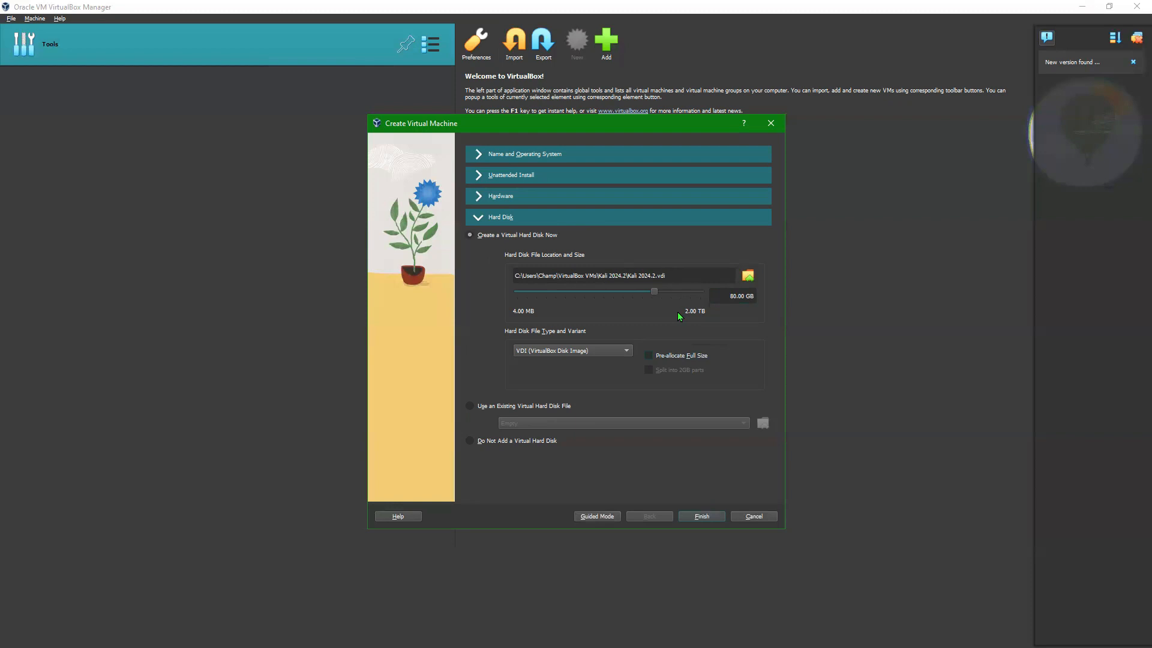
Step: Try Use an Existing Virtual Hard Disk File, revert to Create a Virtual Hard Disk Now, and finish
{"action": "left_click", "coordinate": [471, 406]}
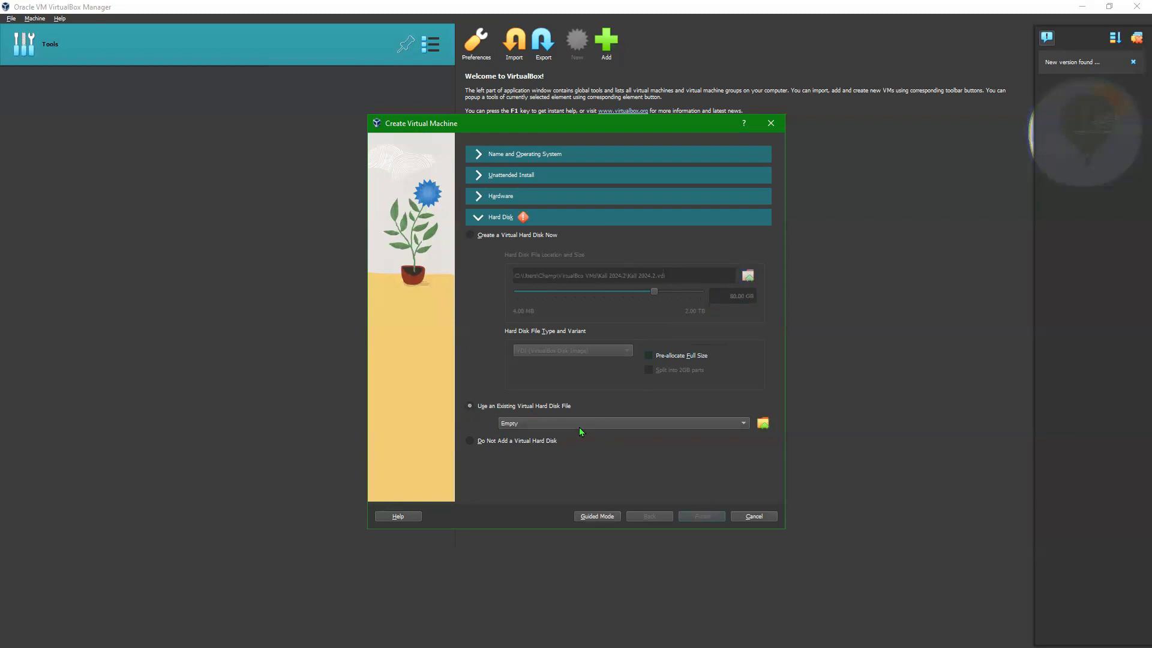
{"action": "left_click", "coordinate": [469, 236]}
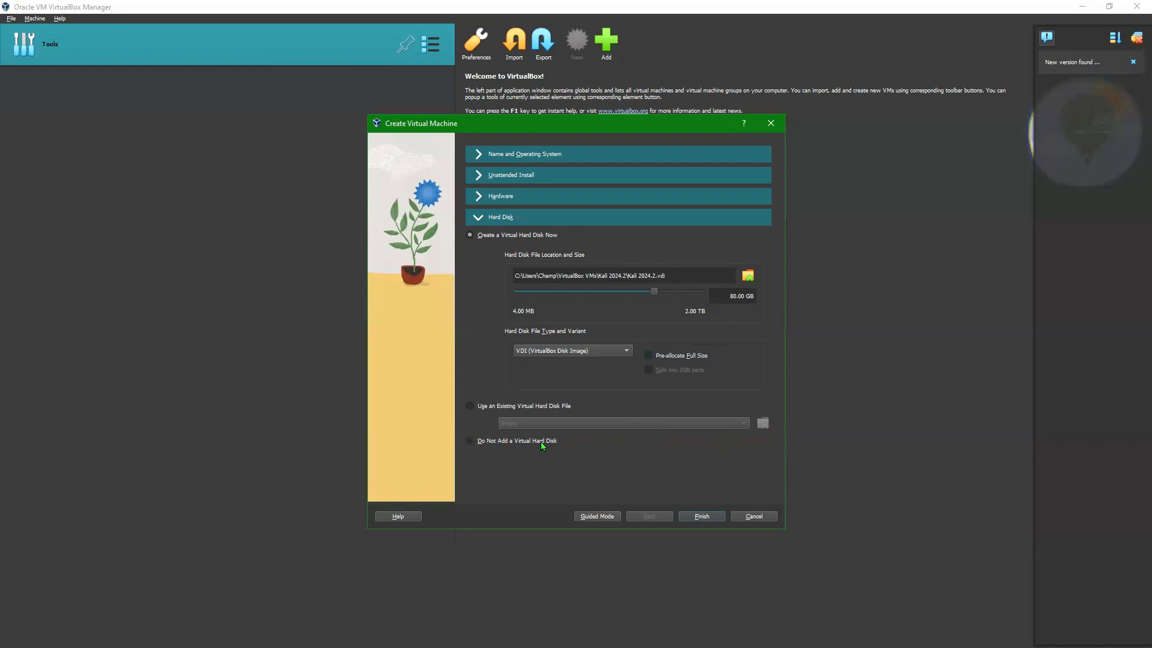
{"action": "left_click", "coordinate": [703, 516]}
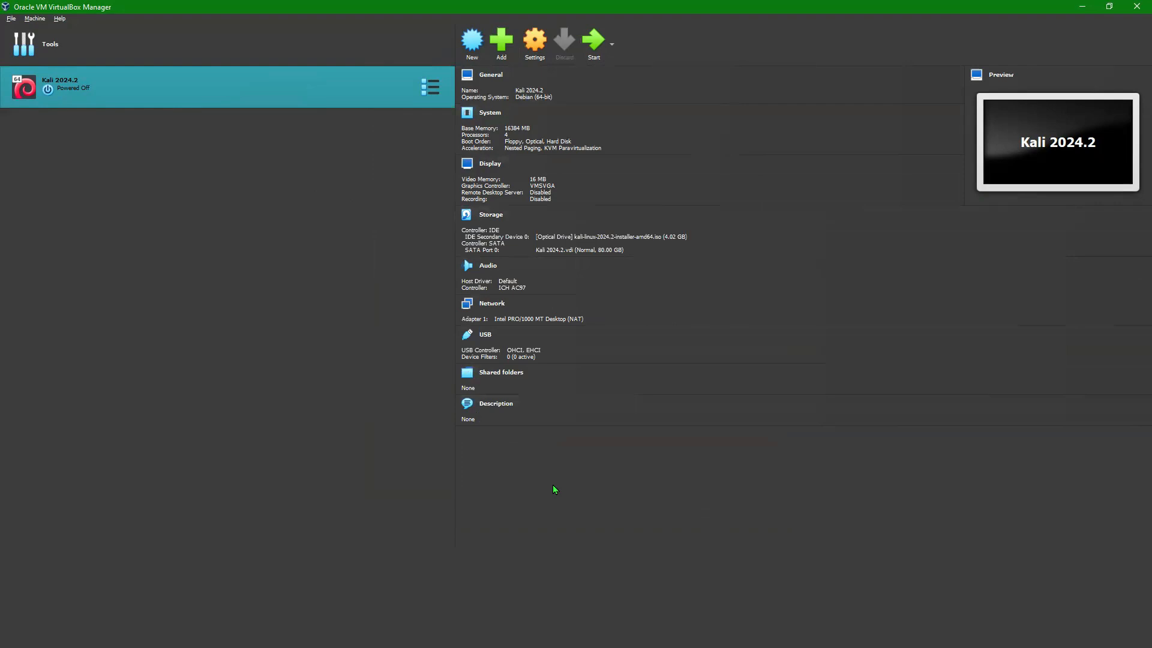
Step: Open the Kali 2024.2 settings, move the dialog left, and show General's Advanced tab
{"action": "left_click", "coordinate": [534, 41]}
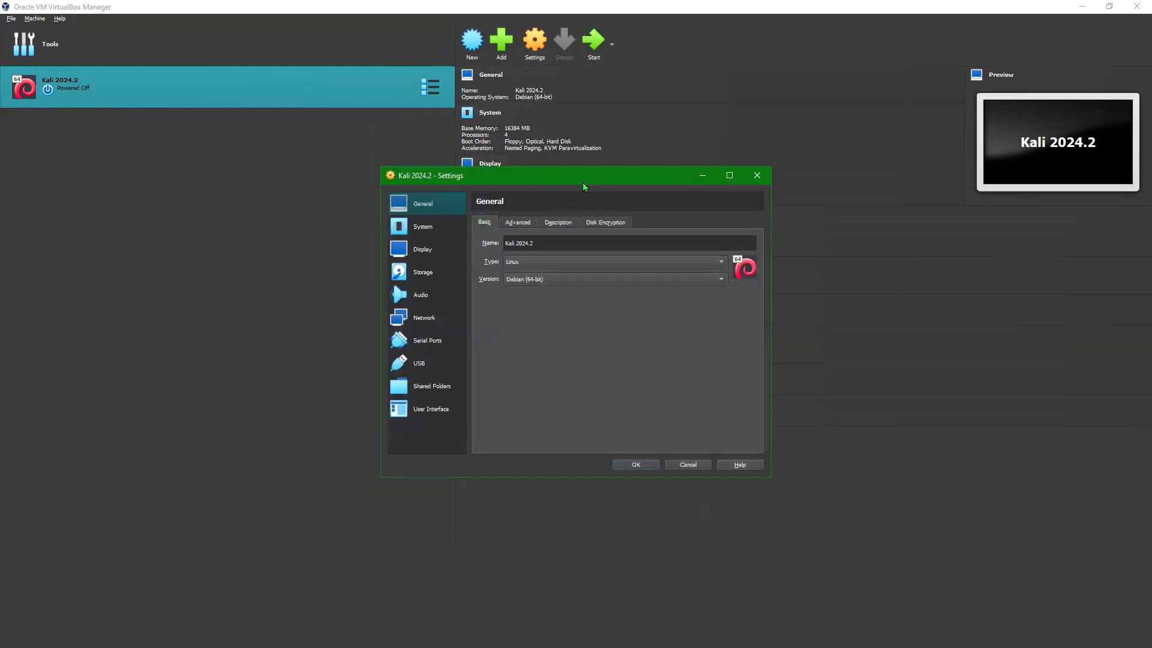
{"action": "left_click_drag", "start_coordinate": [583, 183], "coordinate": [245, 162]}
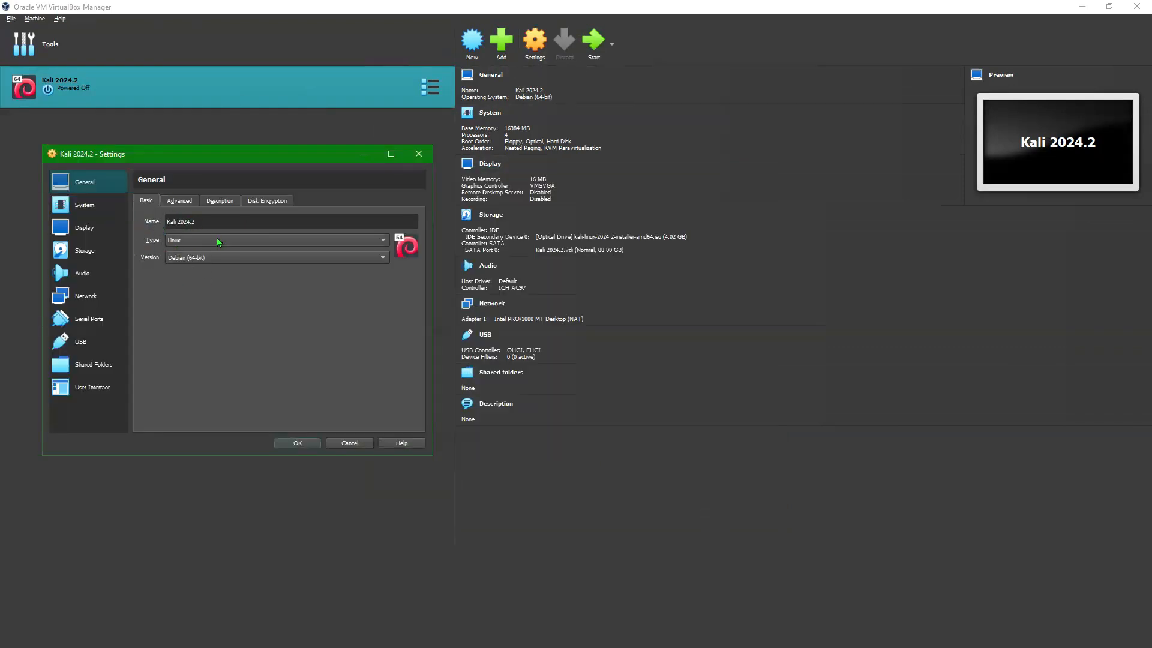
{"action": "left_click", "coordinate": [184, 203]}
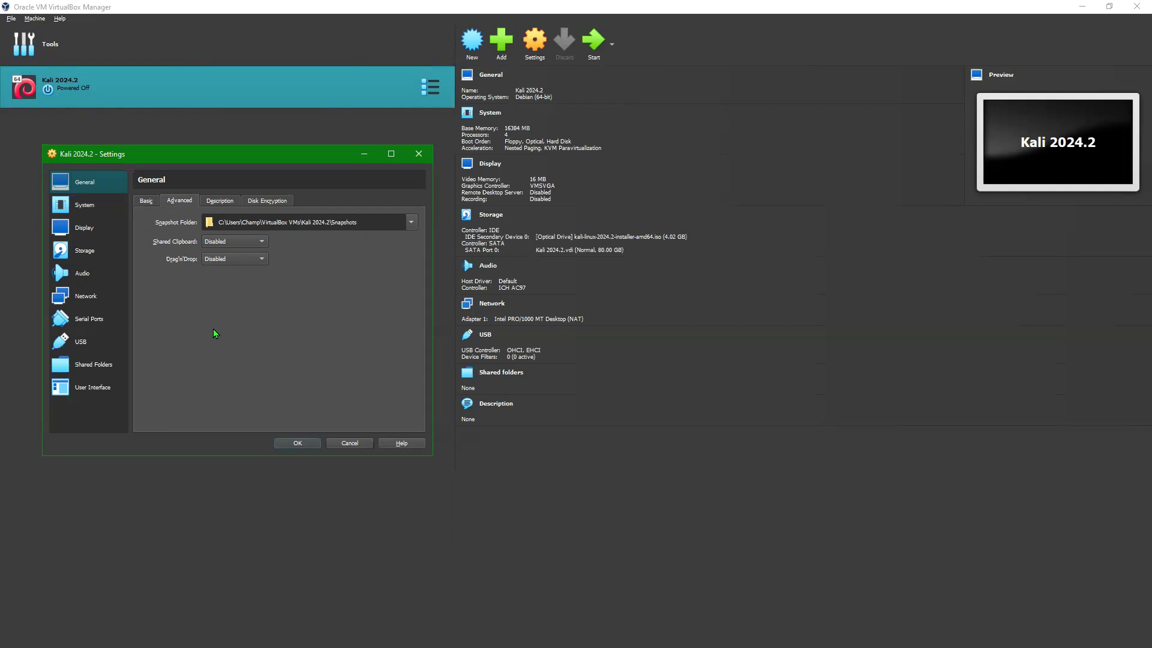
Step: Leave both Shared Clipboard and Drag'n'Drop set to Disabled
{"action": "left_click", "coordinate": [226, 243]}
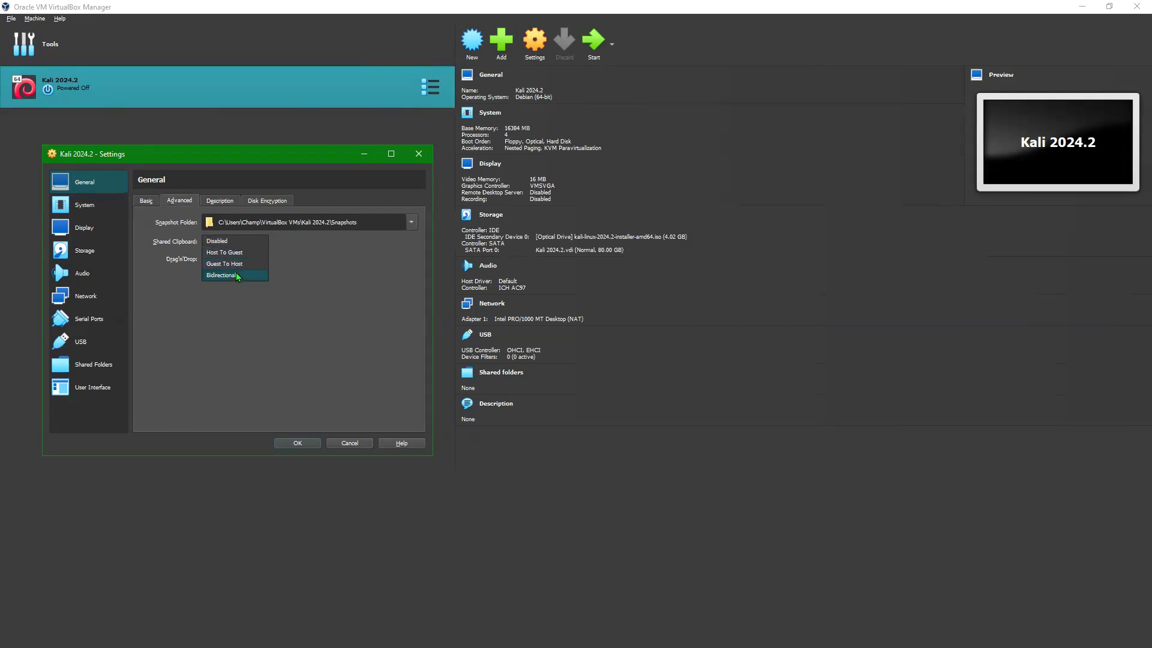
{"action": "left_click", "coordinate": [218, 306]}
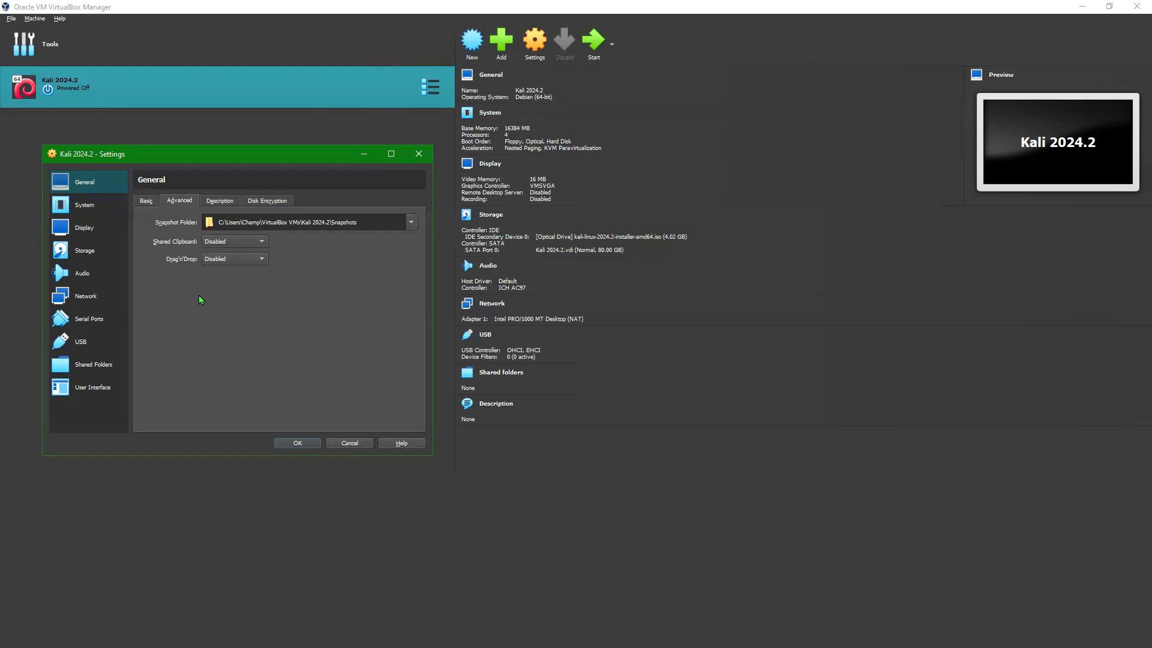
{"action": "left_click", "coordinate": [222, 243]}
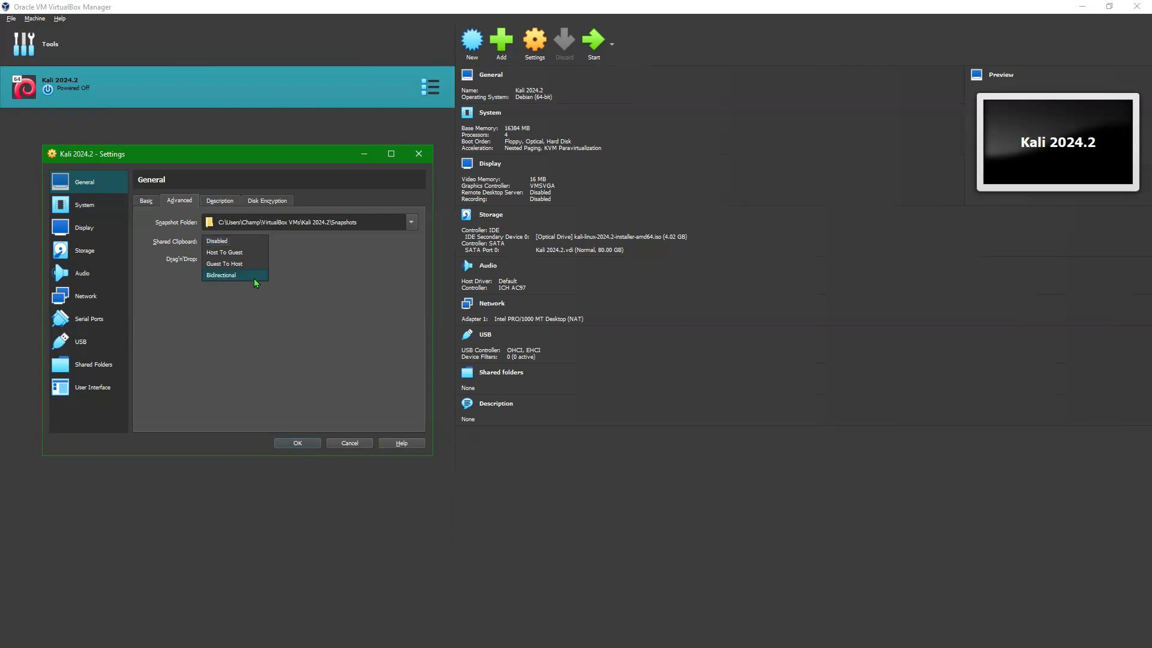
{"action": "left_click", "coordinate": [207, 318]}
{"action": "left_click", "coordinate": [228, 260]}
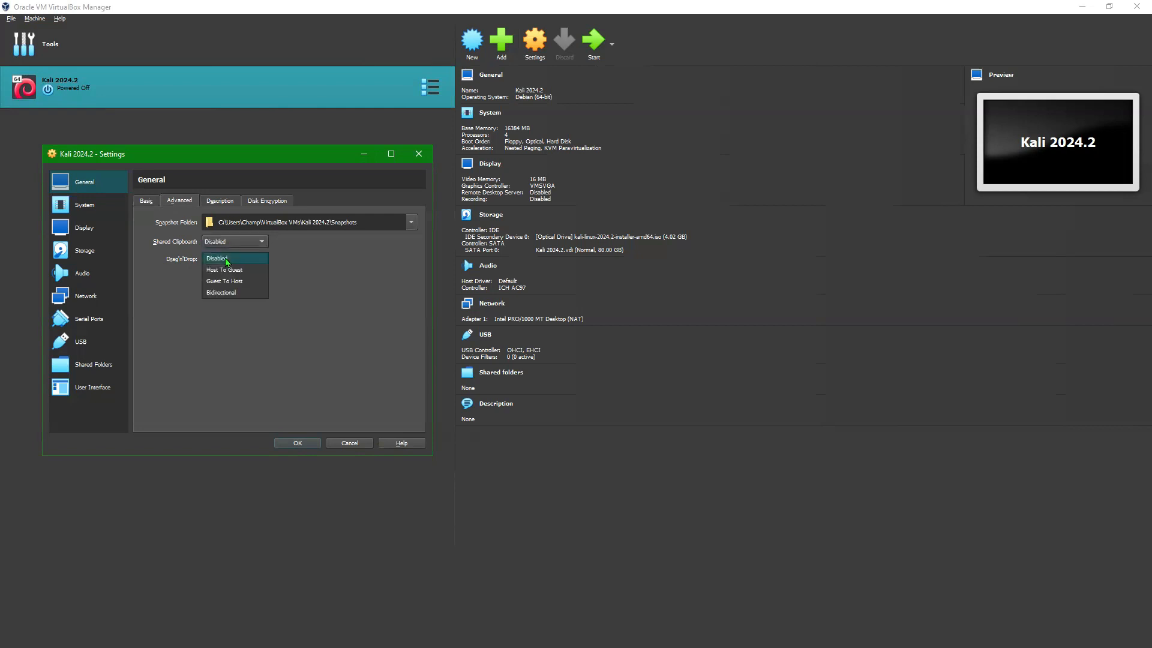
{"action": "left_click", "coordinate": [172, 294]}
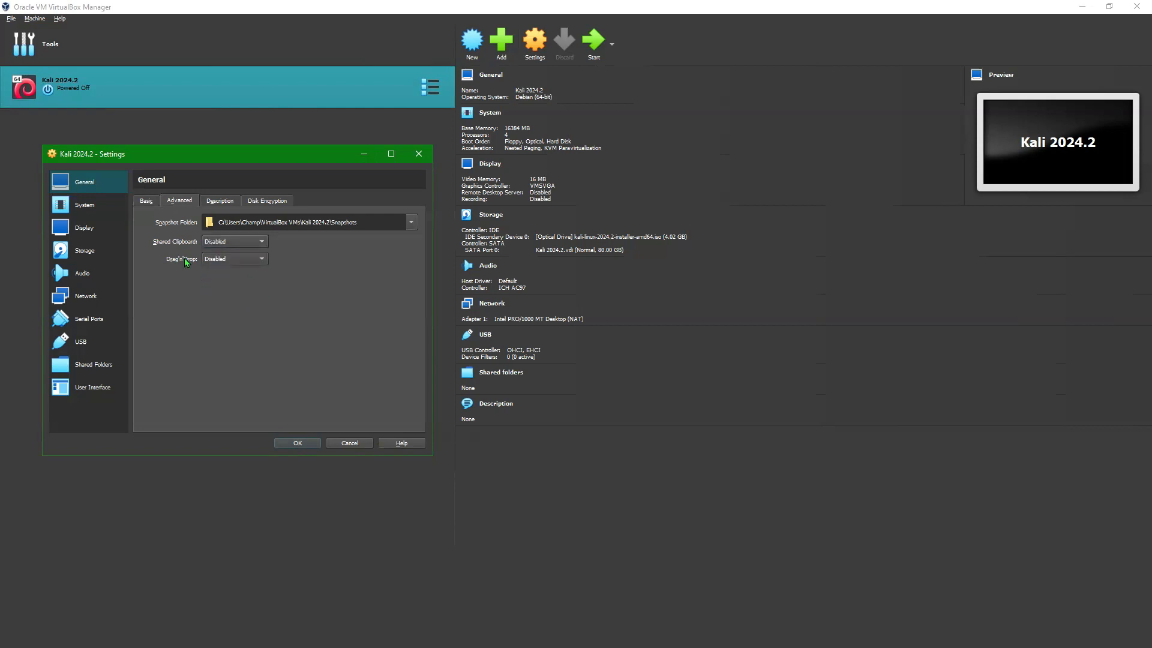
Step: Browse the Description, Disk Encryption and Basic tabs, then switch to the System page
{"action": "left_click", "coordinate": [226, 200]}
{"action": "left_click", "coordinate": [266, 201]}
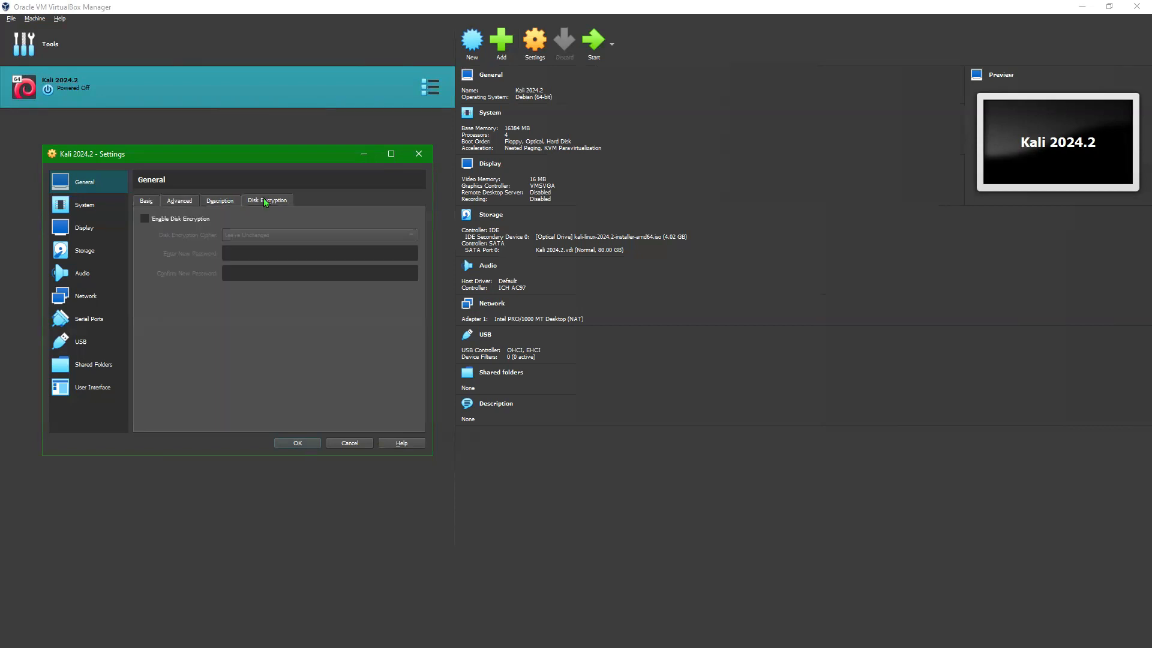
{"action": "left_click", "coordinate": [143, 201]}
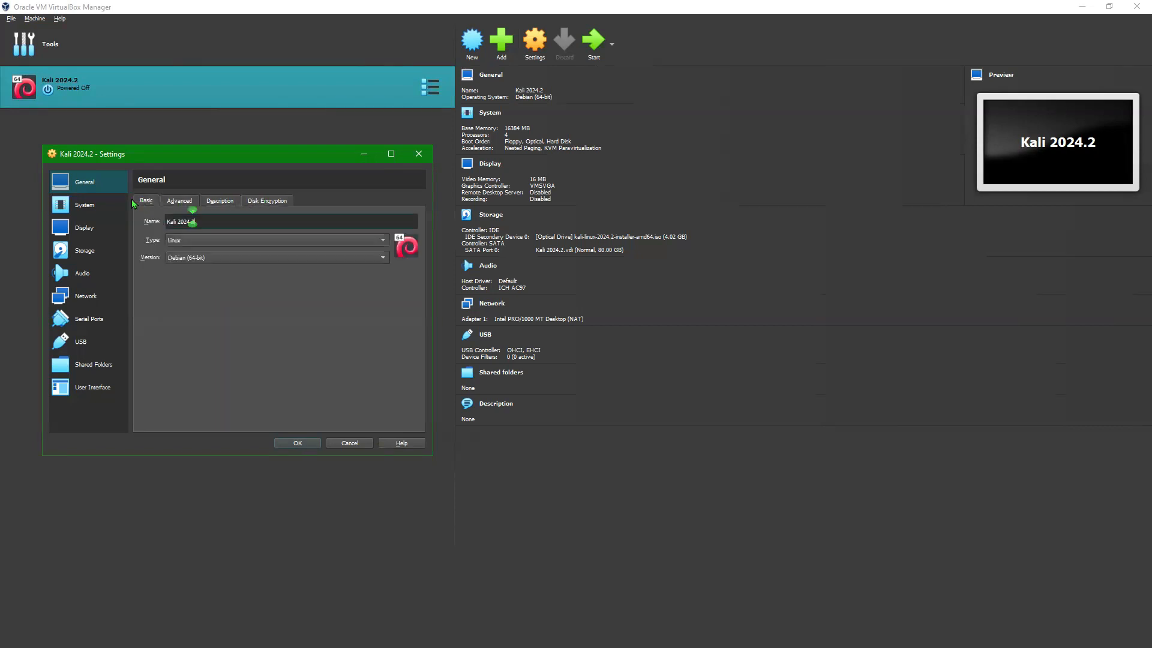
{"action": "left_click", "coordinate": [84, 206]}
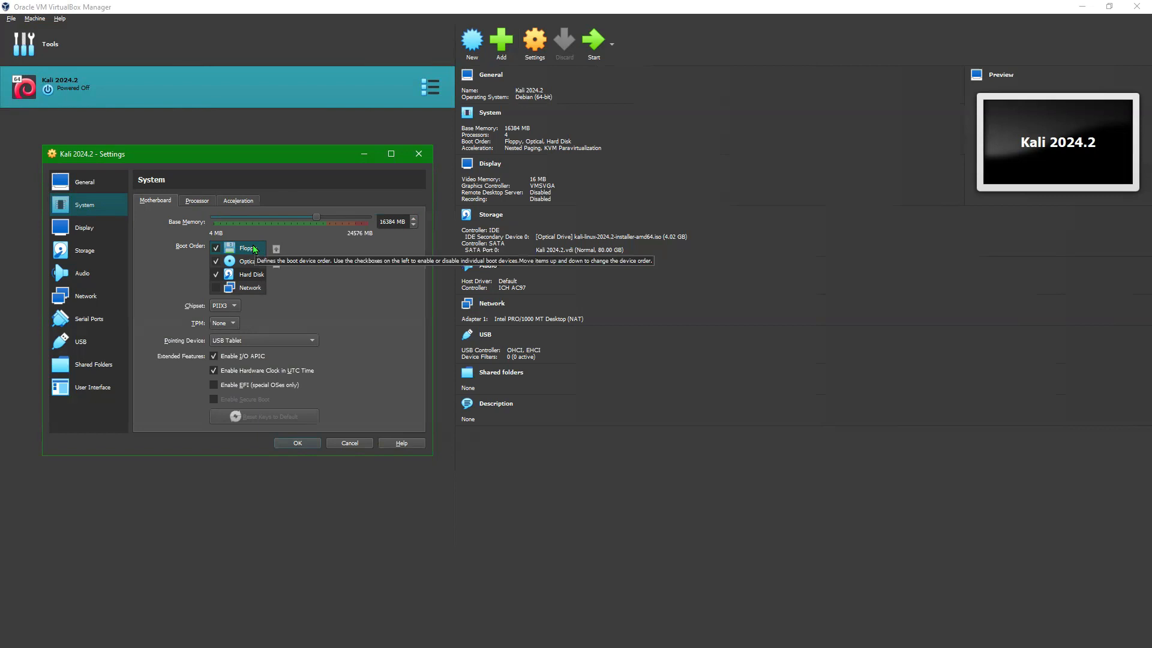
Step: Untick Floppy, move it down the boot order, and raise Hard Disk above Optical
{"action": "left_click", "coordinate": [216, 249]}
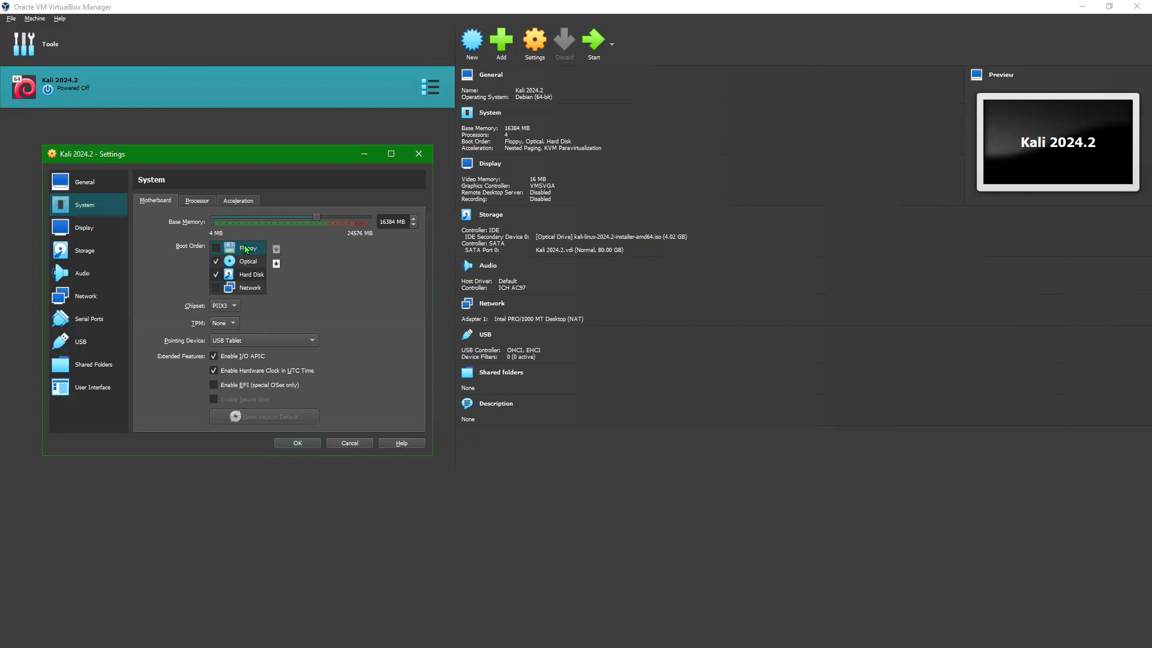
{"action": "left_click", "coordinate": [277, 264]}
{"action": "left_click", "coordinate": [277, 265]}
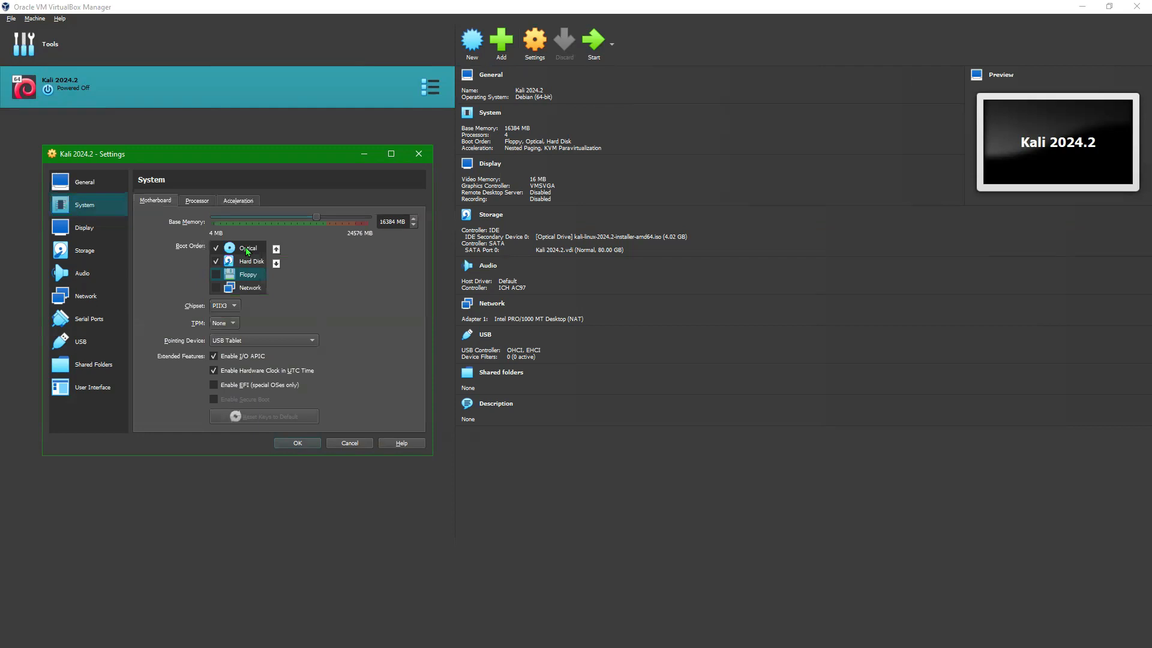
{"action": "left_click", "coordinate": [247, 250]}
{"action": "left_click", "coordinate": [249, 264]}
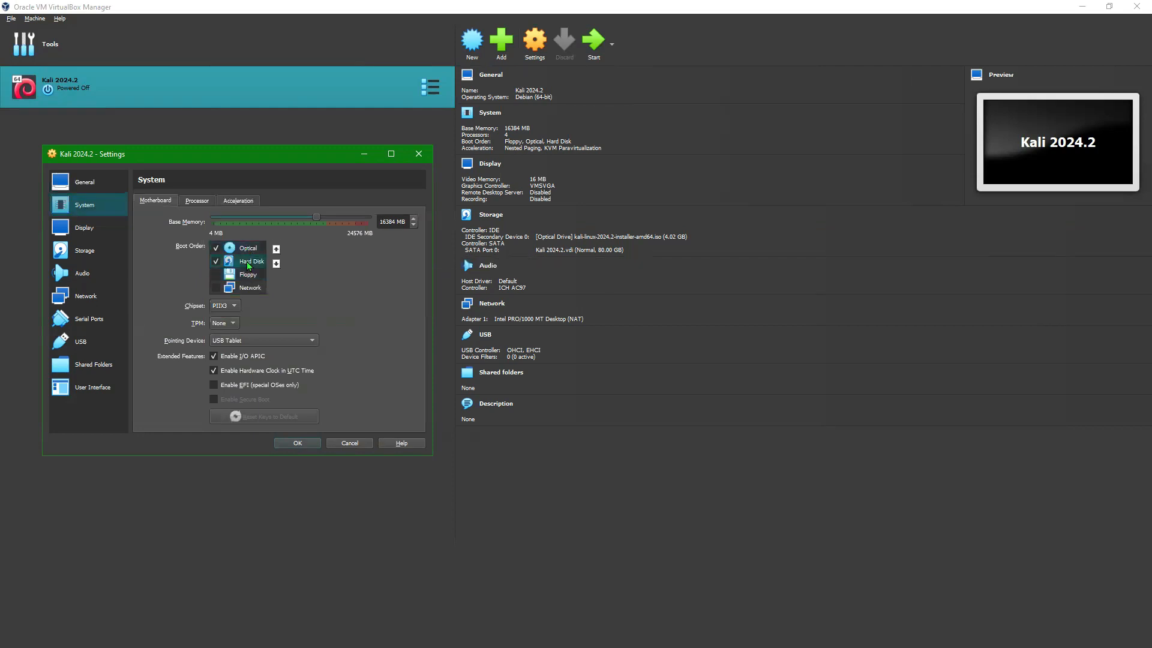
{"action": "left_click", "coordinate": [245, 254]}
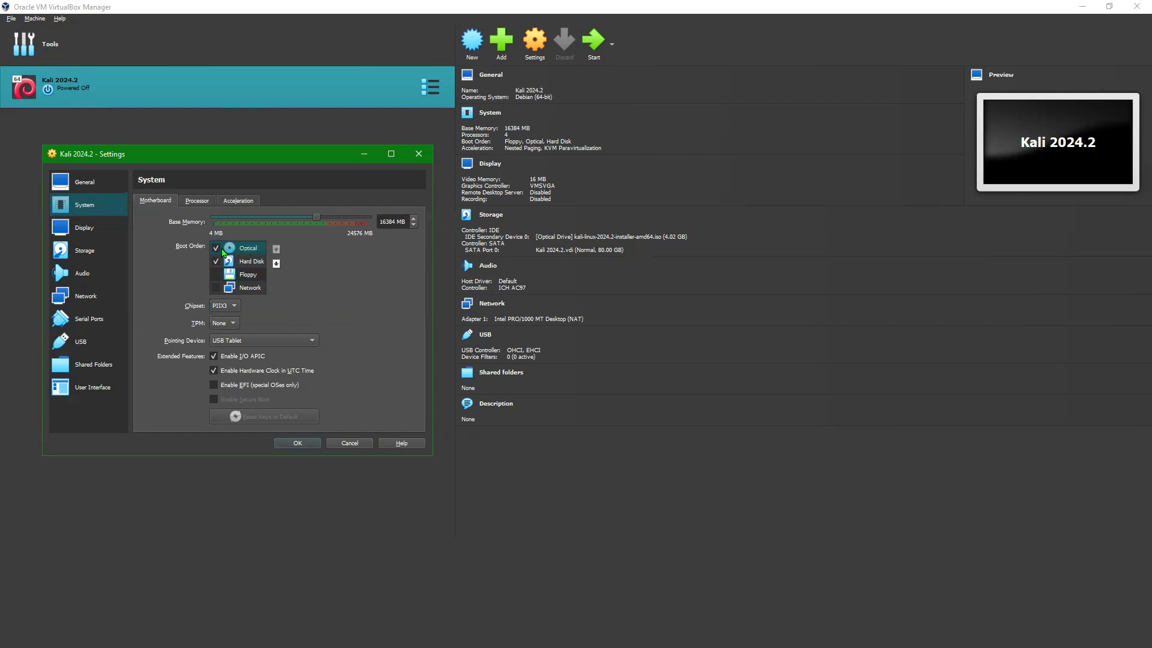
{"action": "left_click", "coordinate": [250, 262]}
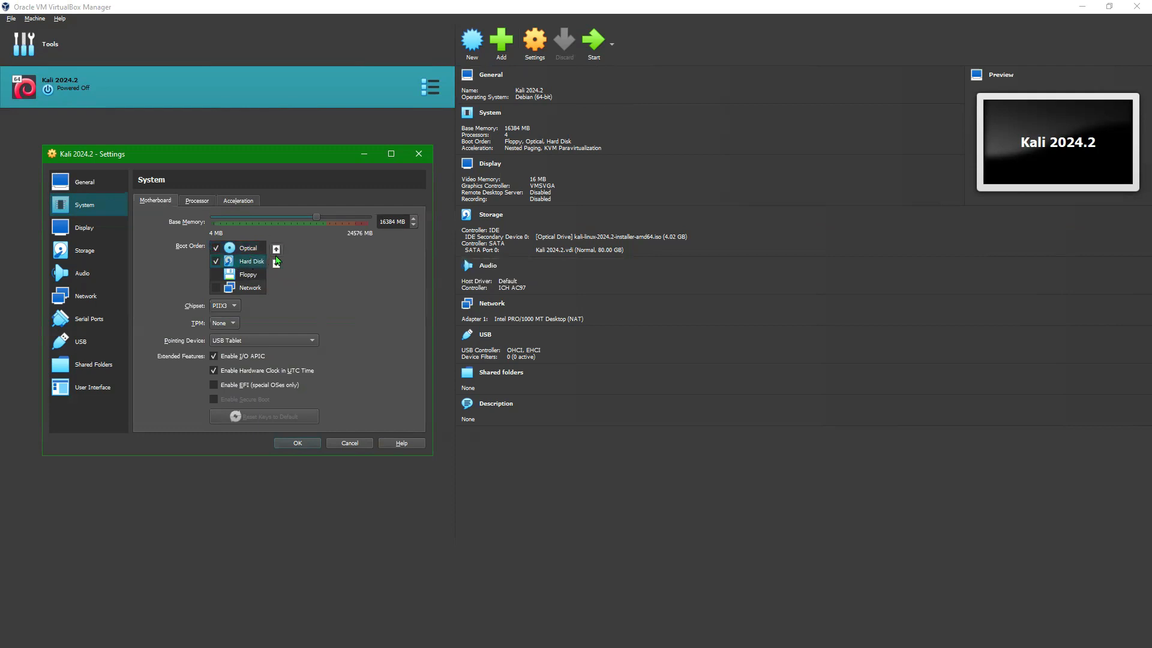
{"action": "left_click", "coordinate": [276, 250]}
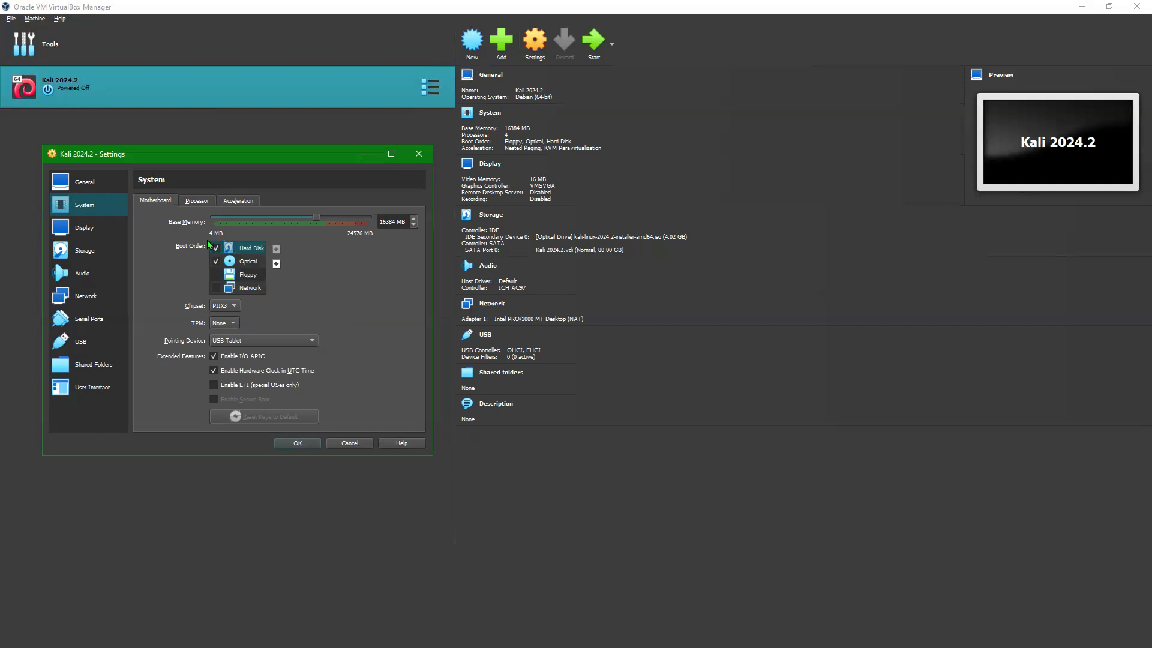
Step: Re-adjust the boot list so Hard Disk ends above Optical, then check the 4-CPU Processor page
{"action": "left_click", "coordinate": [255, 265]}
{"action": "left_click", "coordinate": [249, 251]}
{"action": "left_click", "coordinate": [249, 264]}
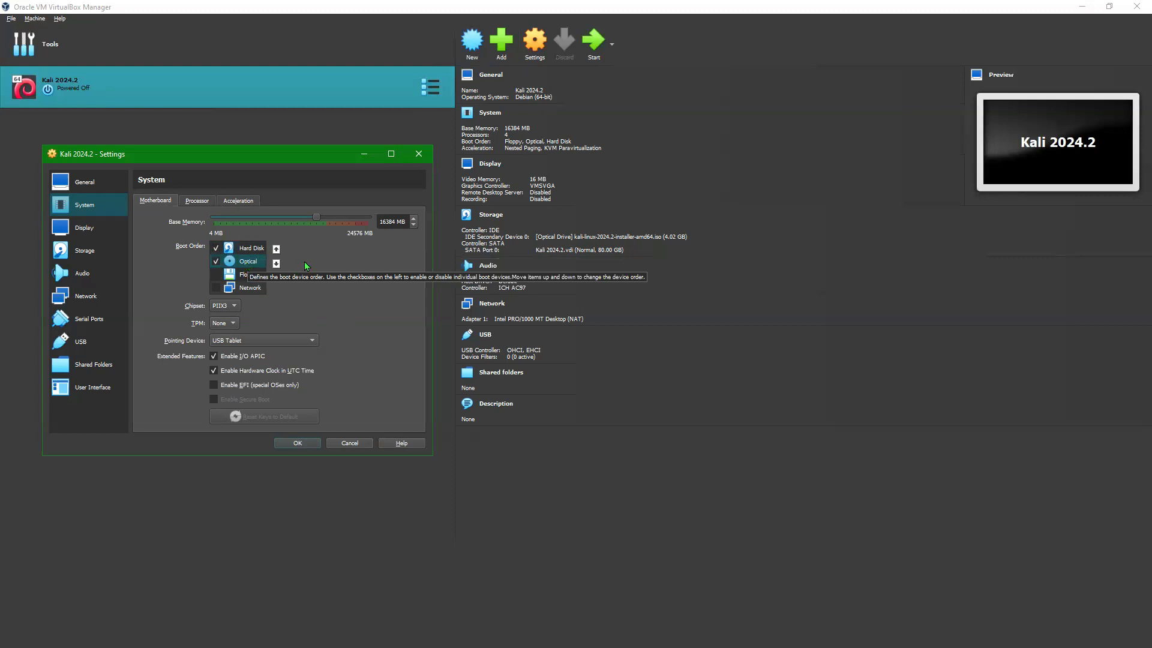
{"action": "left_click", "coordinate": [276, 249]}
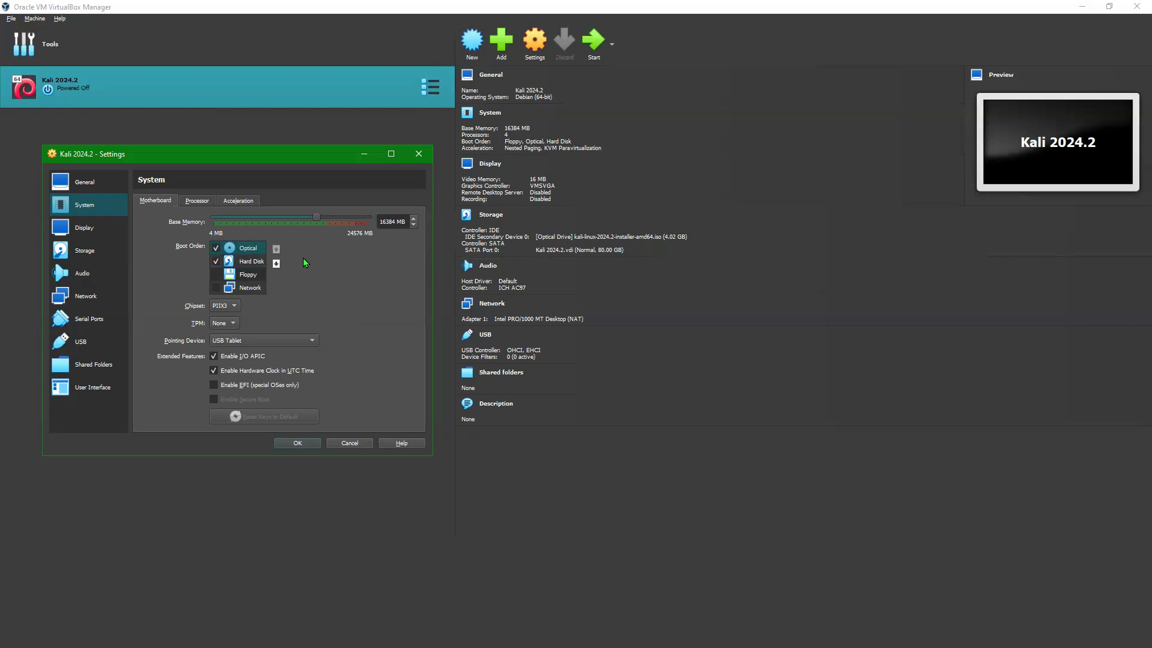
{"action": "left_click", "coordinate": [250, 264]}
{"action": "left_click", "coordinate": [276, 249]}
{"action": "left_click", "coordinate": [250, 267]}
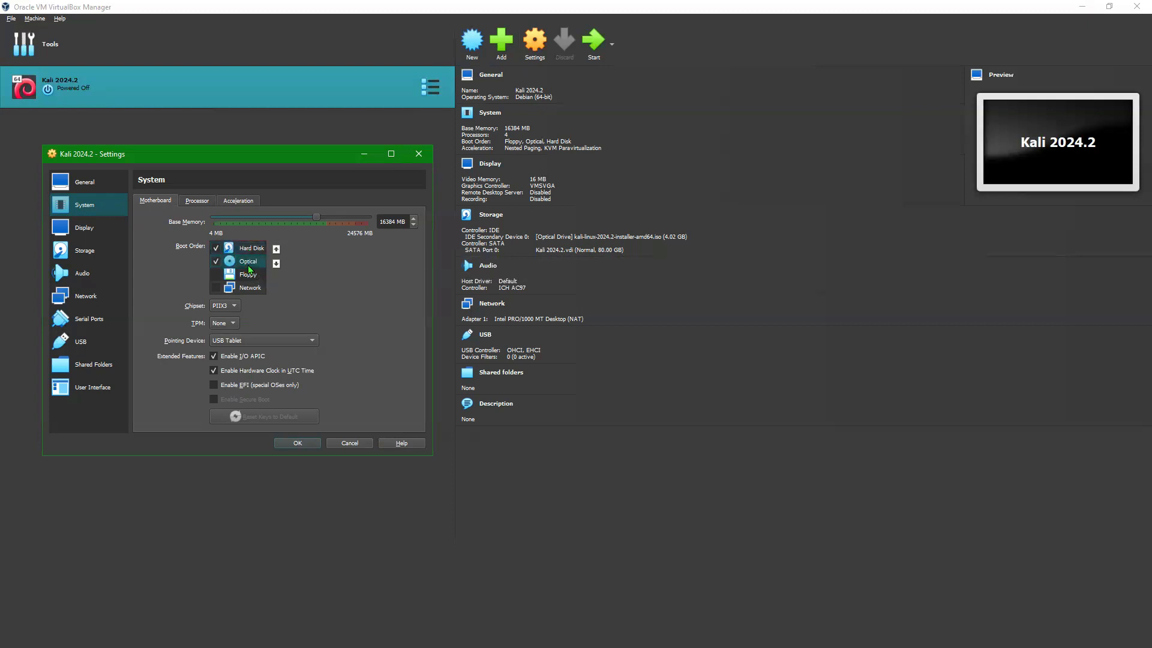
{"action": "left_click", "coordinate": [253, 248]}
{"action": "left_click", "coordinate": [253, 265]}
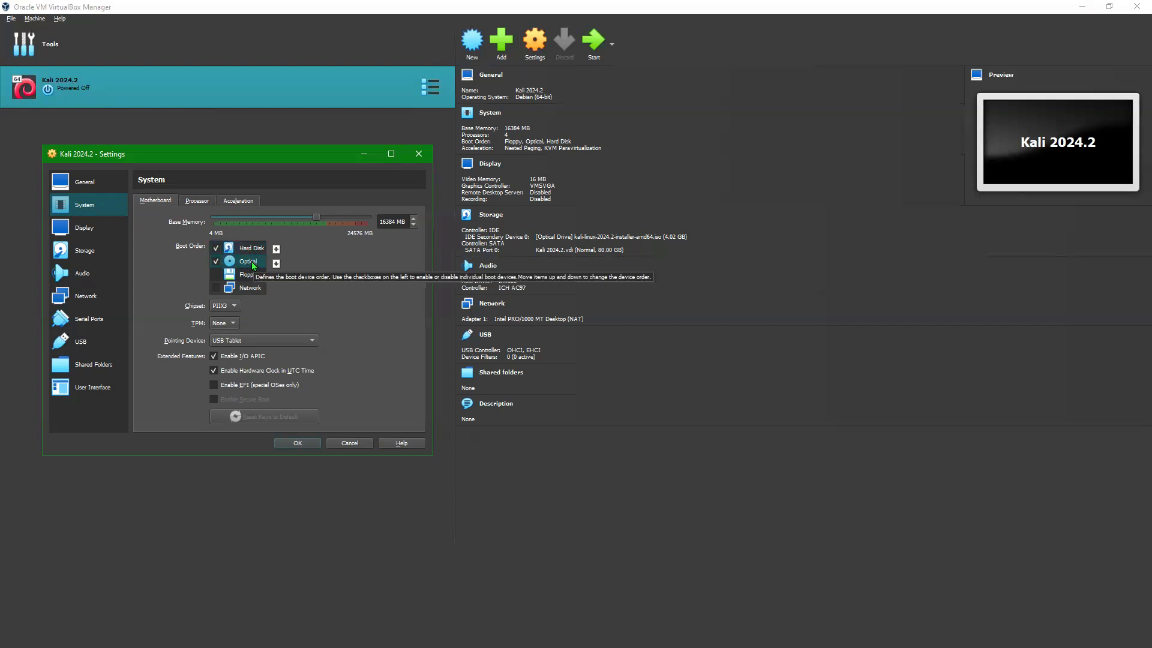
{"action": "left_click", "coordinate": [253, 249]}
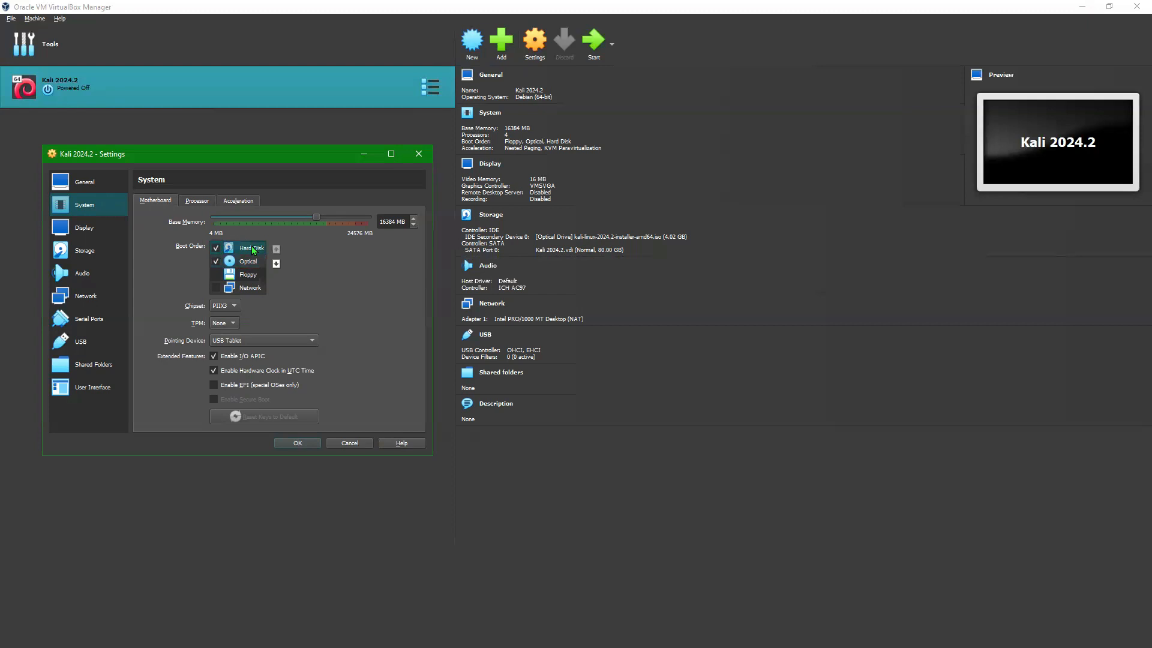
{"action": "left_click", "coordinate": [204, 204]}
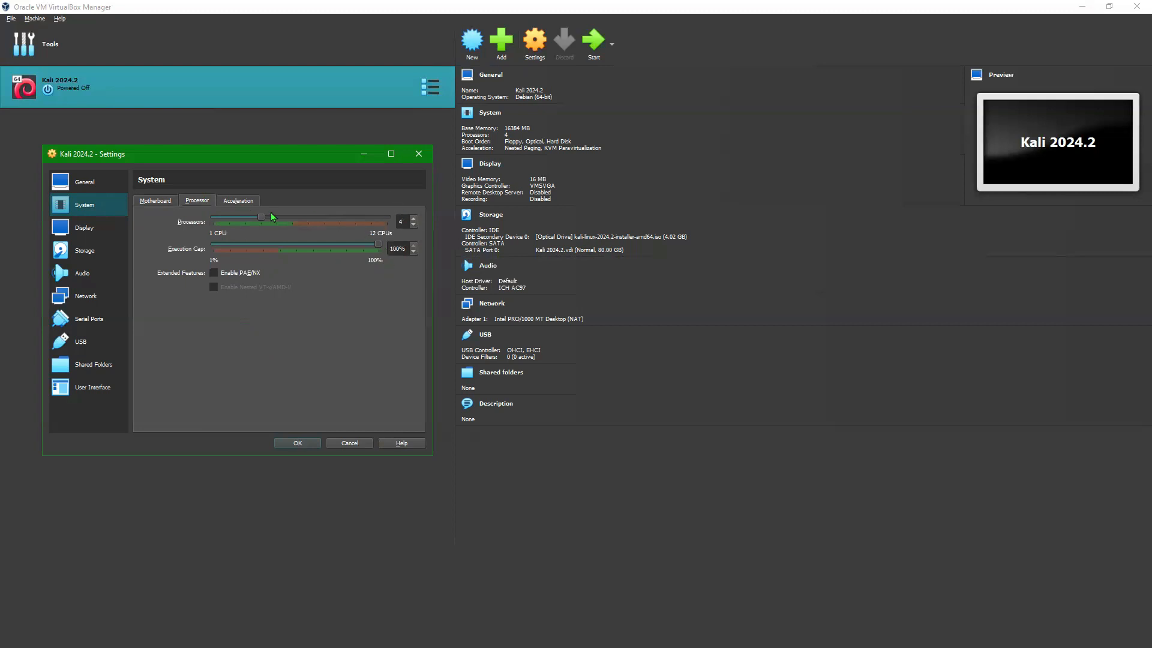
Step: Review the Motherboard, Network adapters and General pages, save with OK, and start the Kali 2024.2 VM
{"action": "left_click", "coordinate": [147, 202]}
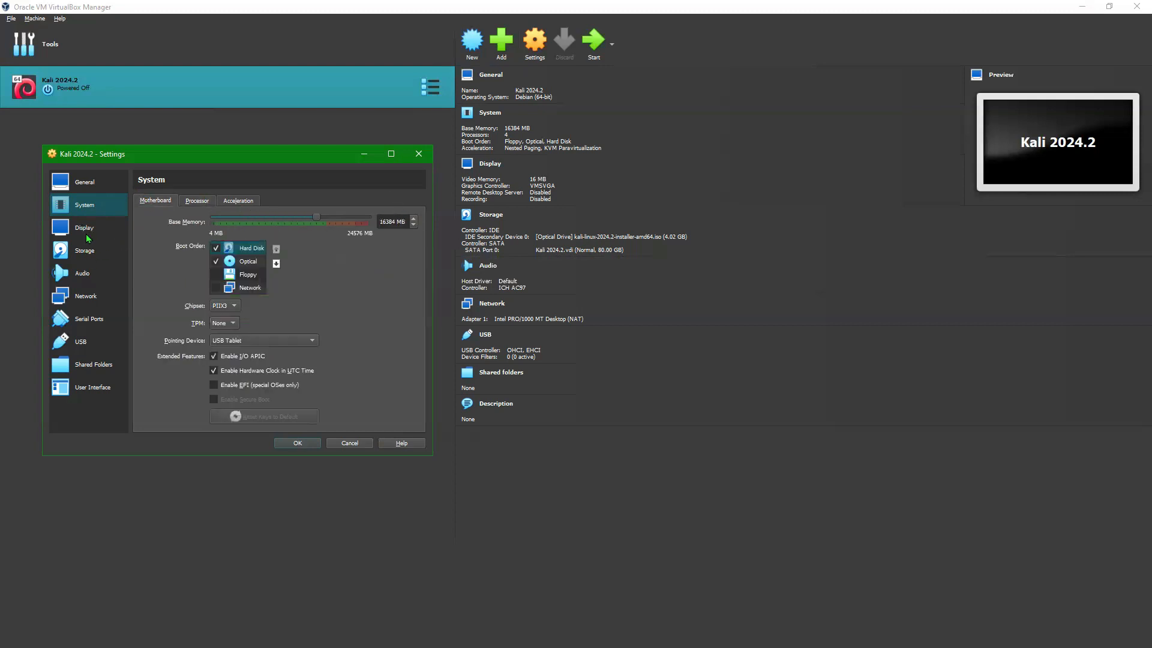
{"action": "left_click", "coordinate": [78, 298]}
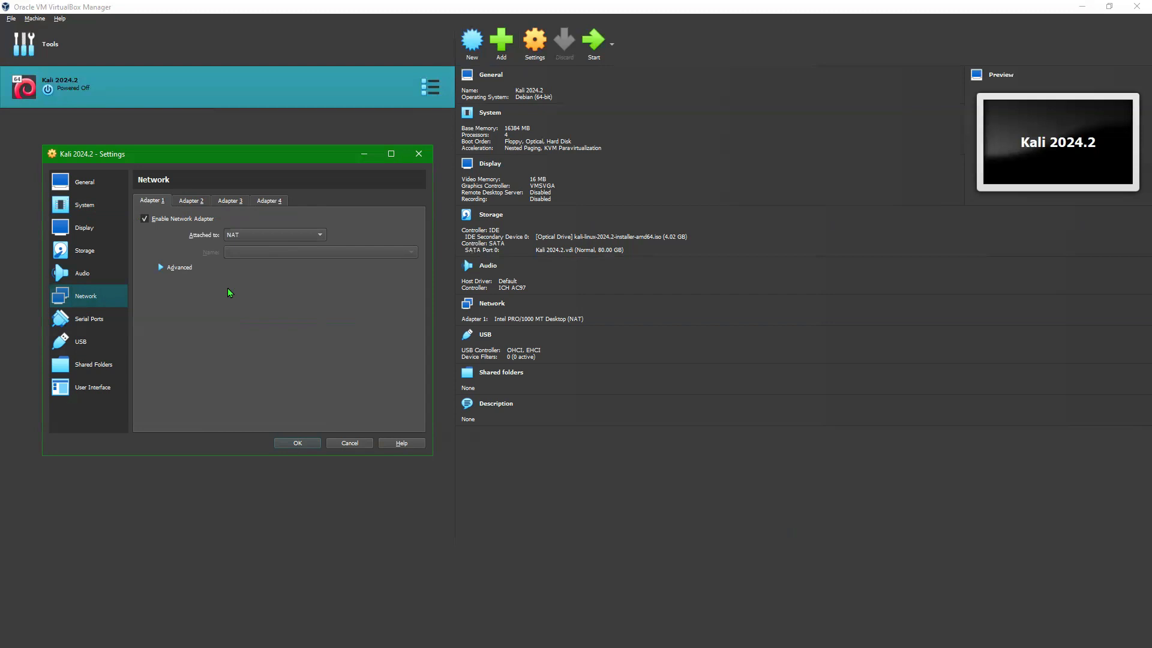
{"action": "left_click", "coordinate": [193, 200]}
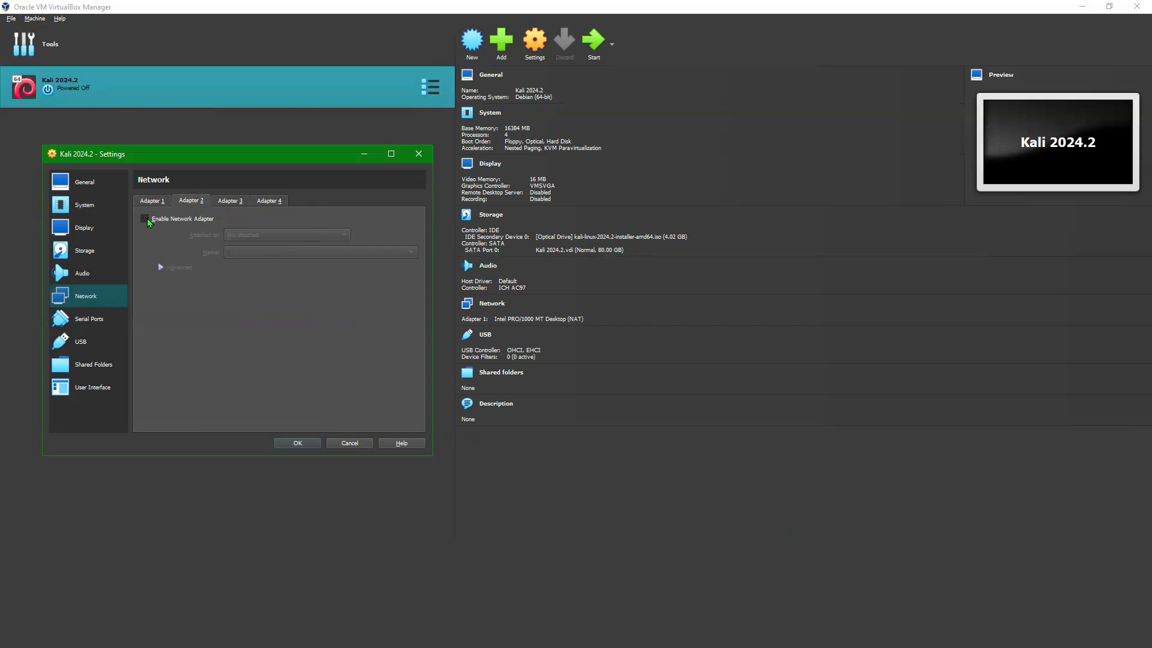
{"action": "left_click", "coordinate": [152, 204]}
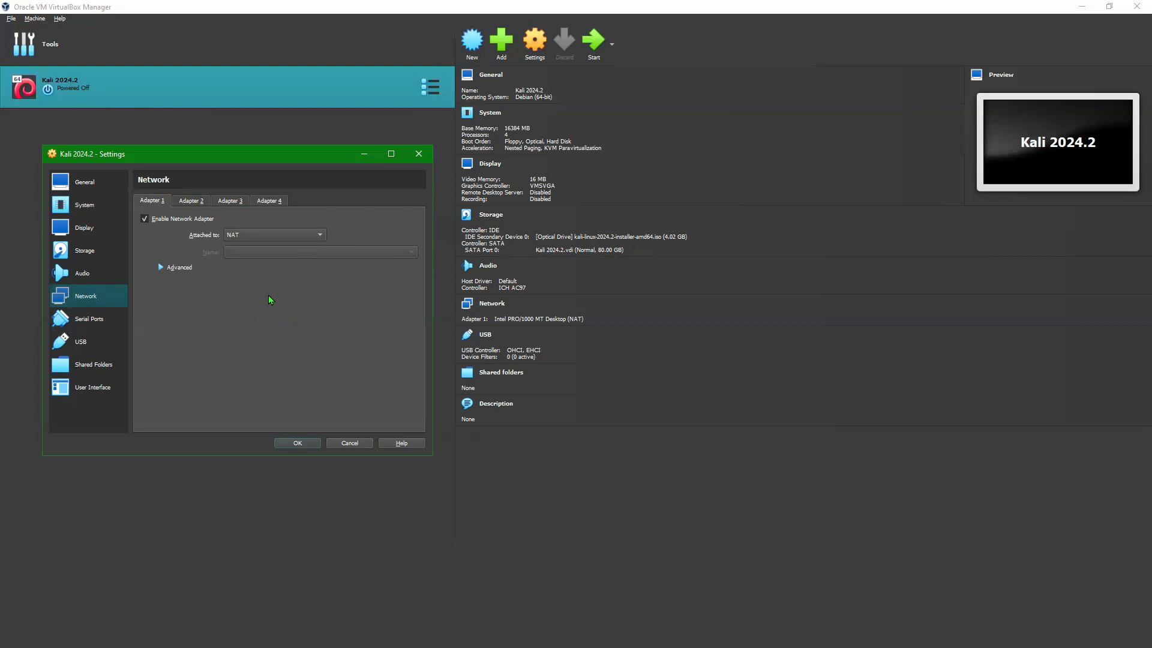
{"action": "left_click", "coordinate": [93, 184]}
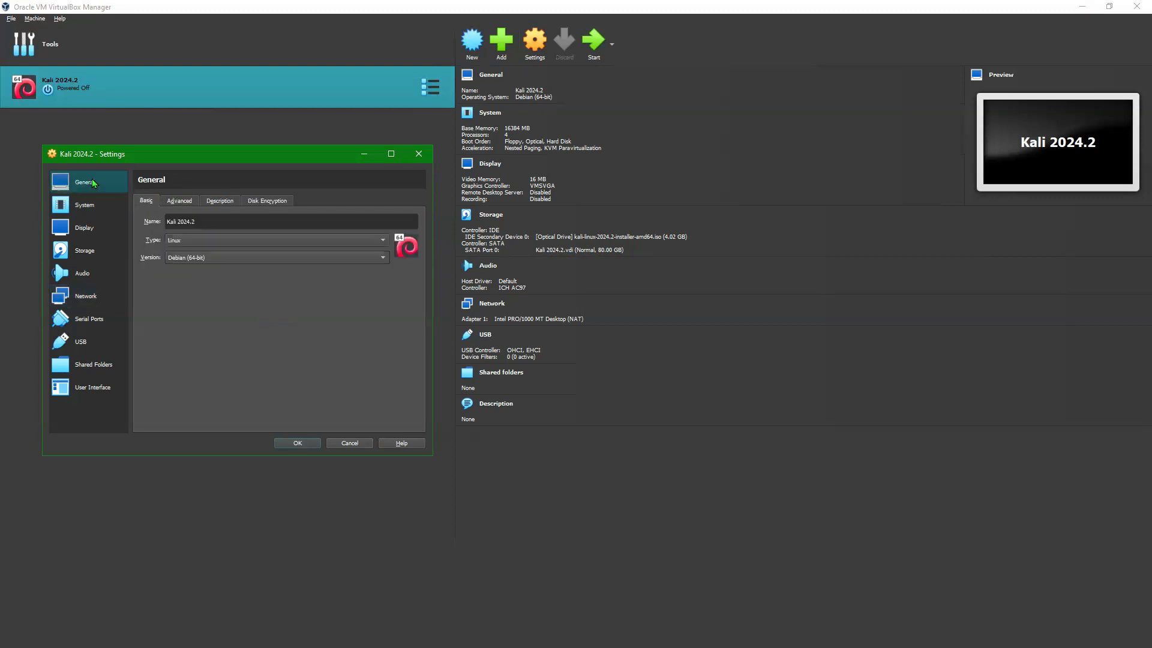
{"action": "left_click", "coordinate": [295, 444]}
{"action": "left_click", "coordinate": [593, 42]}
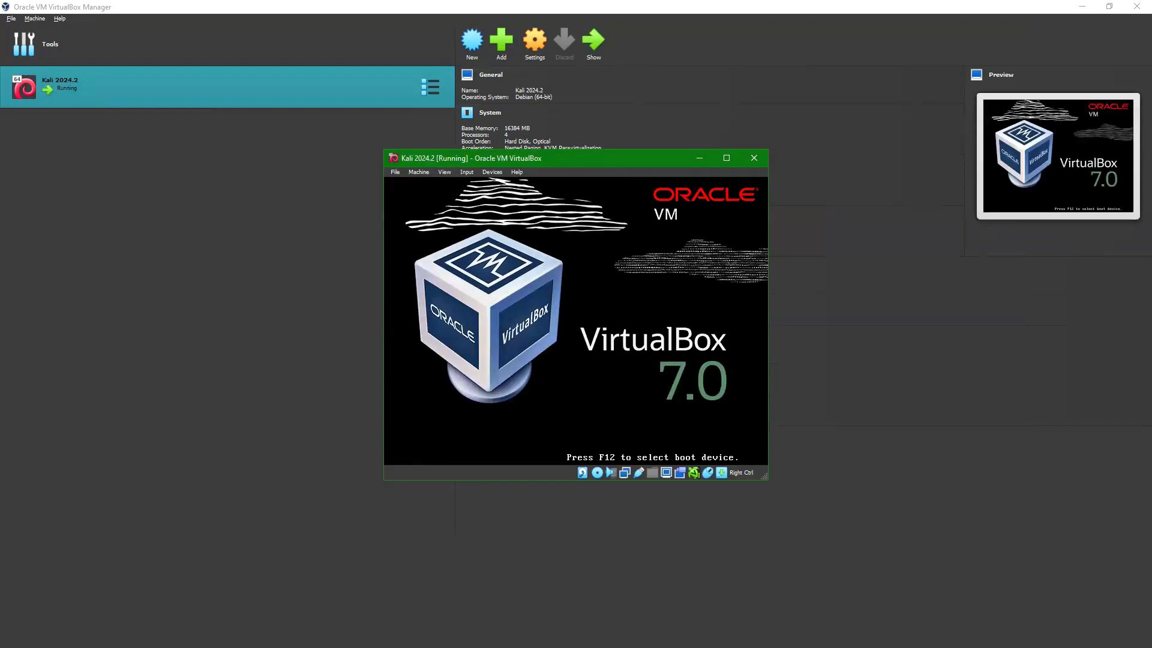
Step: Highlight Graphical install in the Kali boot menu and launch it
{"action": "key", "text": "Down"}
{"action": "key", "text": "Up"}
{"action": "key", "text": "Down"}
{"action": "key", "text": "Down"}
{"action": "key", "text": "Down"}
{"action": "key", "text": "Up"}
{"action": "key", "text": "Up"}
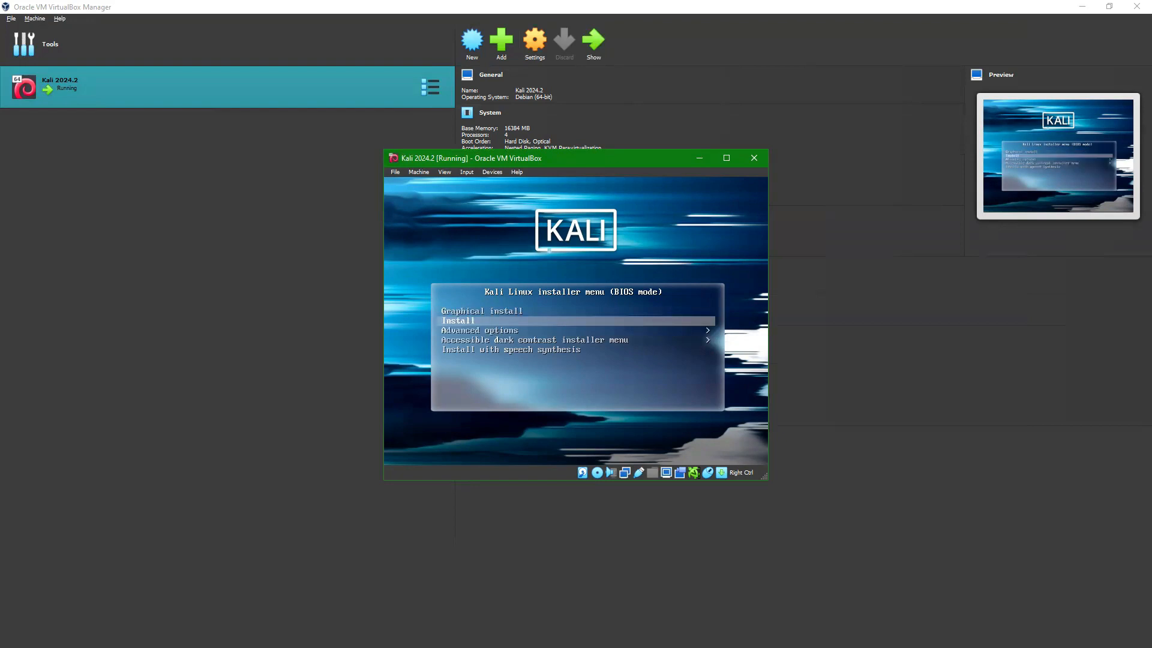
{"action": "key", "text": "Down"}
{"action": "key", "text": "Up"}
{"action": "key", "text": "Up"}
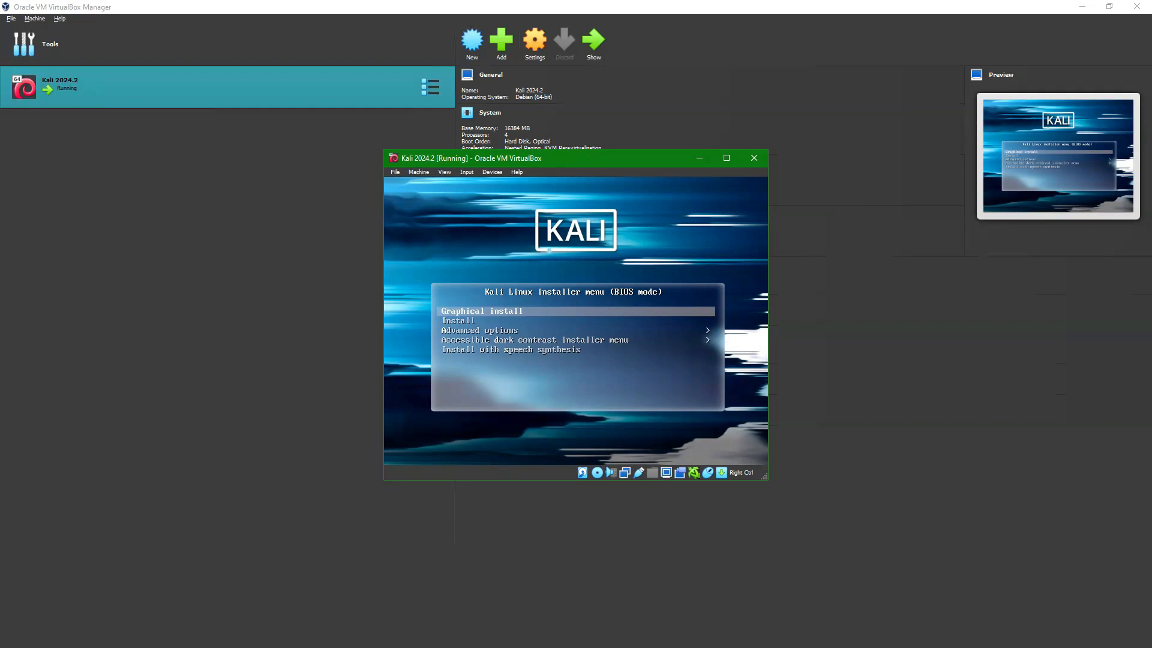
{"action": "key", "text": "Return"}
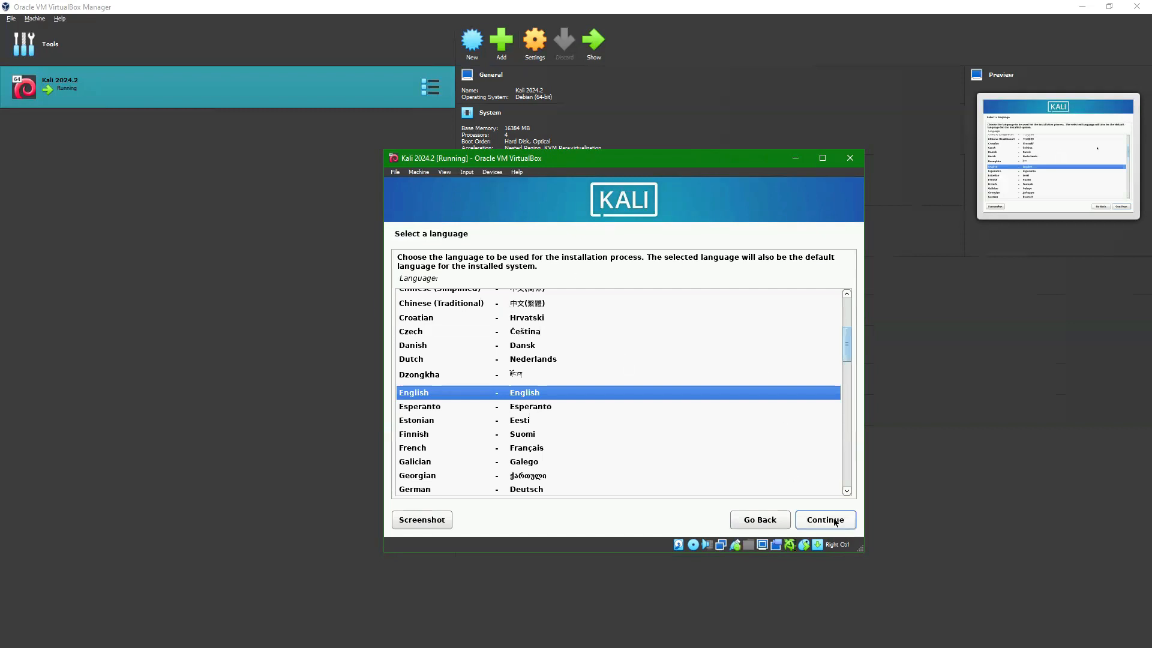
Step: Keep English as the language, pick India from the country list, and continue
{"action": "left_click", "coordinate": [809, 521]}
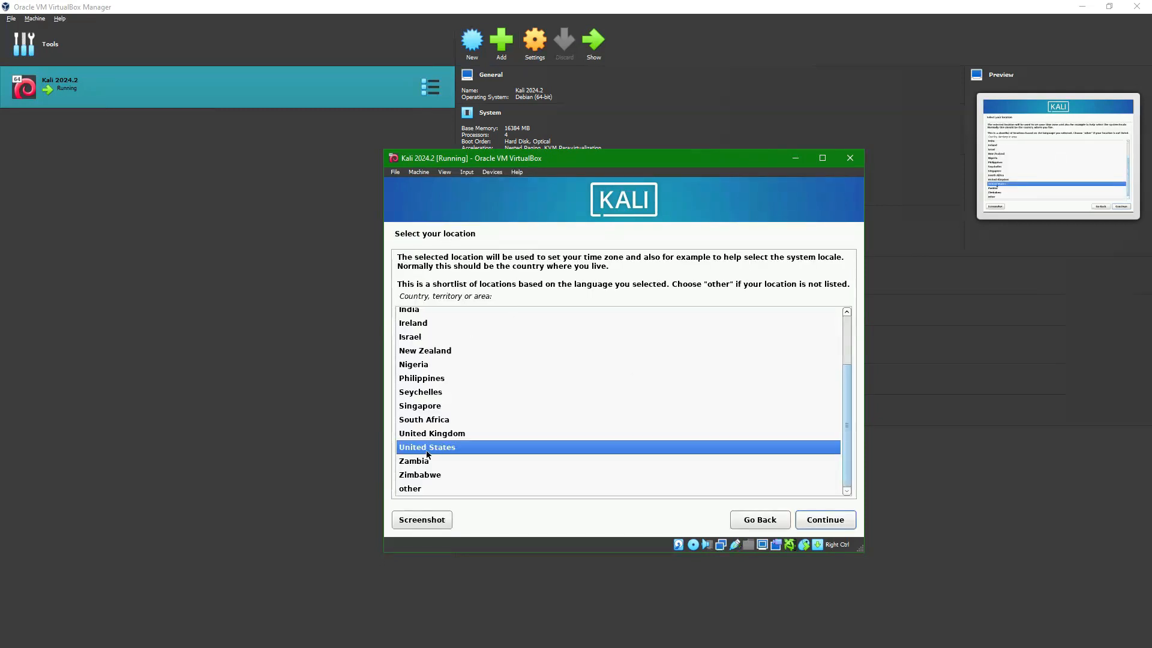
{"action": "scroll", "coordinate": [495, 384], "scroll_direction": "up", "scroll_amount": 1}
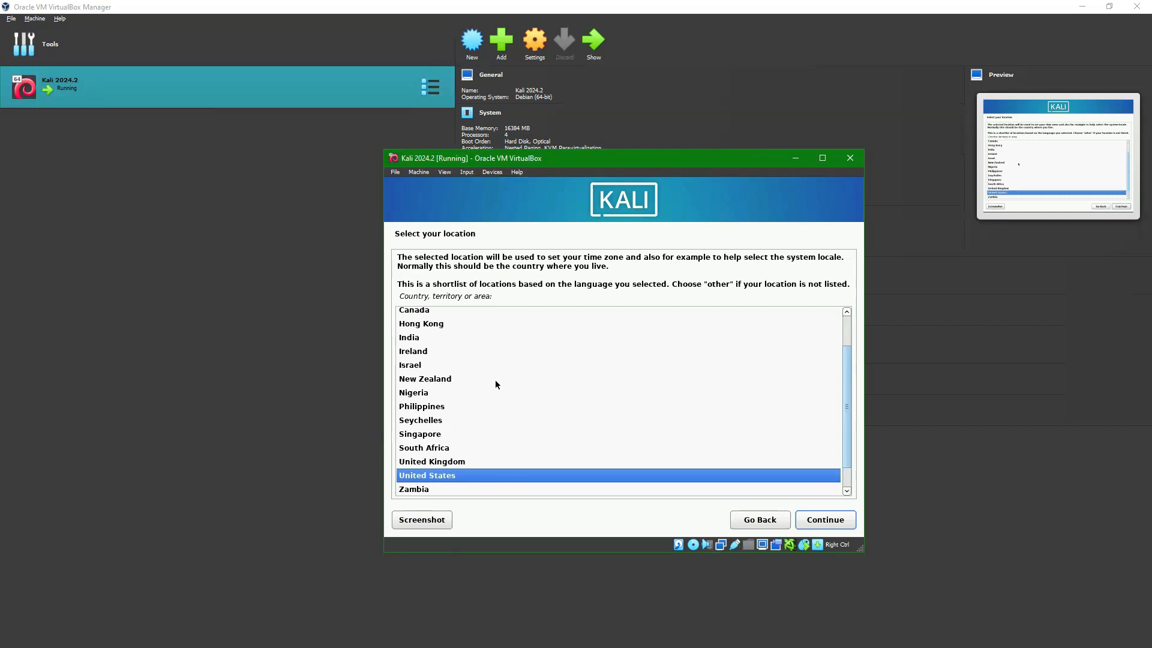
{"action": "left_click", "coordinate": [416, 339]}
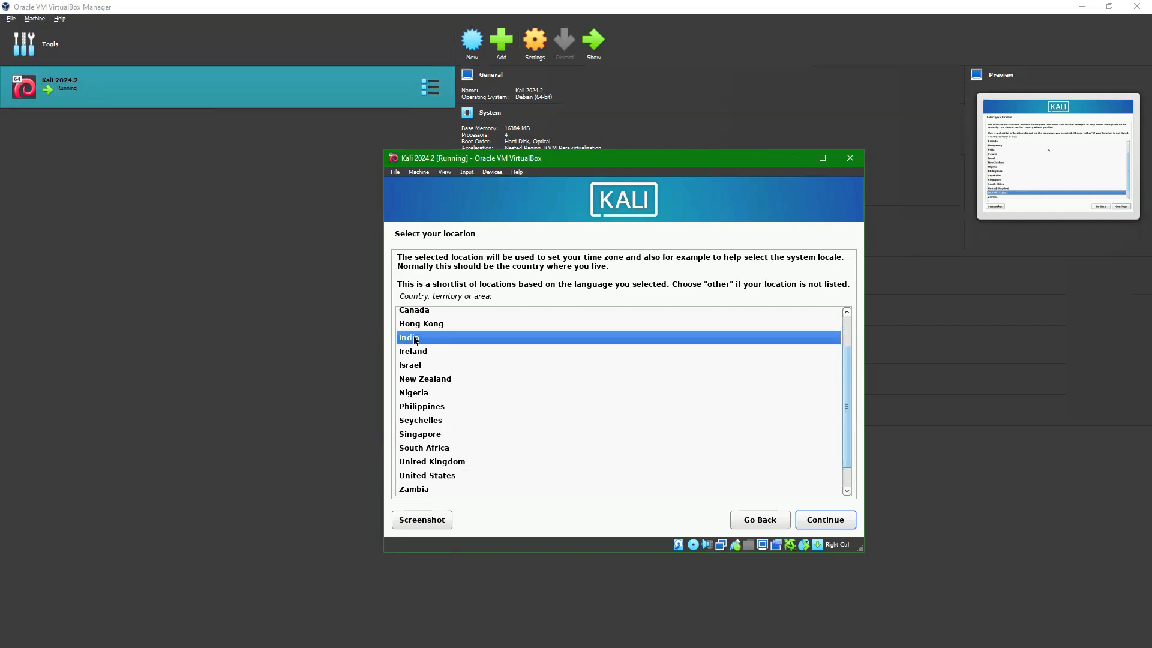
{"action": "left_click", "coordinate": [830, 520]}
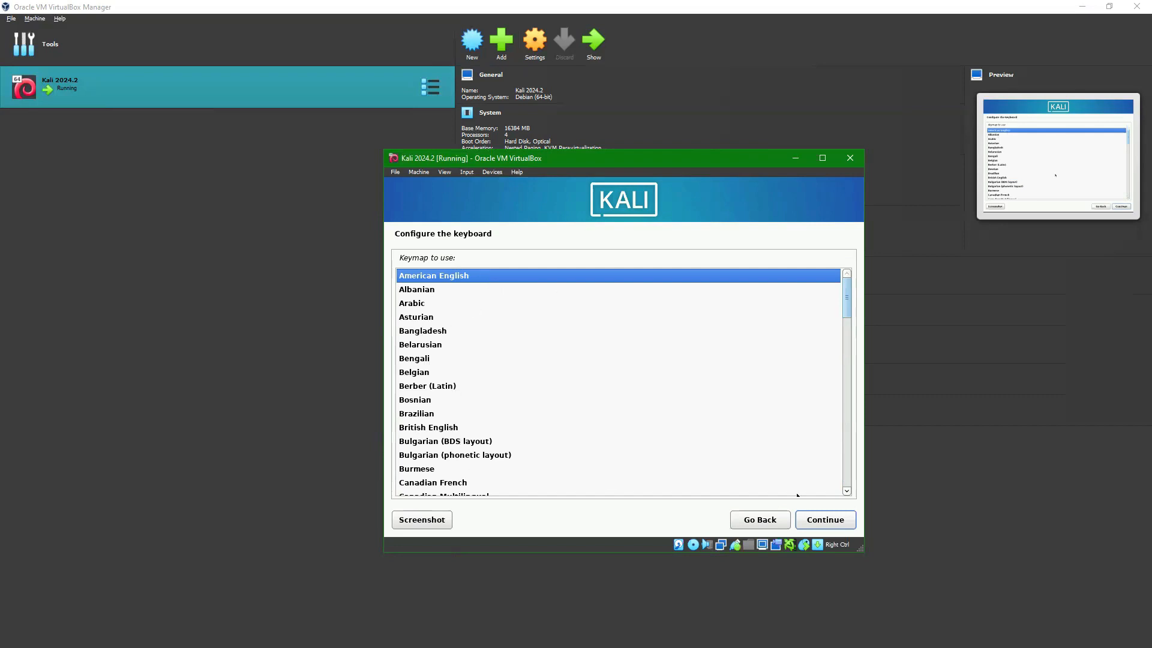
Step: Accept the American English keymap, wait out network autoconfiguration, and select the hostname field
{"action": "left_click", "coordinate": [827, 522]}
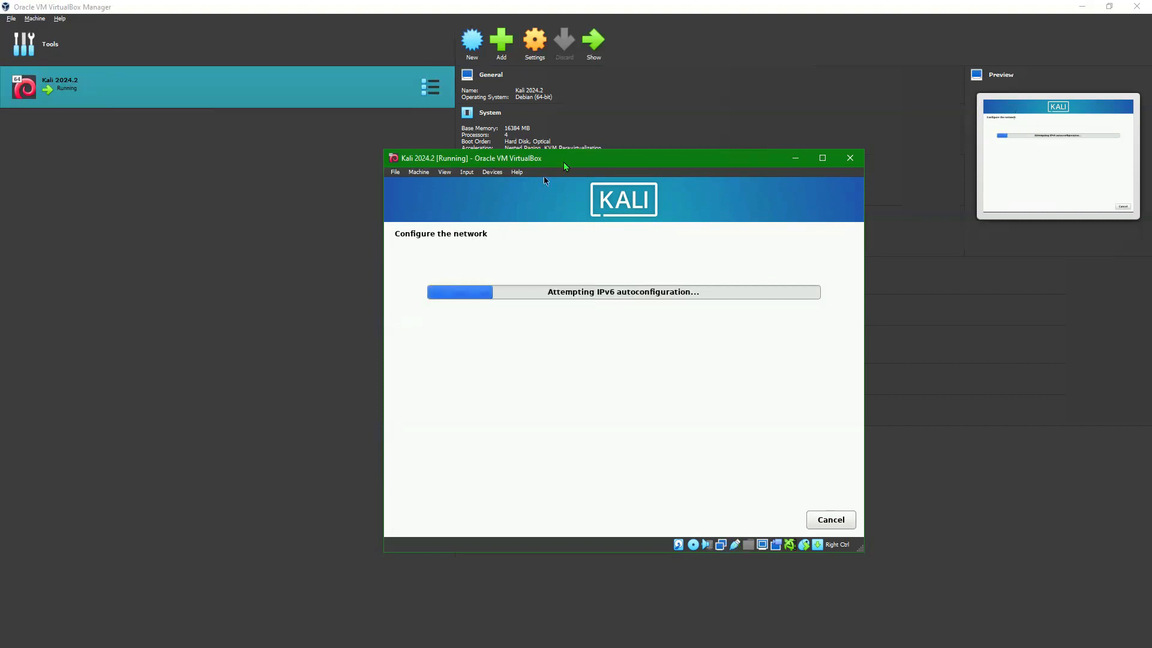
{"action": "left_click_drag", "start_coordinate": [564, 162], "coordinate": [558, 392]}
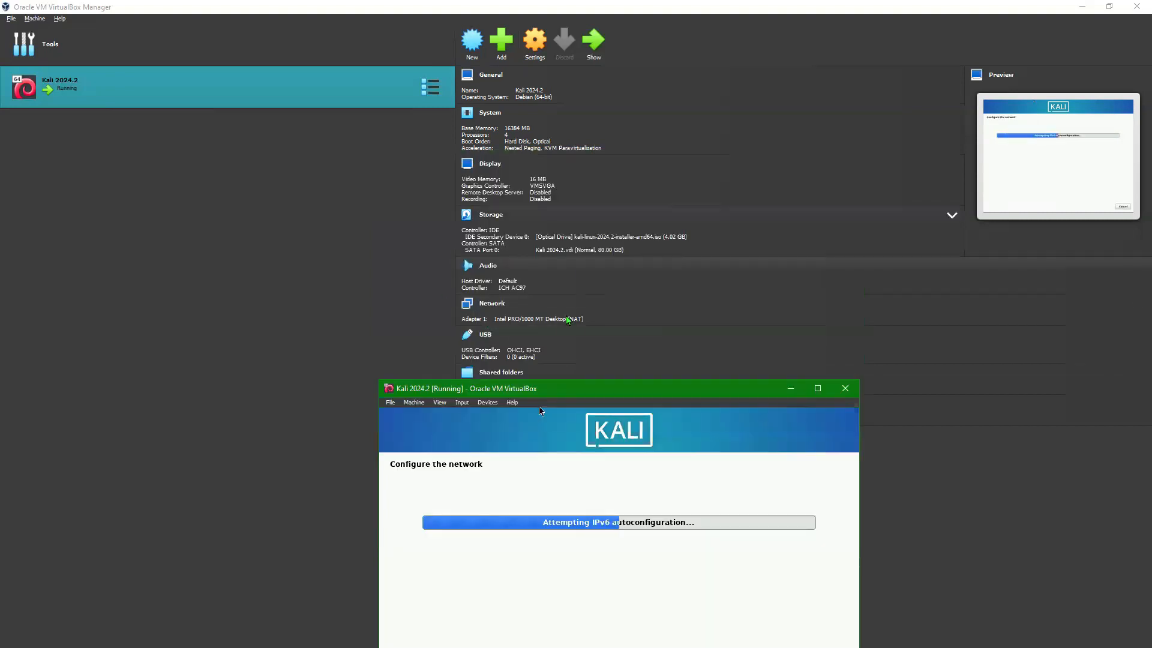
{"action": "left_click_drag", "start_coordinate": [571, 389], "coordinate": [585, 167]}
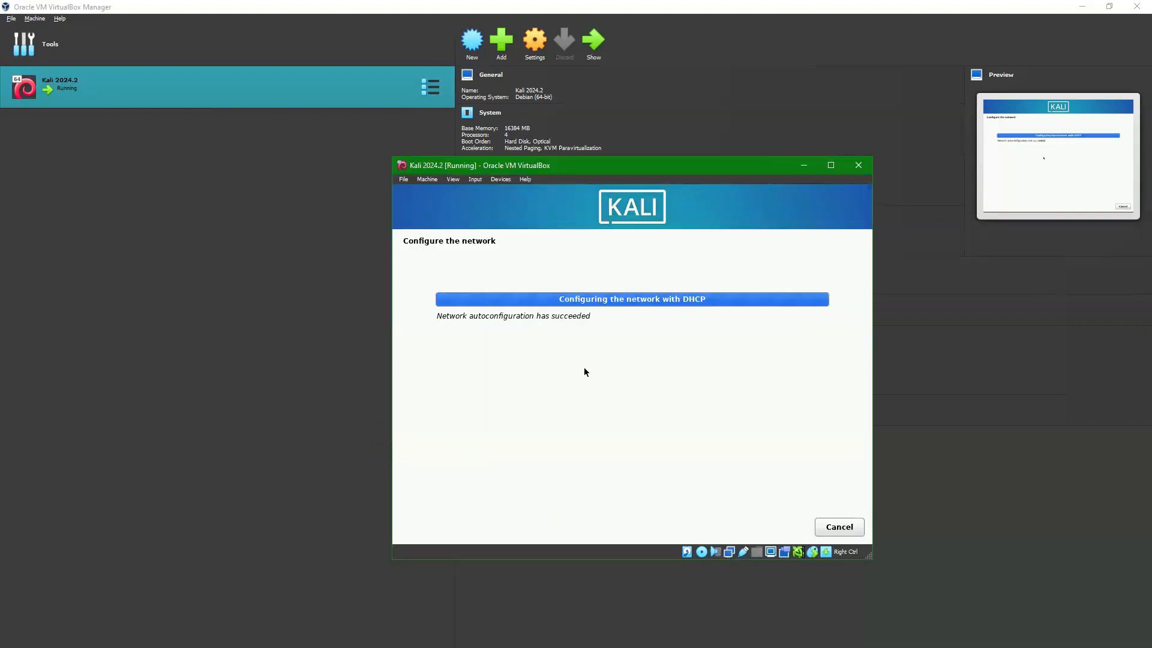
{"action": "left_click", "coordinate": [473, 328]}
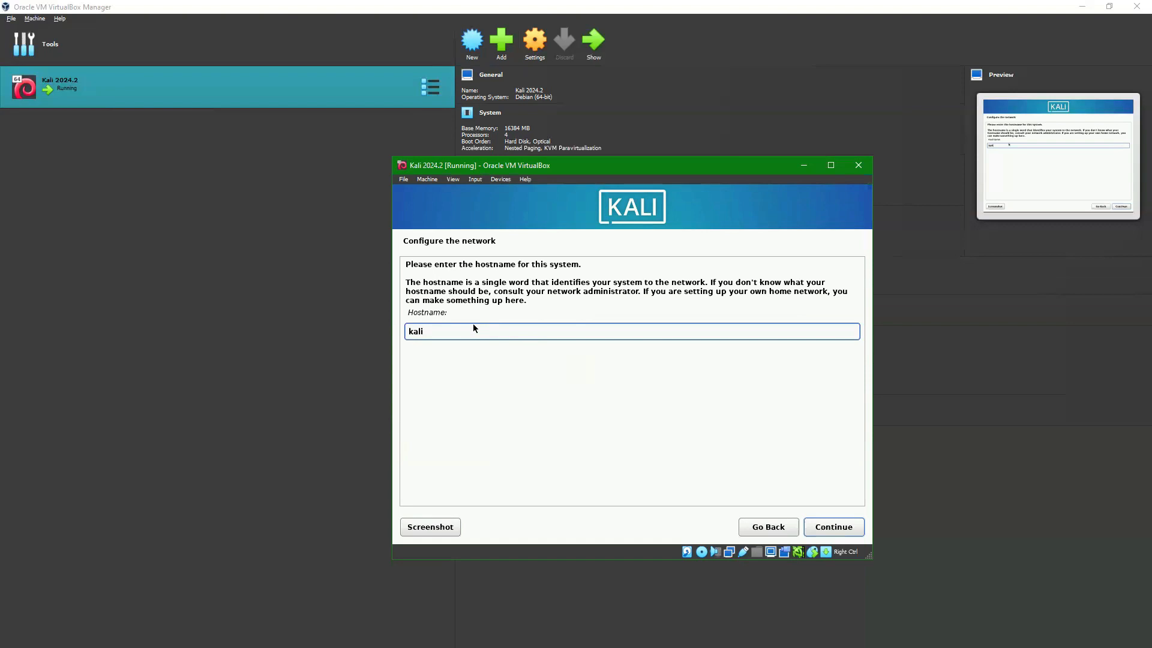
Step: Replace the default hostname 'kali' with 'HackerKali' and accept it
{"action": "key", "text": "BackSpace"}
{"action": "key", "text": "BackSpace"}
{"action": "key", "text": "BackSpace"}
{"action": "key", "text": "BackSpace"}
{"action": "type", "text": "Hacke"}
{"action": "left_click", "coordinate": [832, 529]}
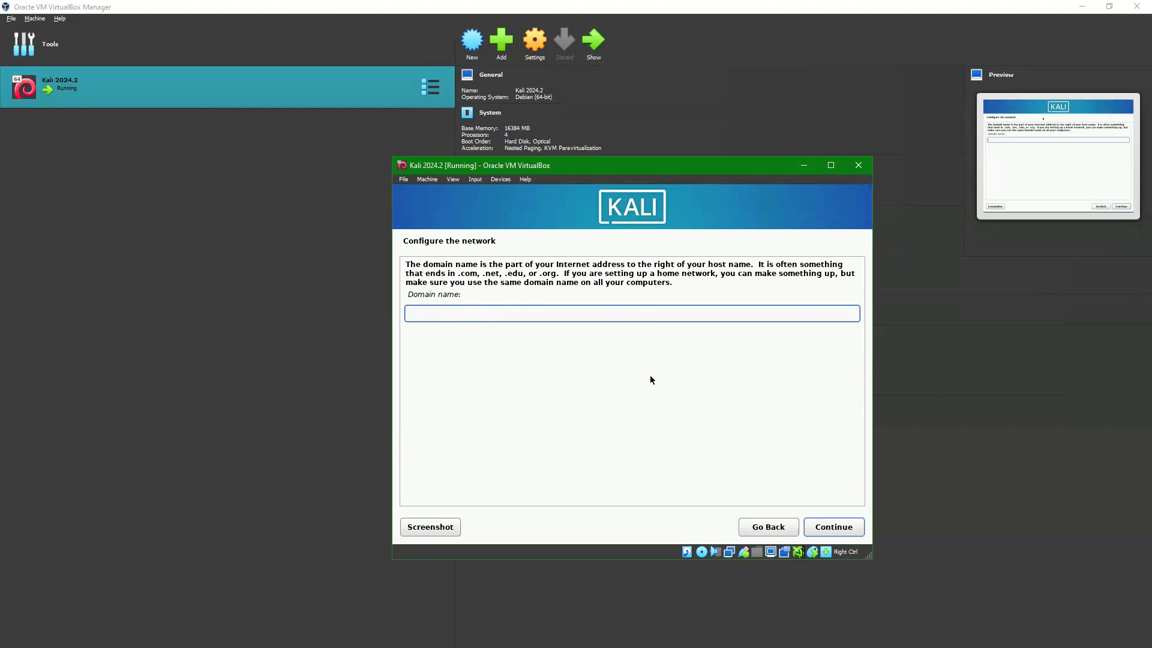
Step: Leave the domain name blank and enter the new user's full name
{"action": "left_click", "coordinate": [837, 529]}
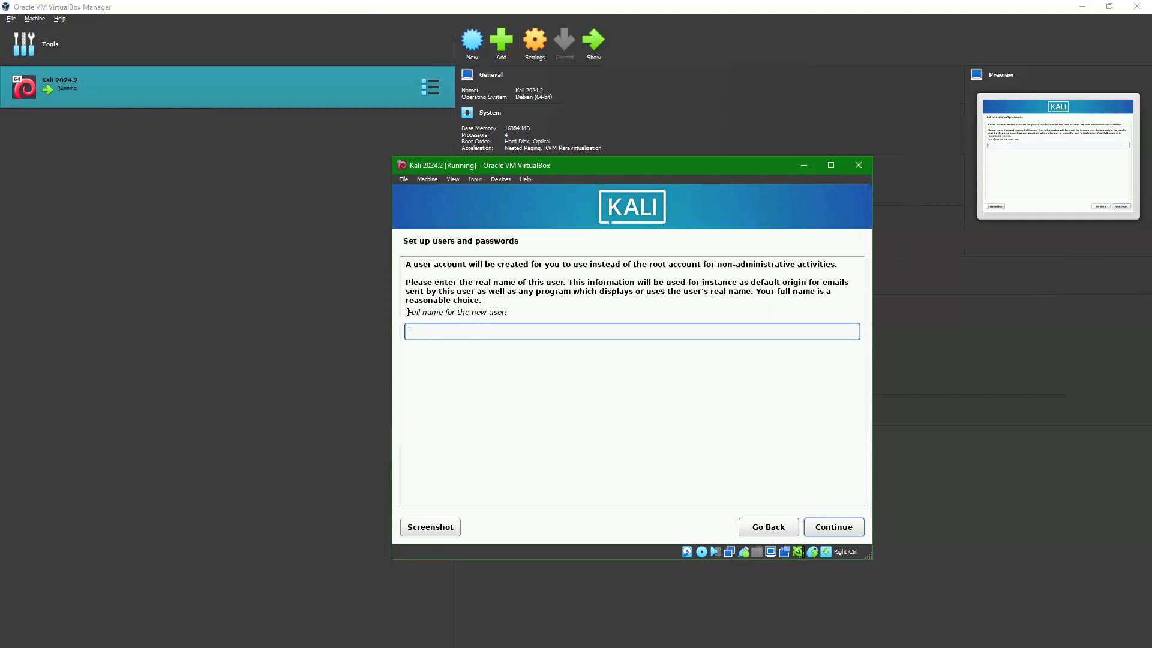
{"action": "left_click_drag", "start_coordinate": [407, 312], "coordinate": [458, 313]}
{"action": "type", "text": "N G"}
{"action": "left_click", "coordinate": [820, 529]}
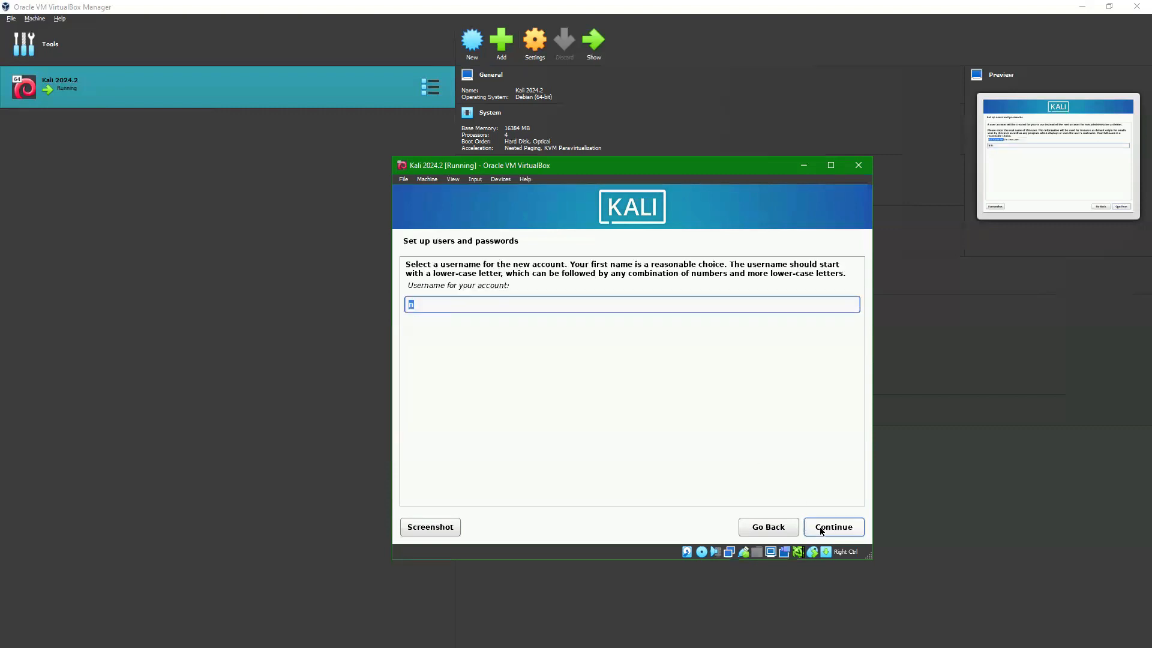
Step: Complete the suggested username by appending the remaining characters and accept it
{"action": "left_click", "coordinate": [440, 309]}
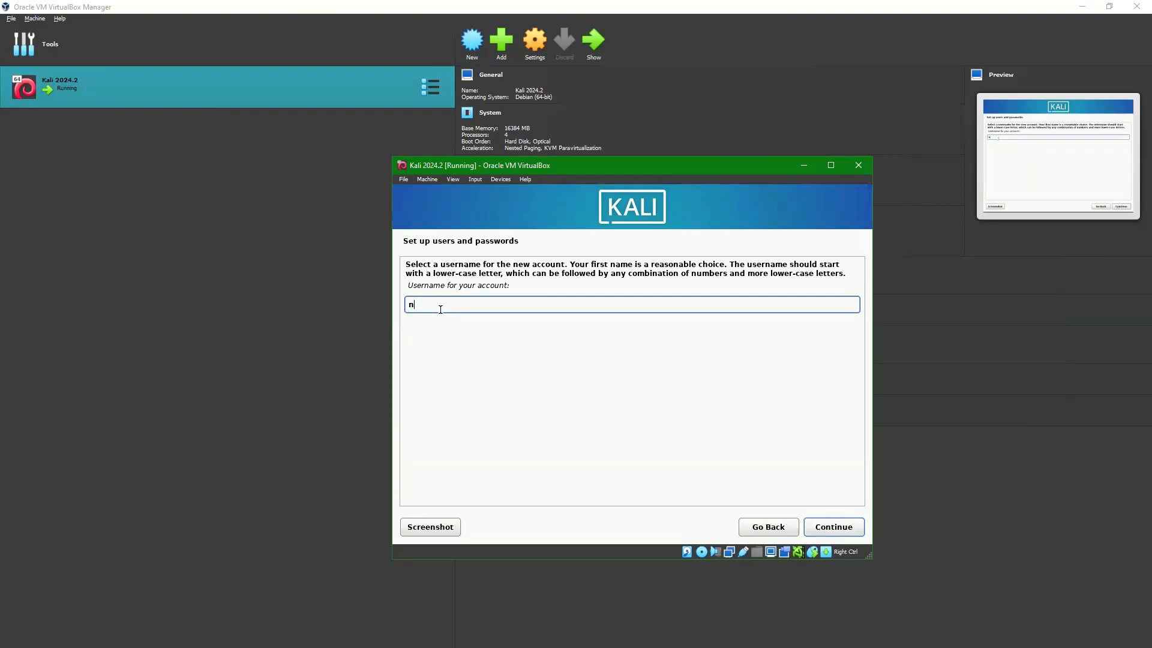
{"action": "type", "text": "g001"}
{"action": "left_click", "coordinate": [833, 530]}
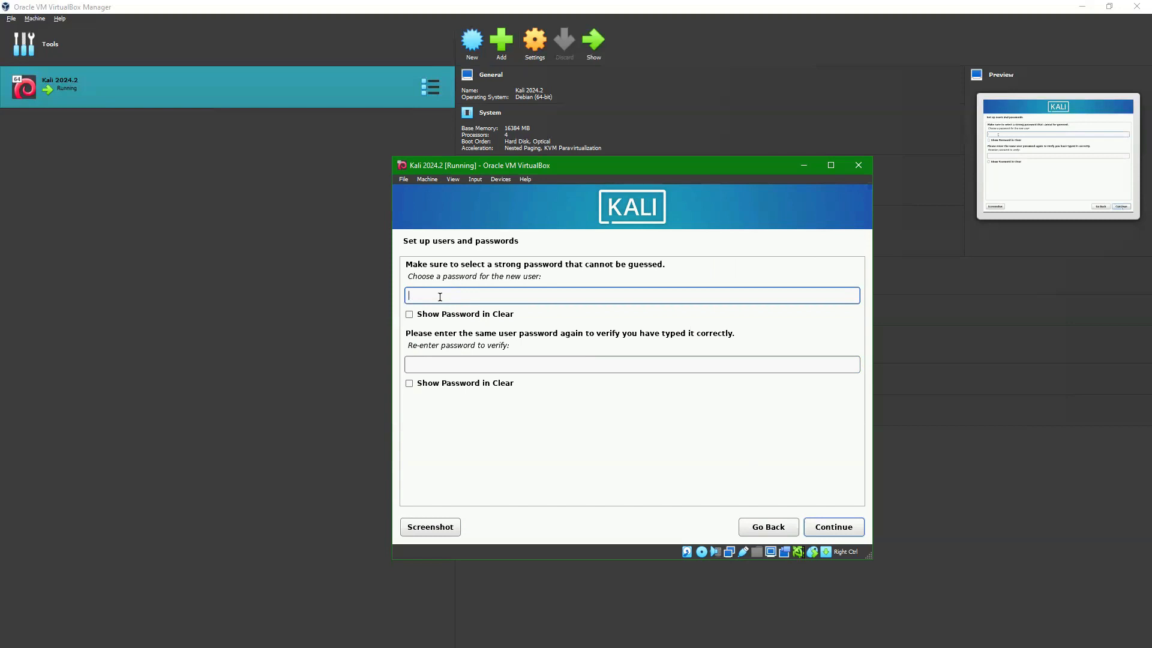
Step: Enter the new user's password in both fields and accept it
{"action": "type", "text": "●●●●●●●●"}
{"action": "type", "text": "********"}
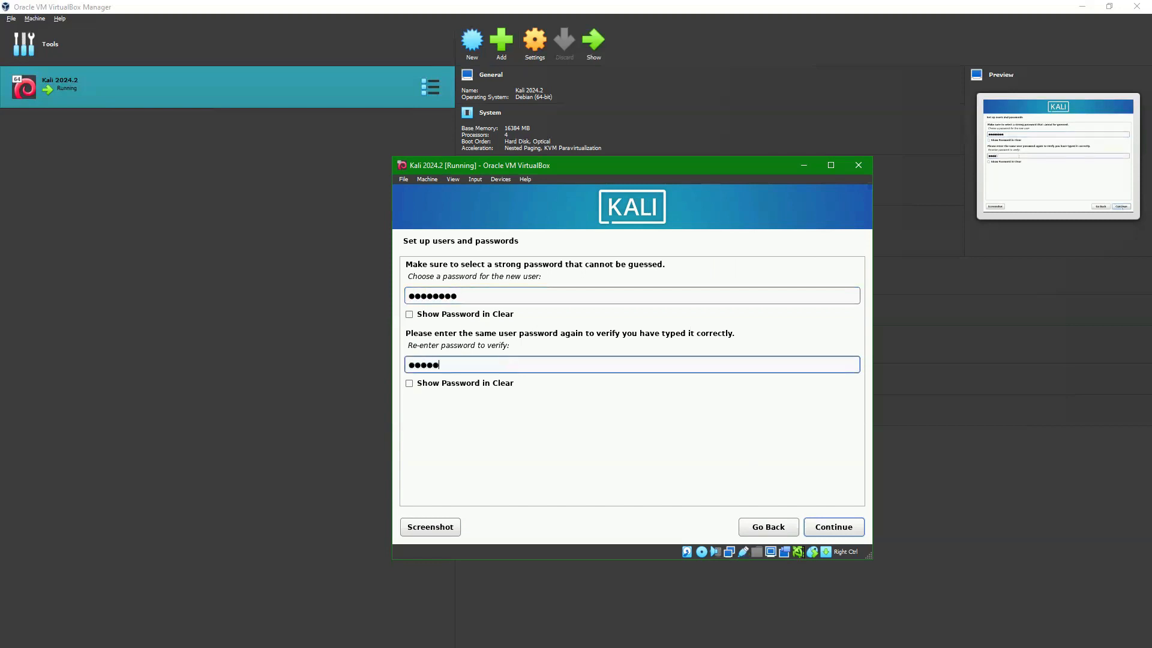
{"action": "left_click", "coordinate": [831, 526]}
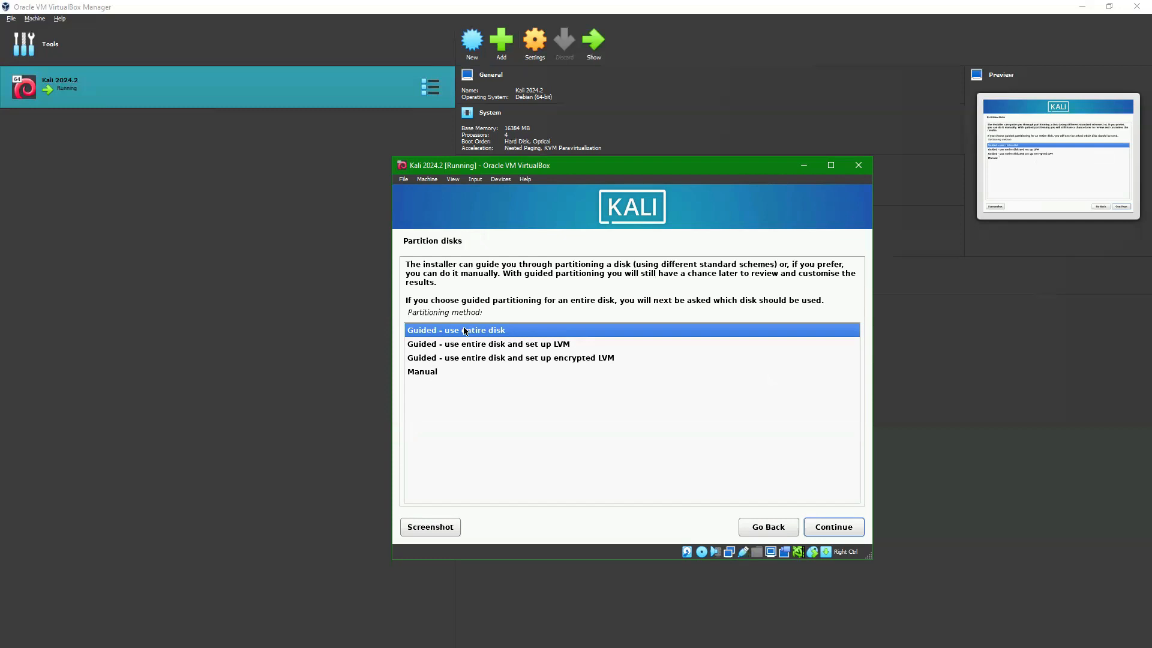
Step: Compare Manual, LVM and encrypted LVM methods, then settle on 'Guided - use entire disk'
{"action": "left_click", "coordinate": [434, 374]}
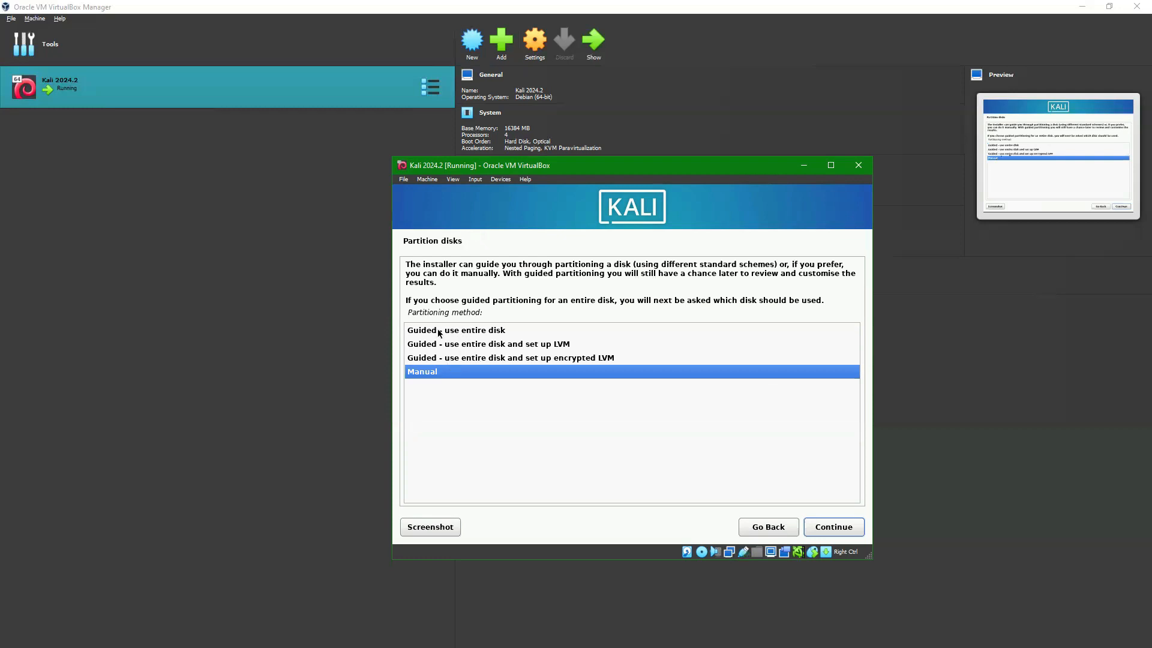
{"action": "left_click", "coordinate": [493, 333]}
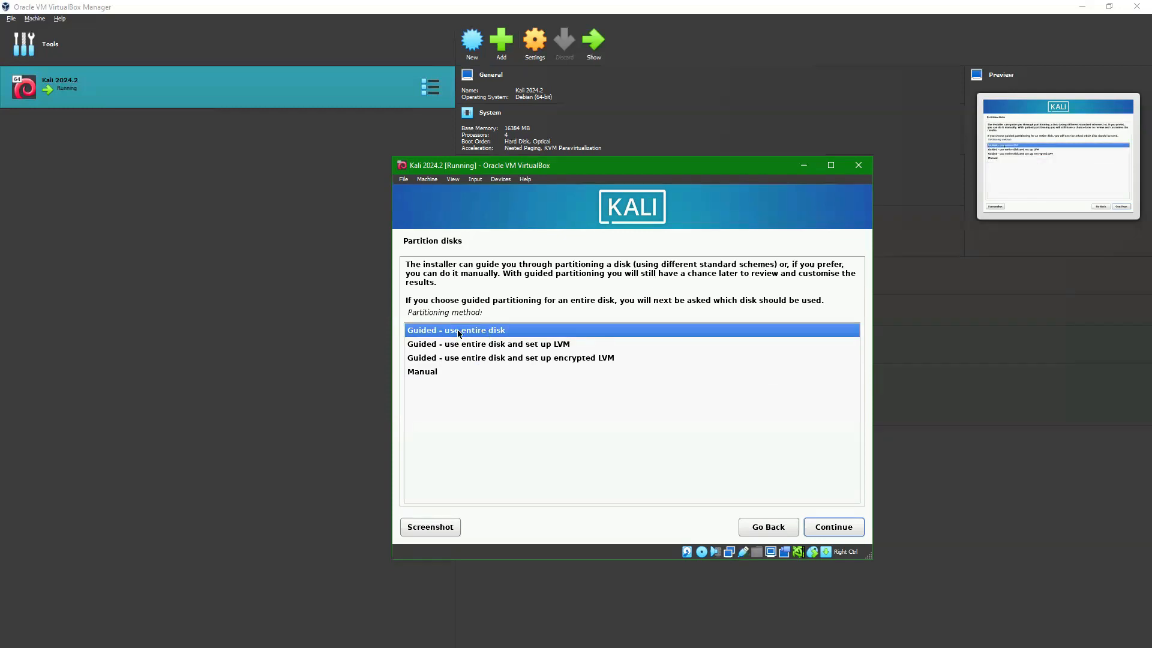
{"action": "left_click", "coordinate": [550, 346]}
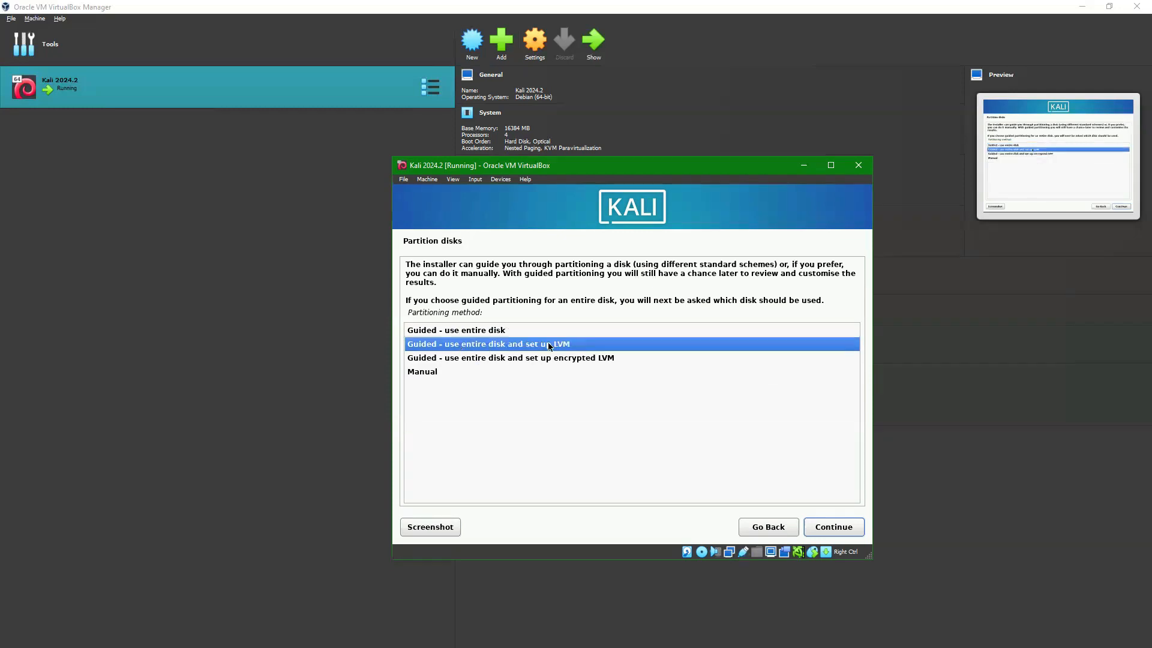
{"action": "left_click", "coordinate": [574, 359]}
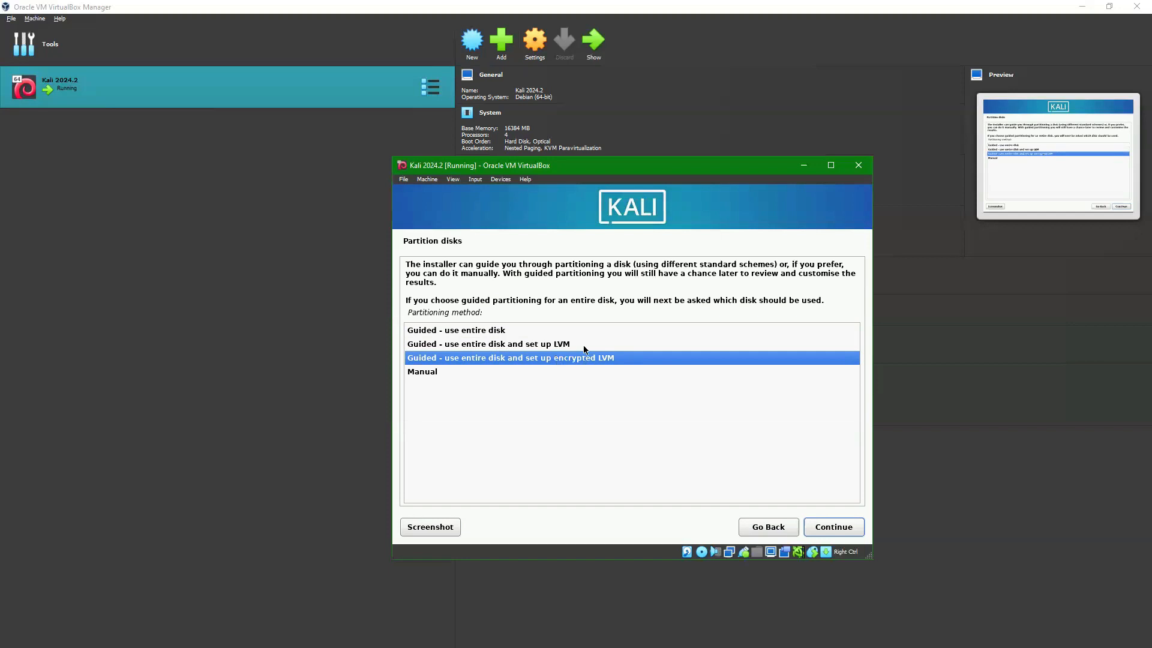
{"action": "left_click", "coordinate": [550, 348]}
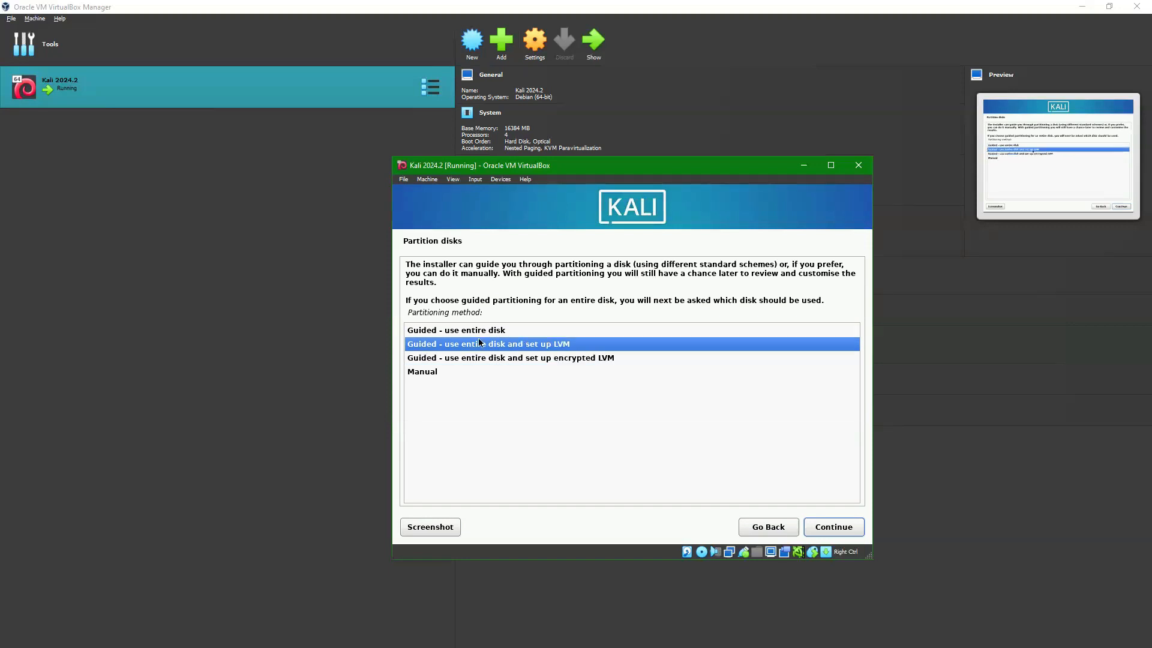
{"action": "left_click", "coordinate": [565, 359]}
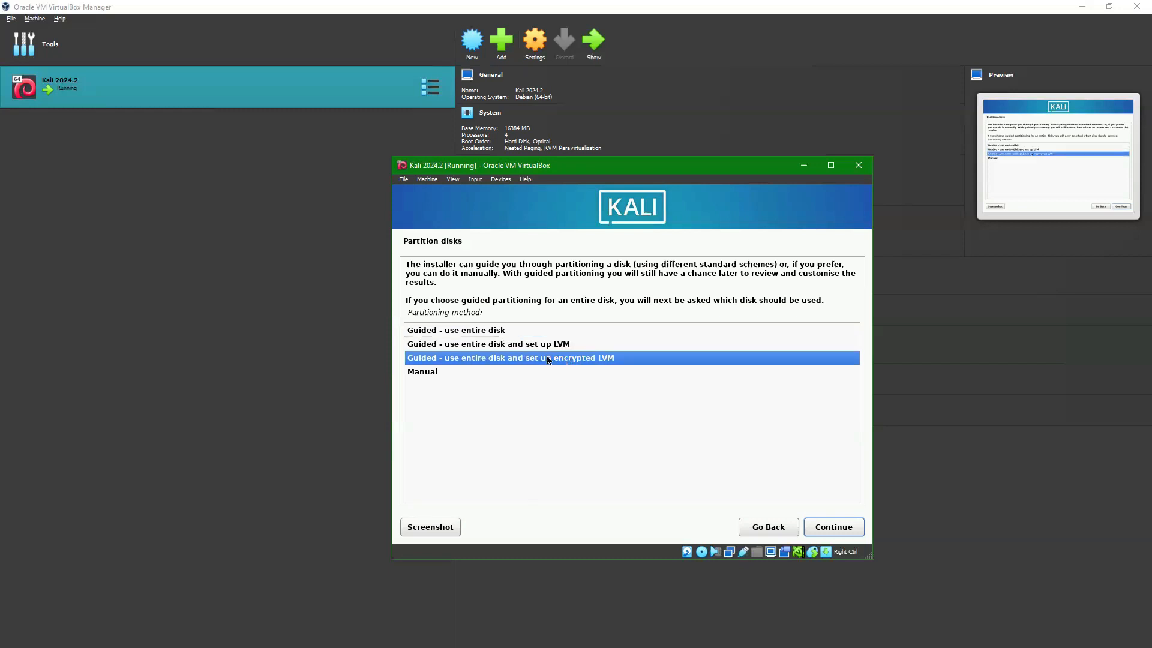
{"action": "left_click", "coordinate": [451, 335]}
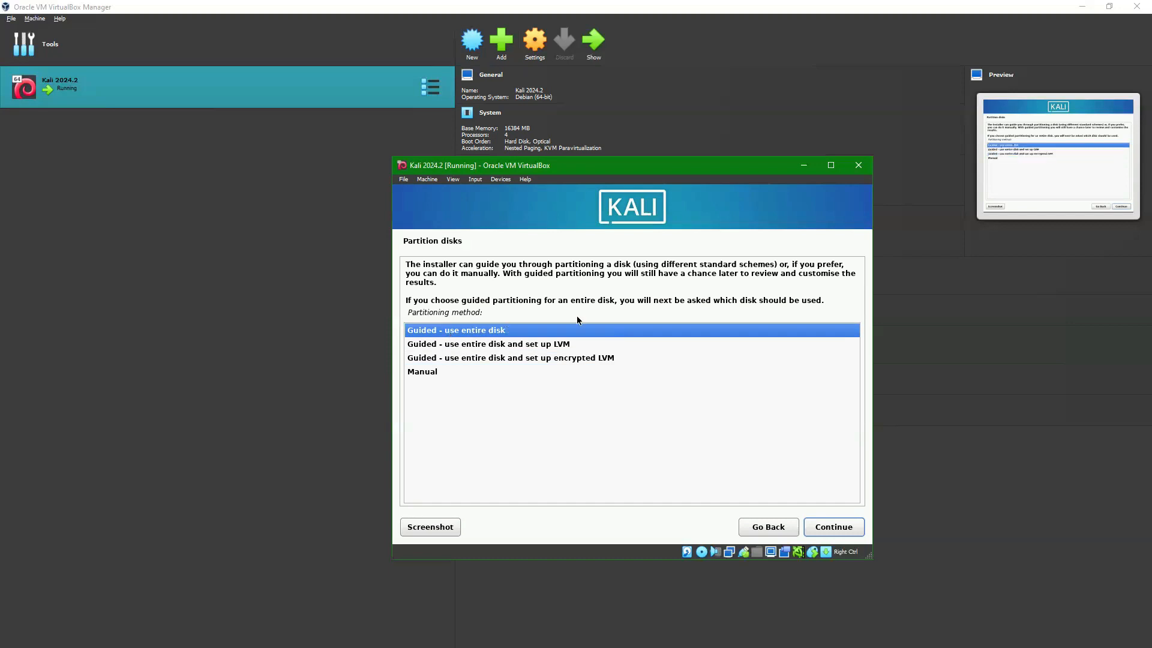
{"action": "left_click", "coordinate": [834, 531]}
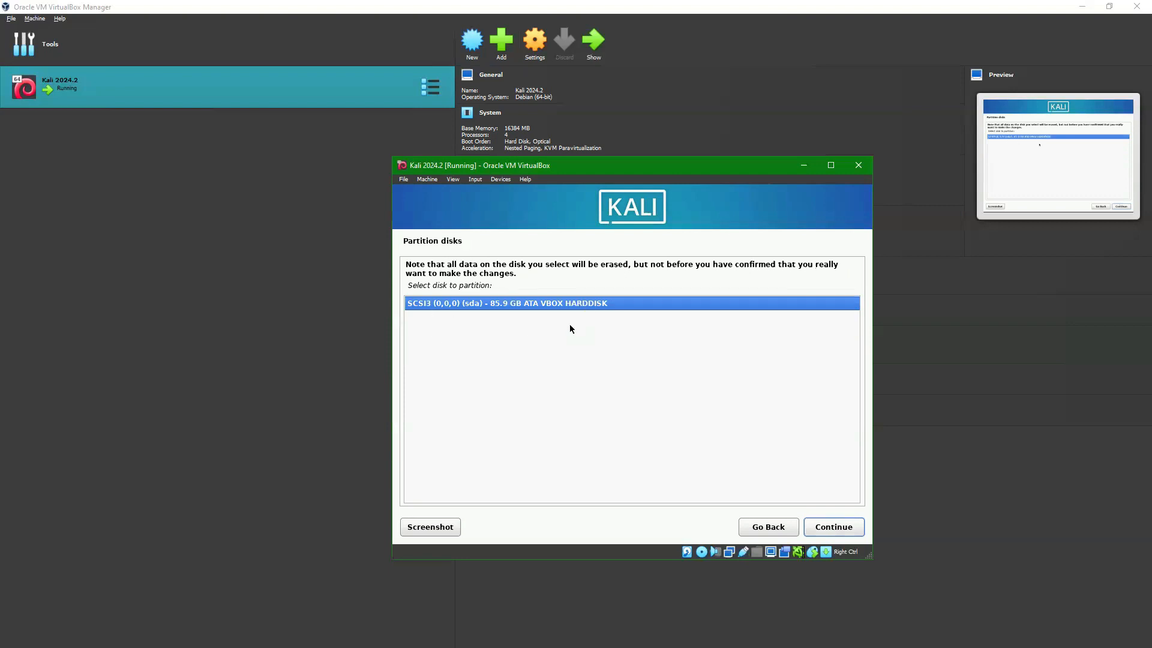
Step: Pick the 85.9 GB disk and, after comparing /home schemes, choose 'All files in one partition'
{"action": "left_click", "coordinate": [828, 530]}
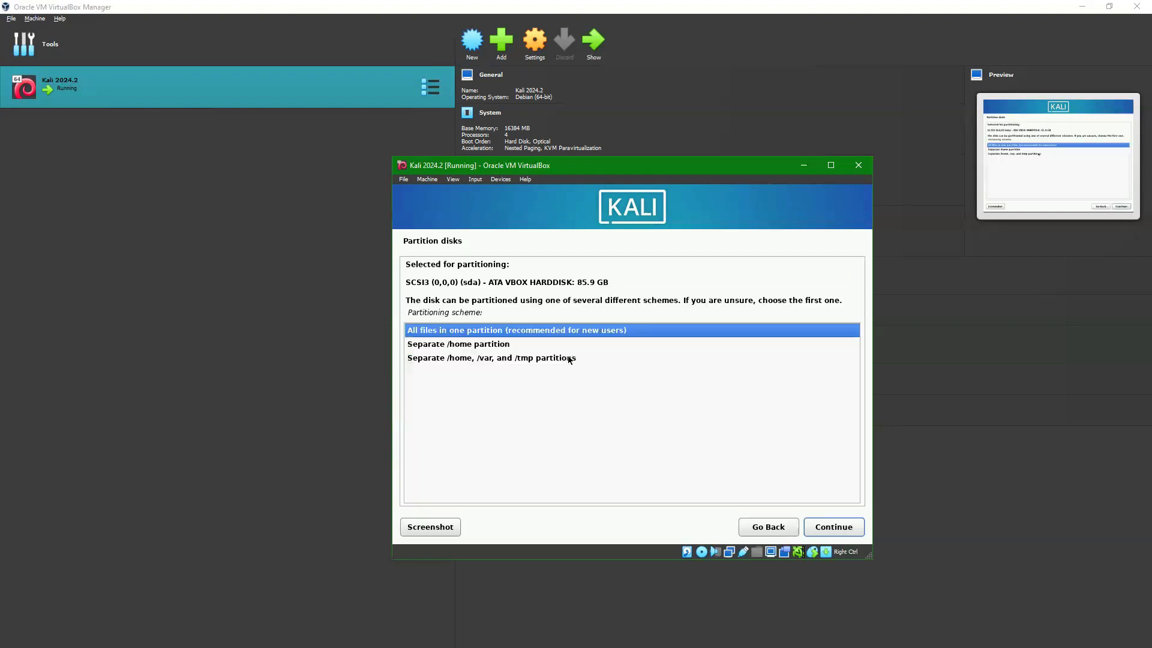
{"action": "left_click", "coordinate": [476, 347]}
{"action": "left_click", "coordinate": [470, 355]}
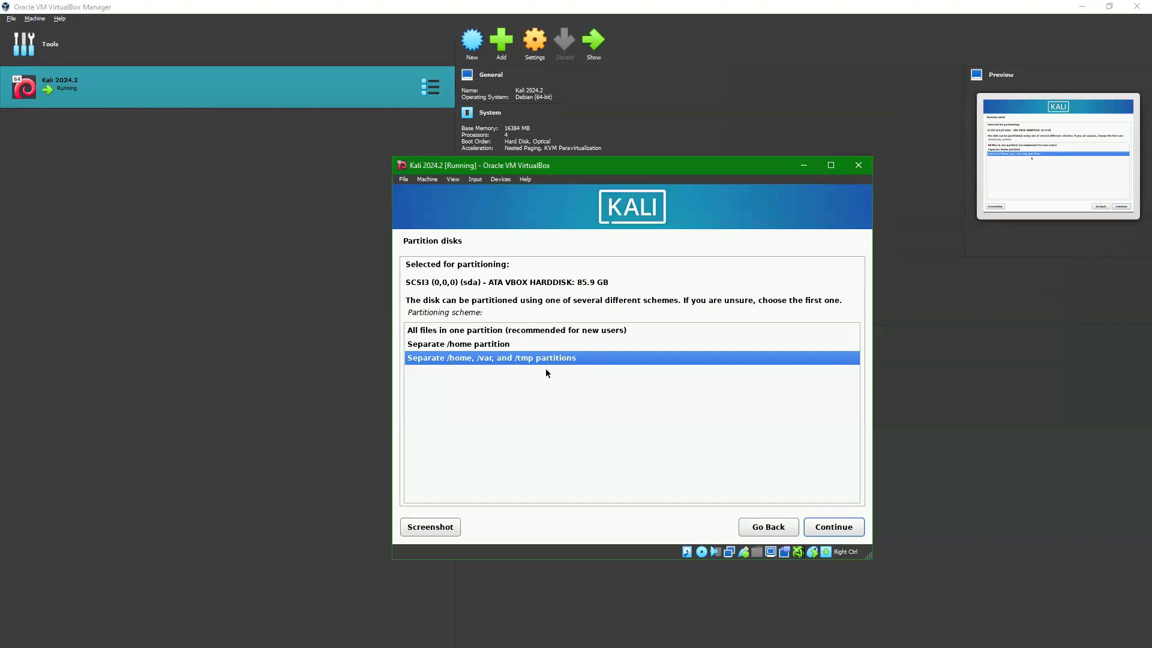
{"action": "left_click", "coordinate": [461, 346]}
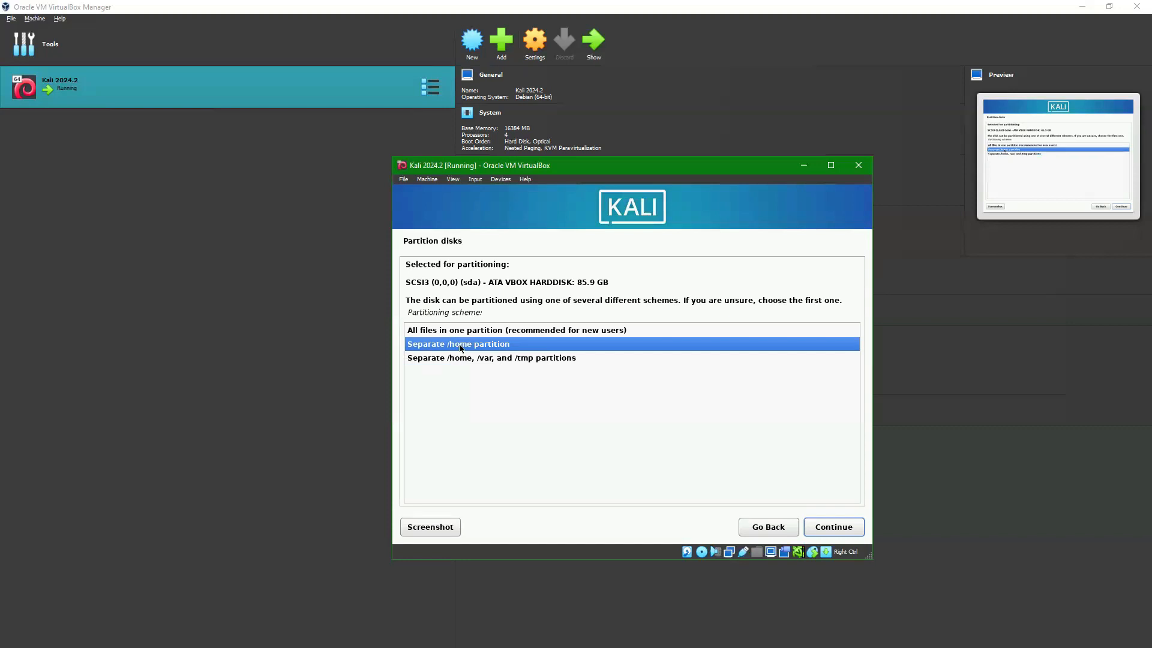
{"action": "left_click", "coordinate": [491, 358]}
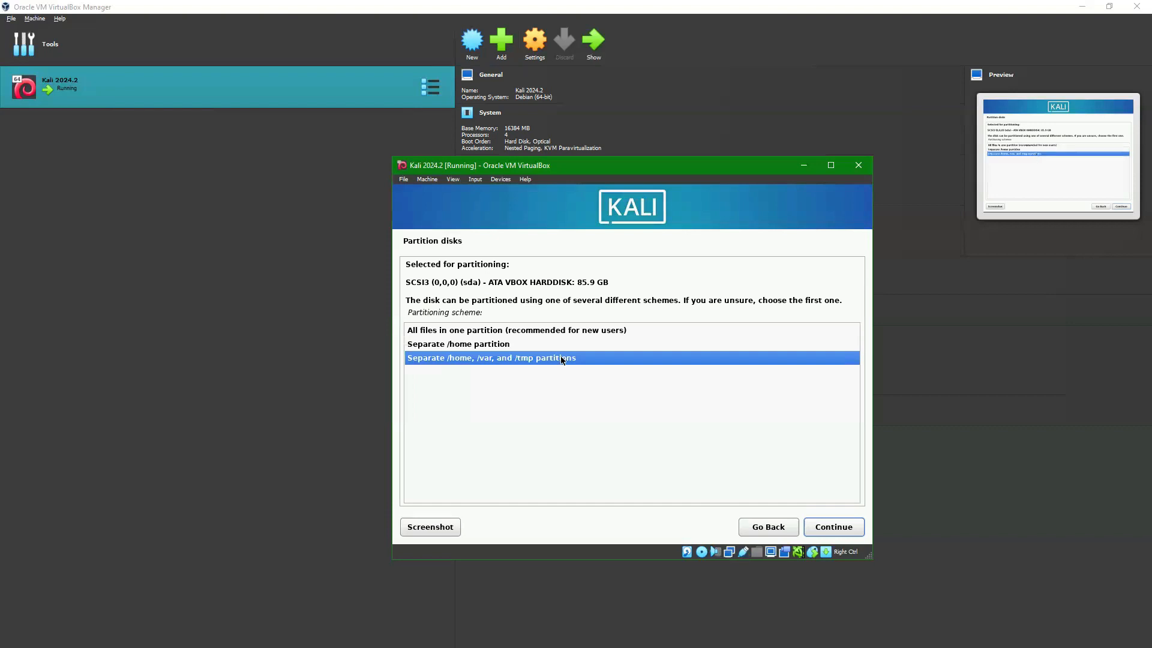
{"action": "left_click", "coordinate": [497, 345]}
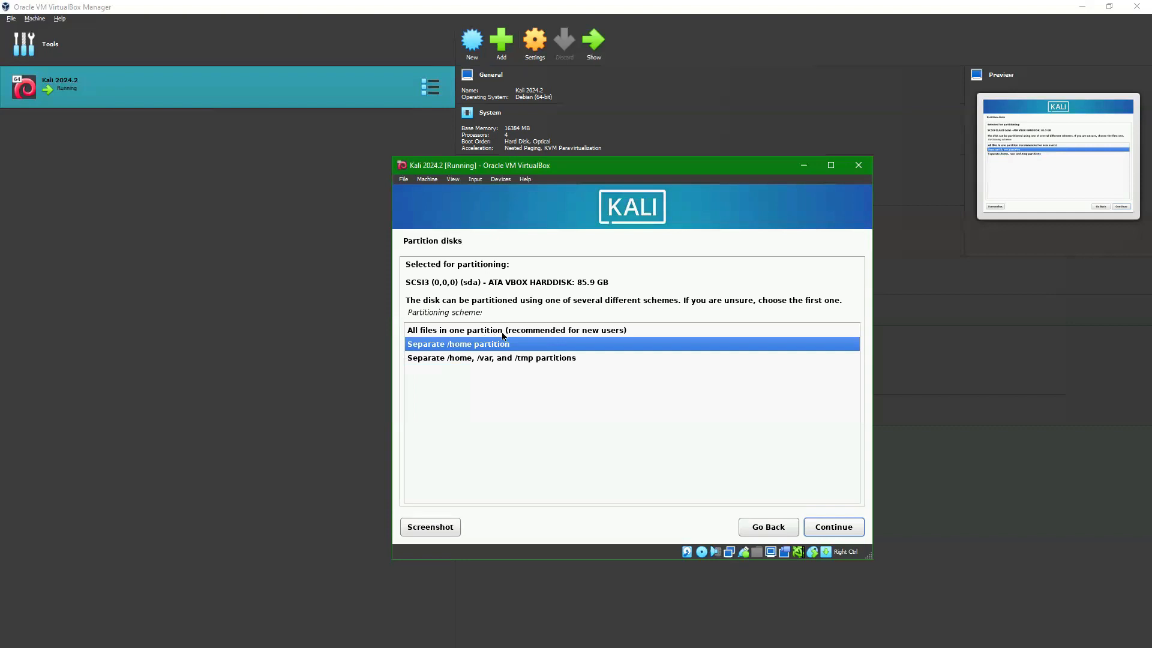
{"action": "left_click", "coordinate": [502, 331]}
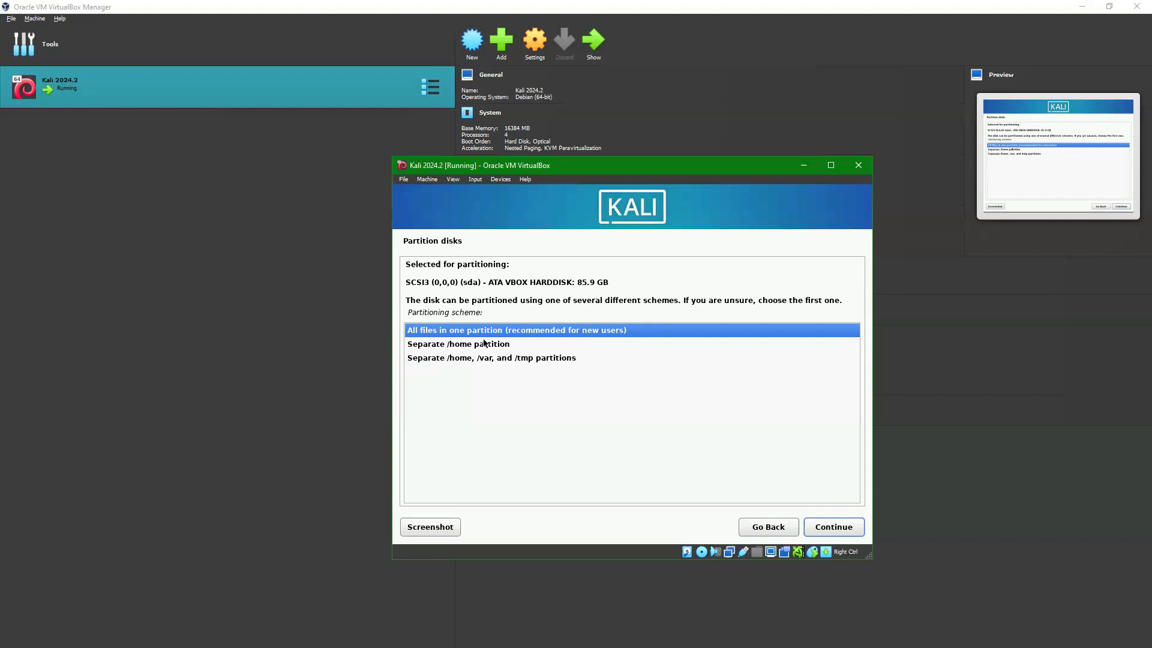
{"action": "left_click", "coordinate": [833, 526]}
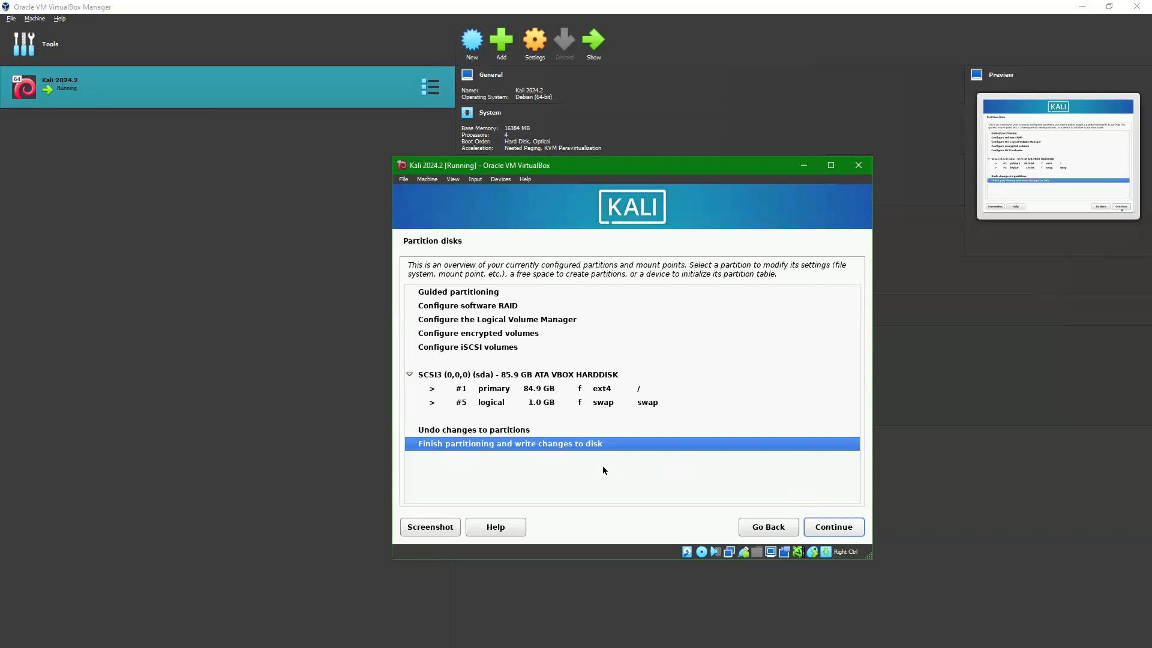
Step: Review the ext4 root and swap formatting changes and confirm writing them to disk
{"action": "left_click", "coordinate": [833, 527]}
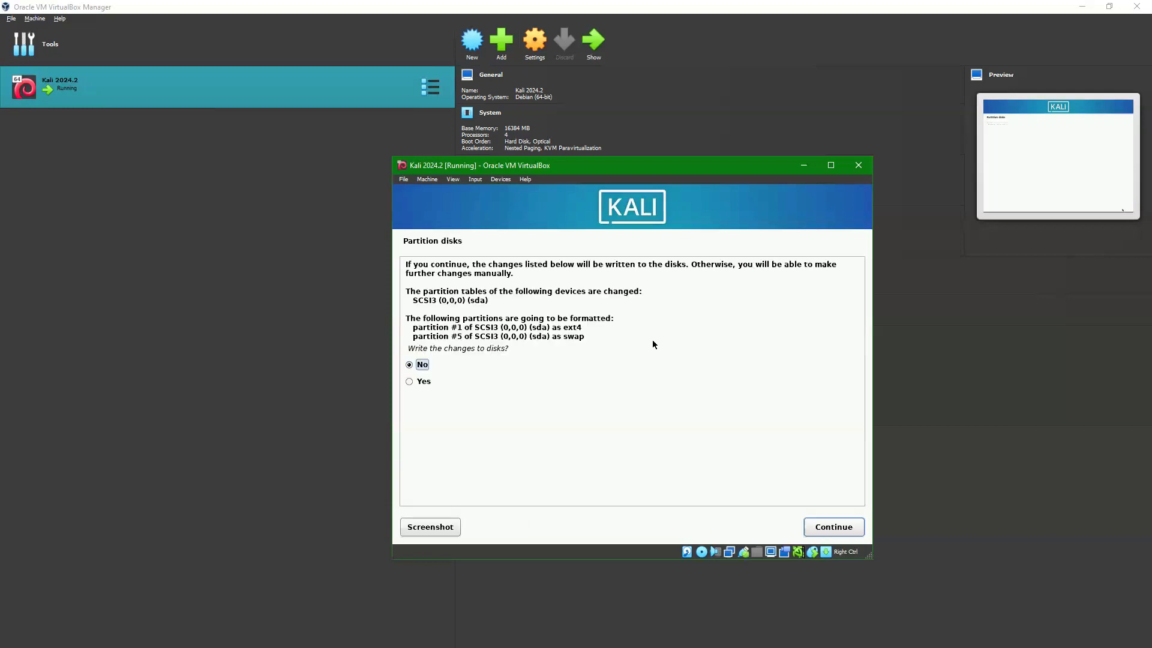
{"action": "left_click_drag", "start_coordinate": [427, 327], "coordinate": [599, 352]}
{"action": "left_click", "coordinate": [553, 379]}
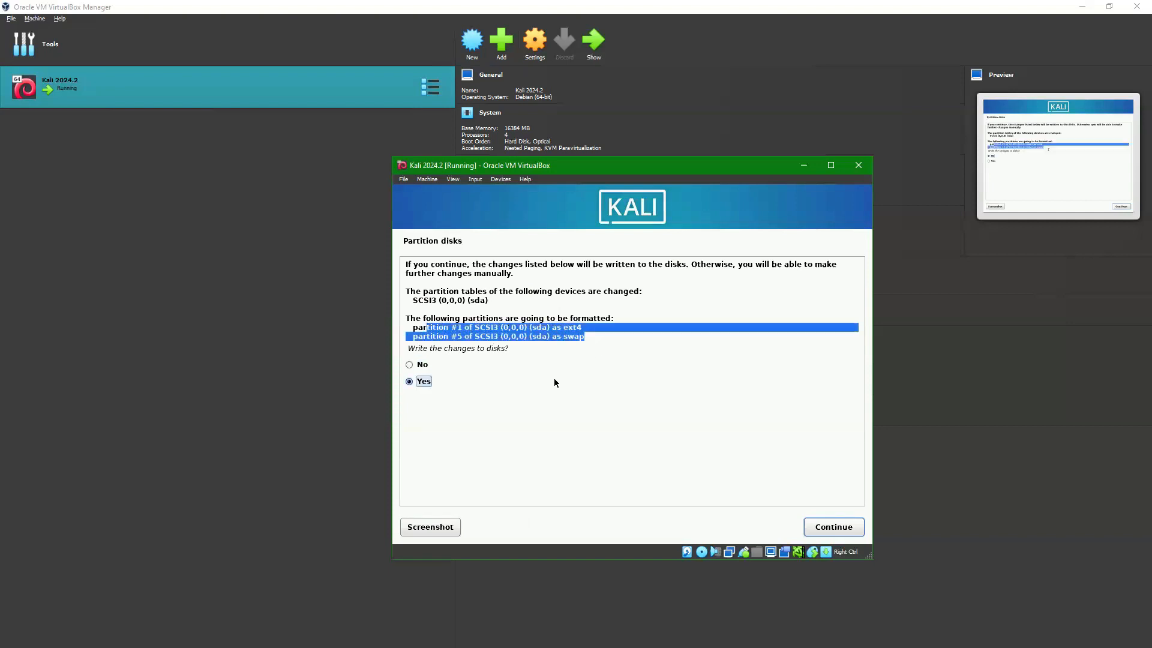
{"action": "left_click", "coordinate": [558, 339]}
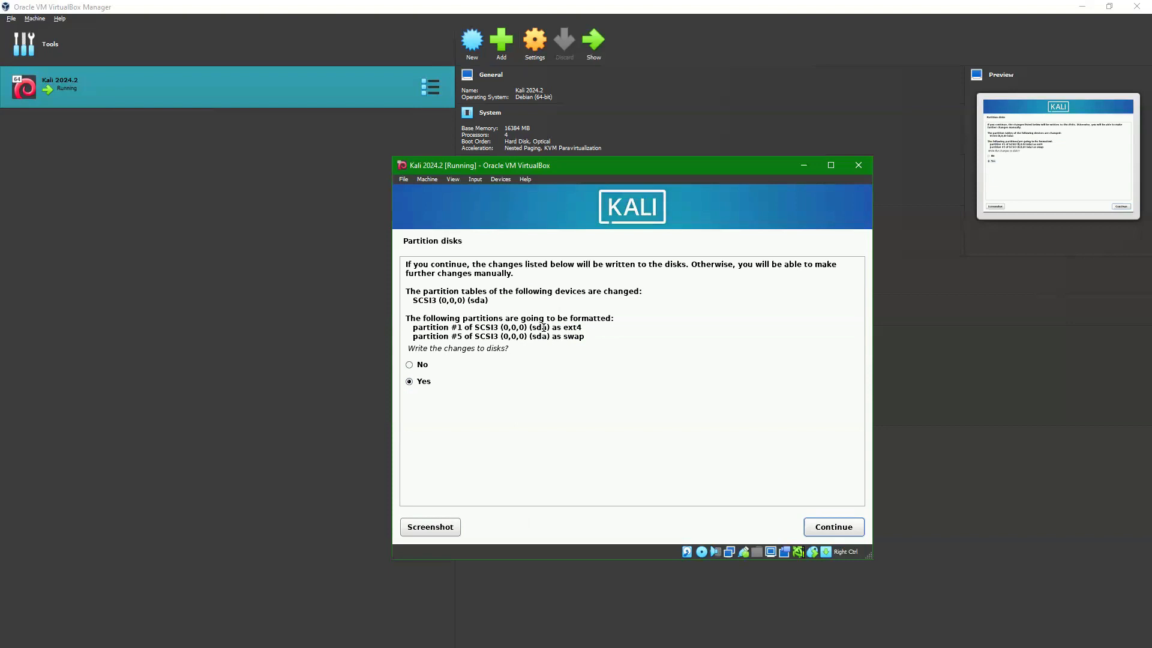
{"action": "left_click_drag", "start_coordinate": [536, 327], "coordinate": [602, 327]}
{"action": "left_click_drag", "start_coordinate": [552, 336], "coordinate": [593, 338]}
{"action": "left_click_drag", "start_coordinate": [547, 336], "coordinate": [603, 334]}
{"action": "left_click_drag", "start_coordinate": [439, 336], "coordinate": [585, 338]}
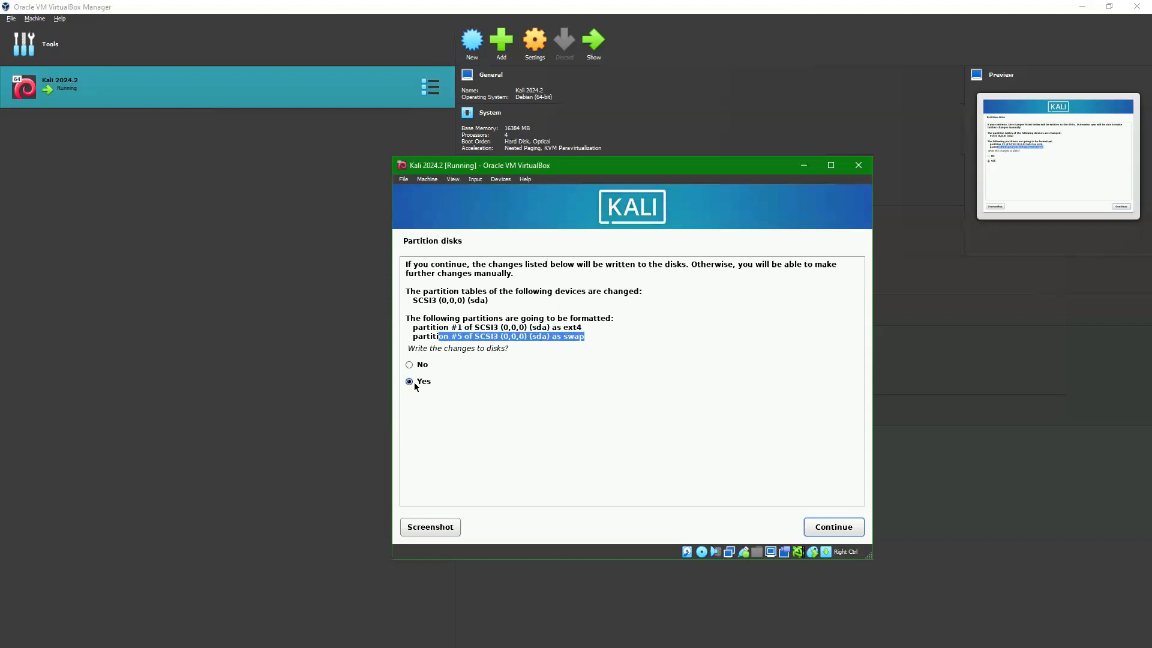
{"action": "left_click", "coordinate": [831, 525]}
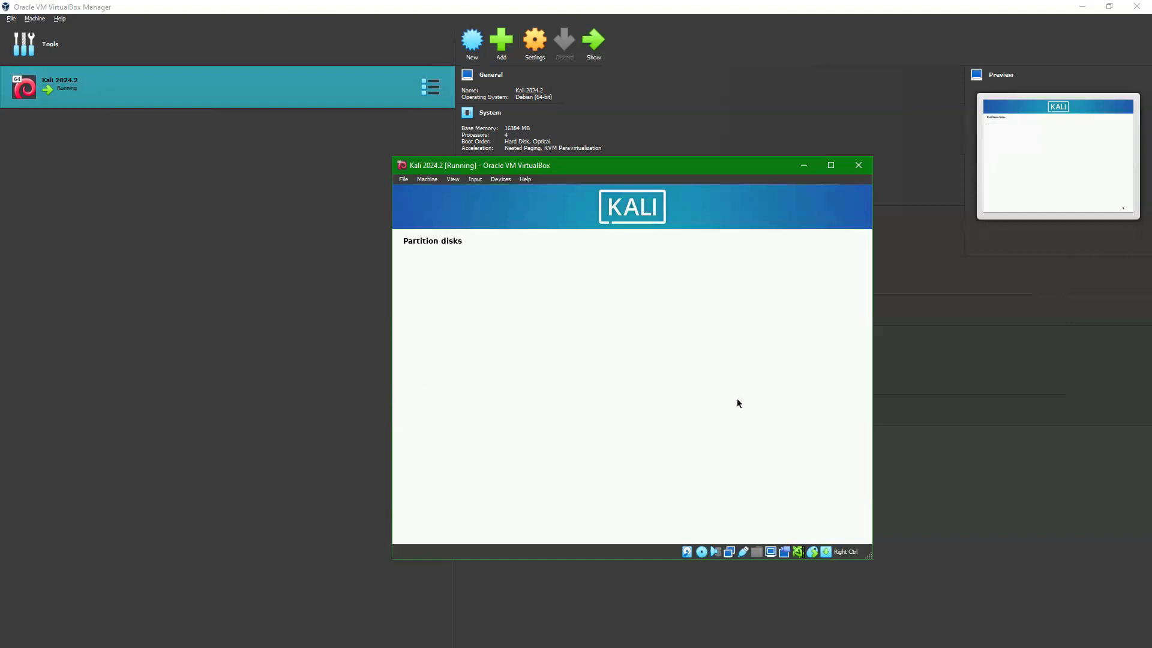